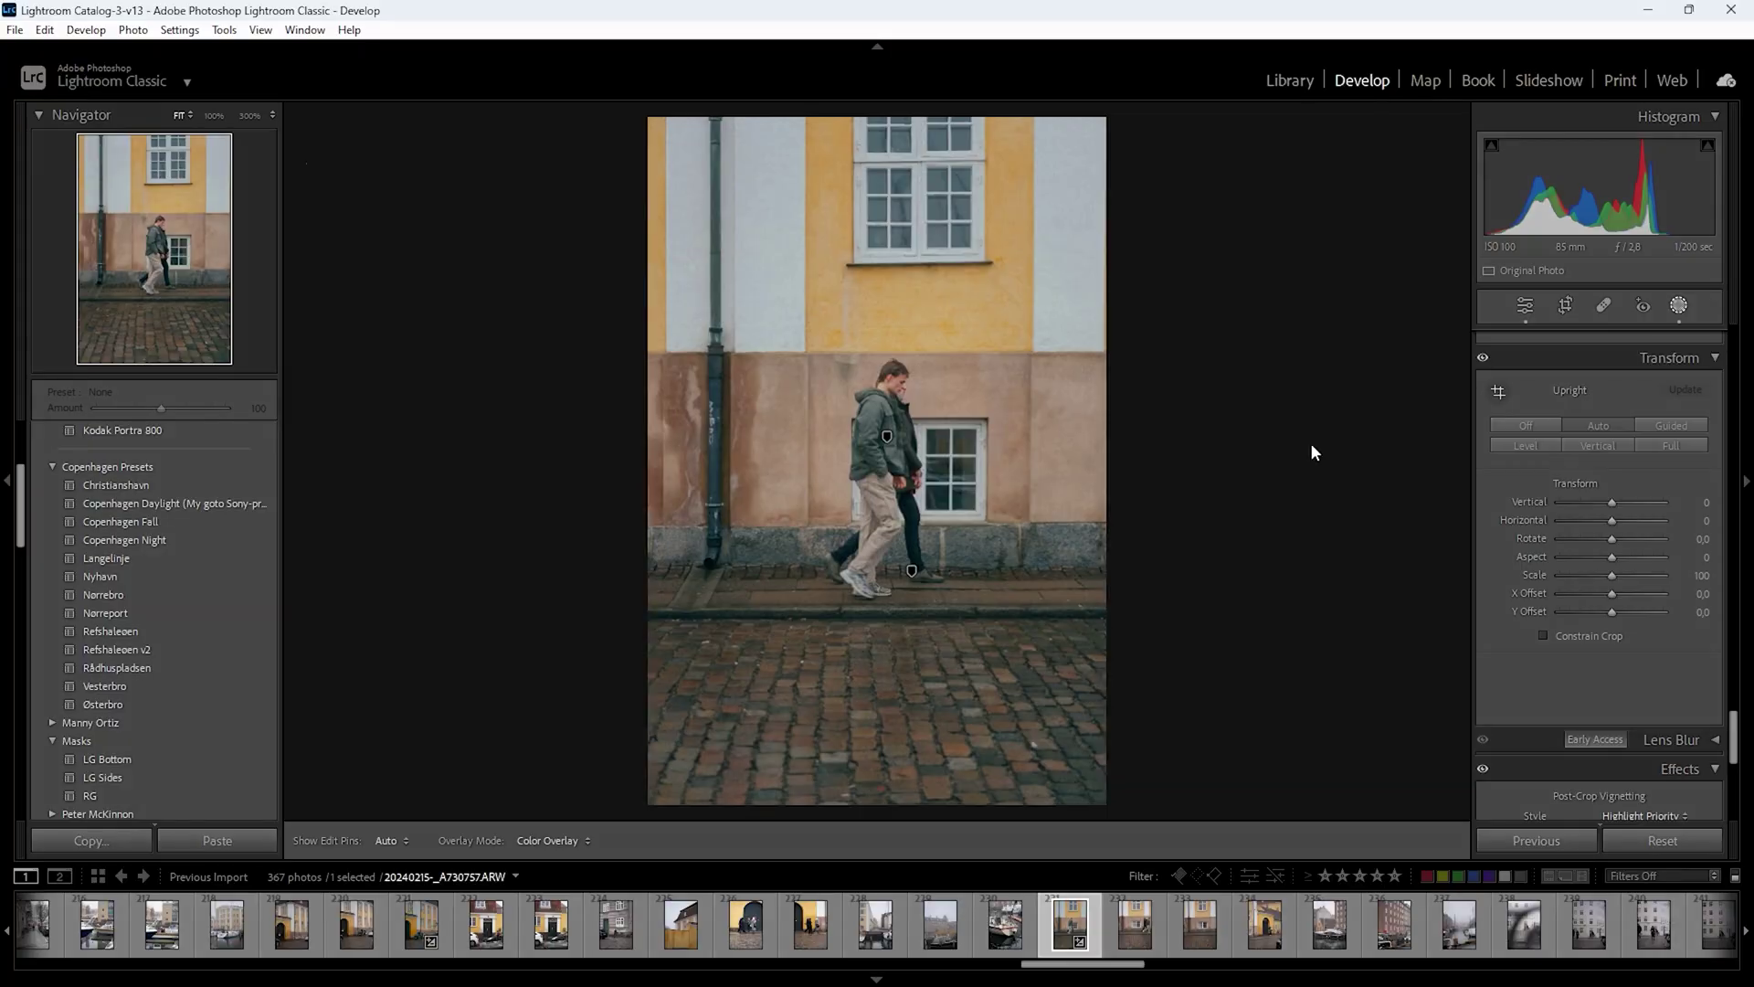
Switch on Lights Dim around the street photo in the Develop module
{"action": "key", "text": "l"}
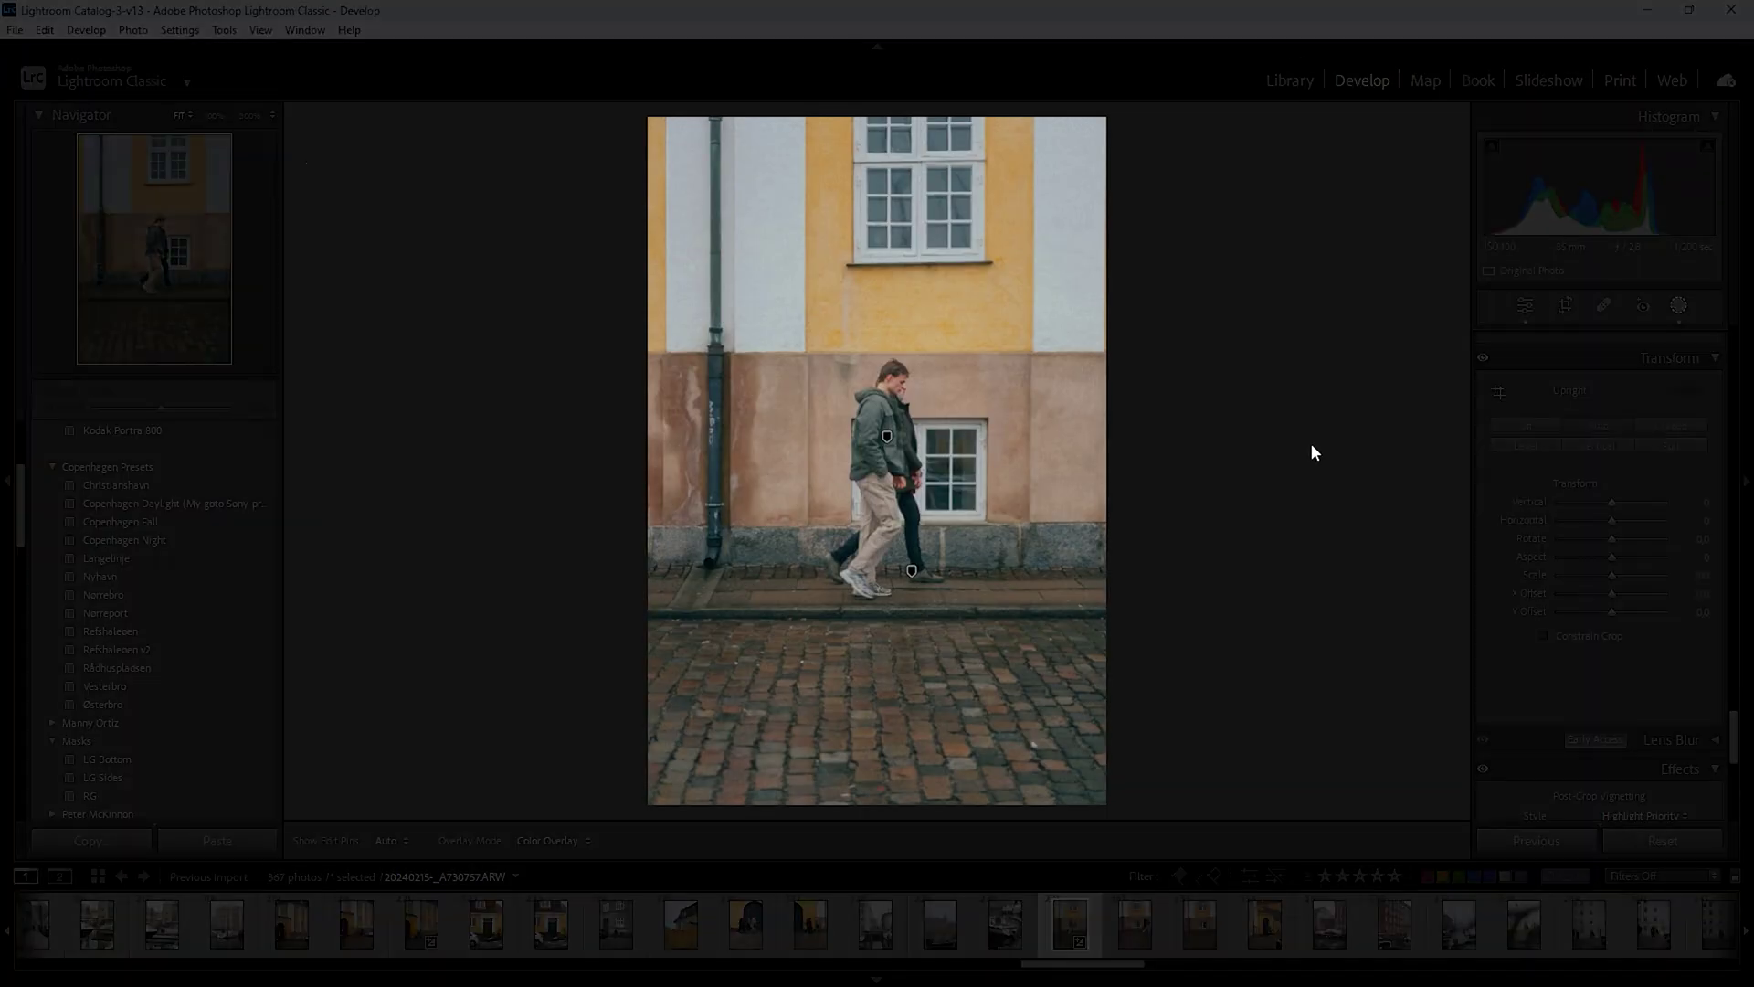
Cycle Lights Out twice, blacking out the interface and restoring it each time
{"action": "key", "text": "l"}
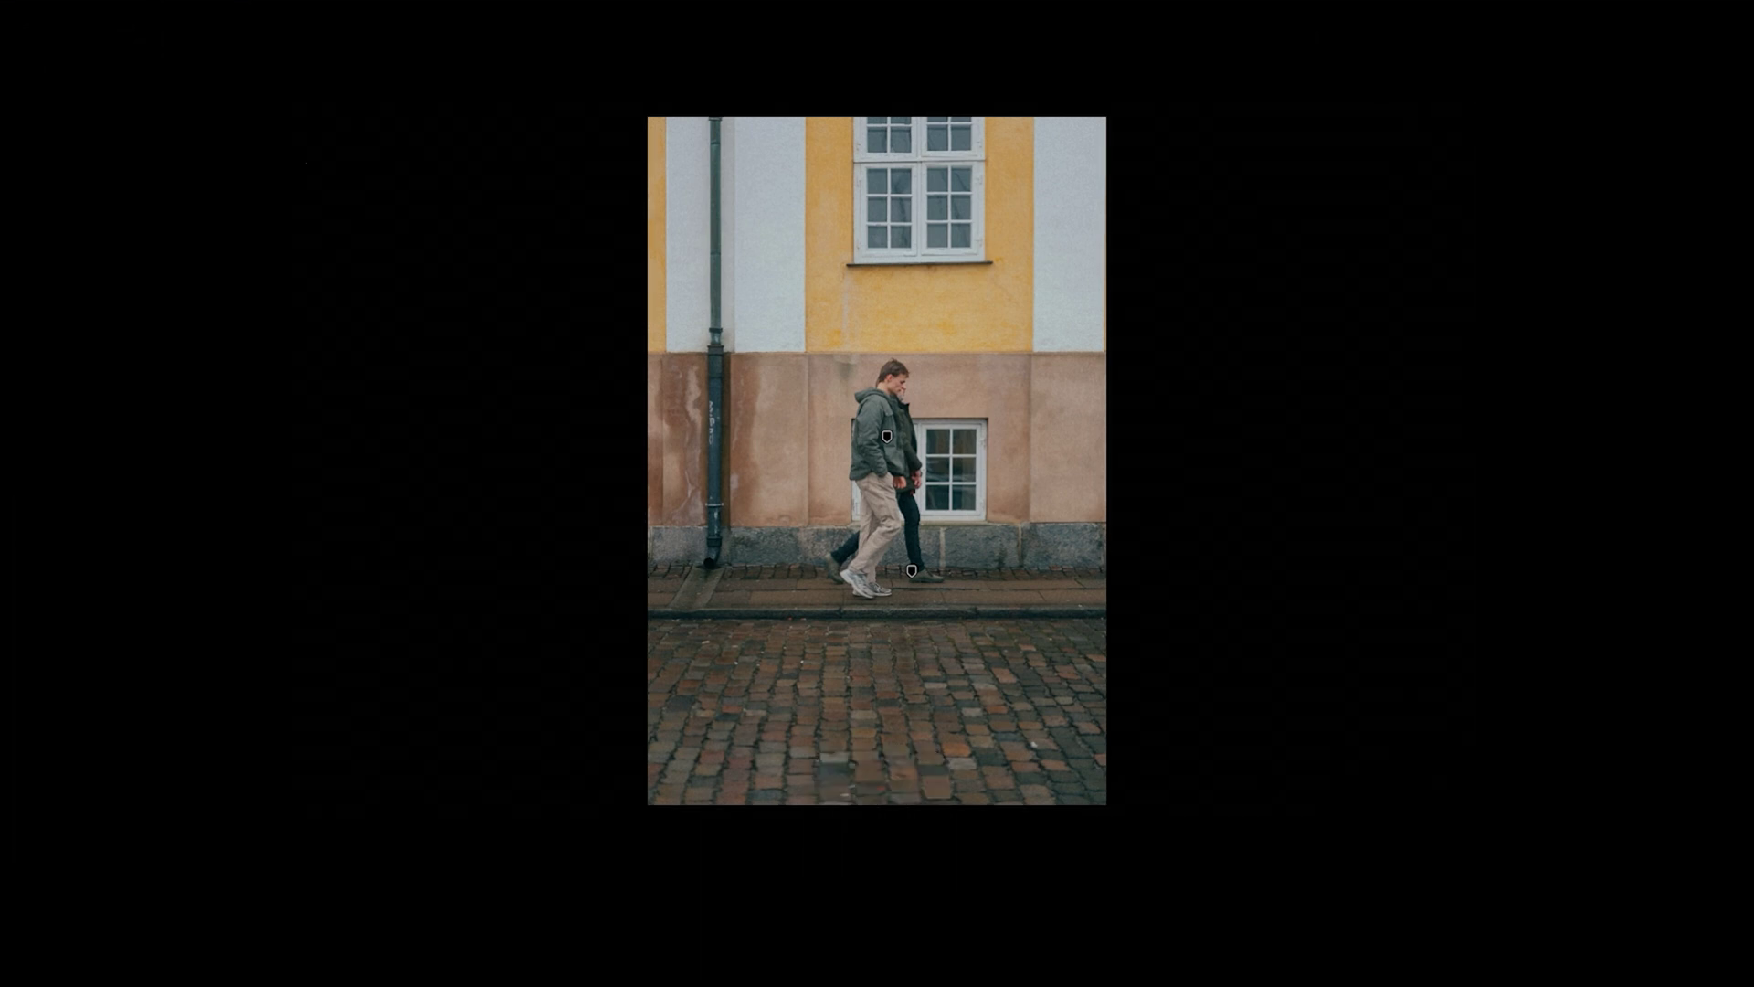
{"action": "key", "text": "l"}
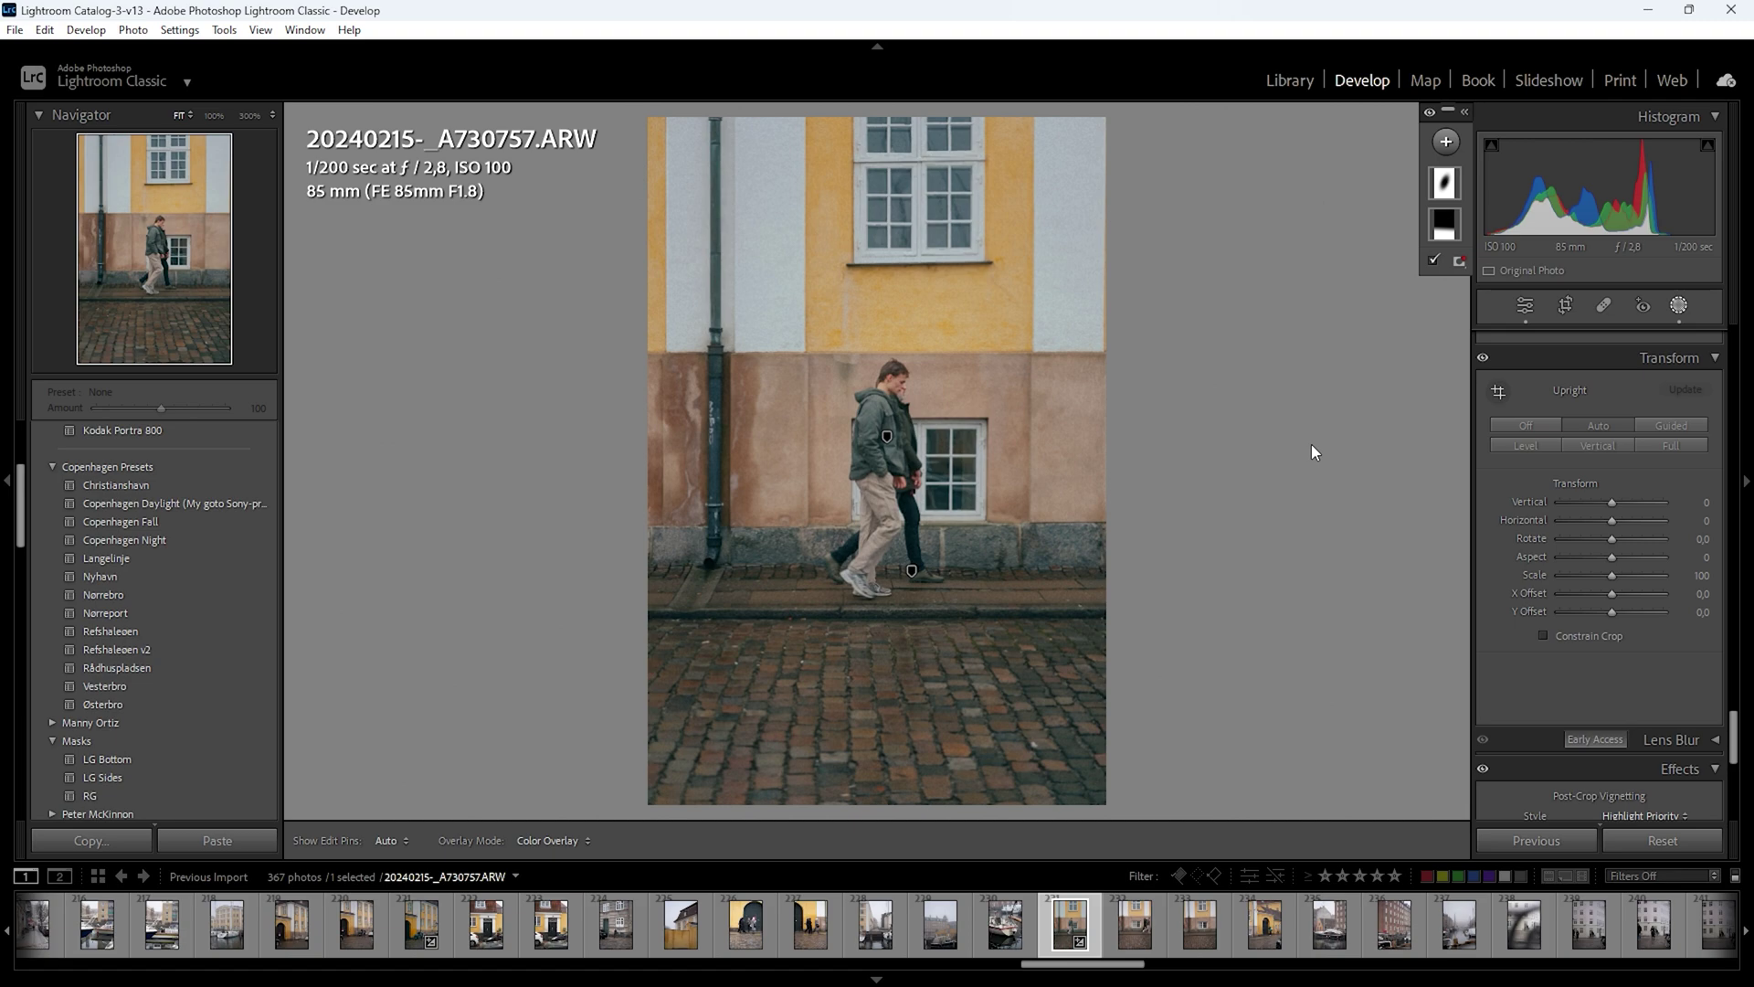
{"action": "key", "text": "l"}
{"action": "key", "text": "l"}
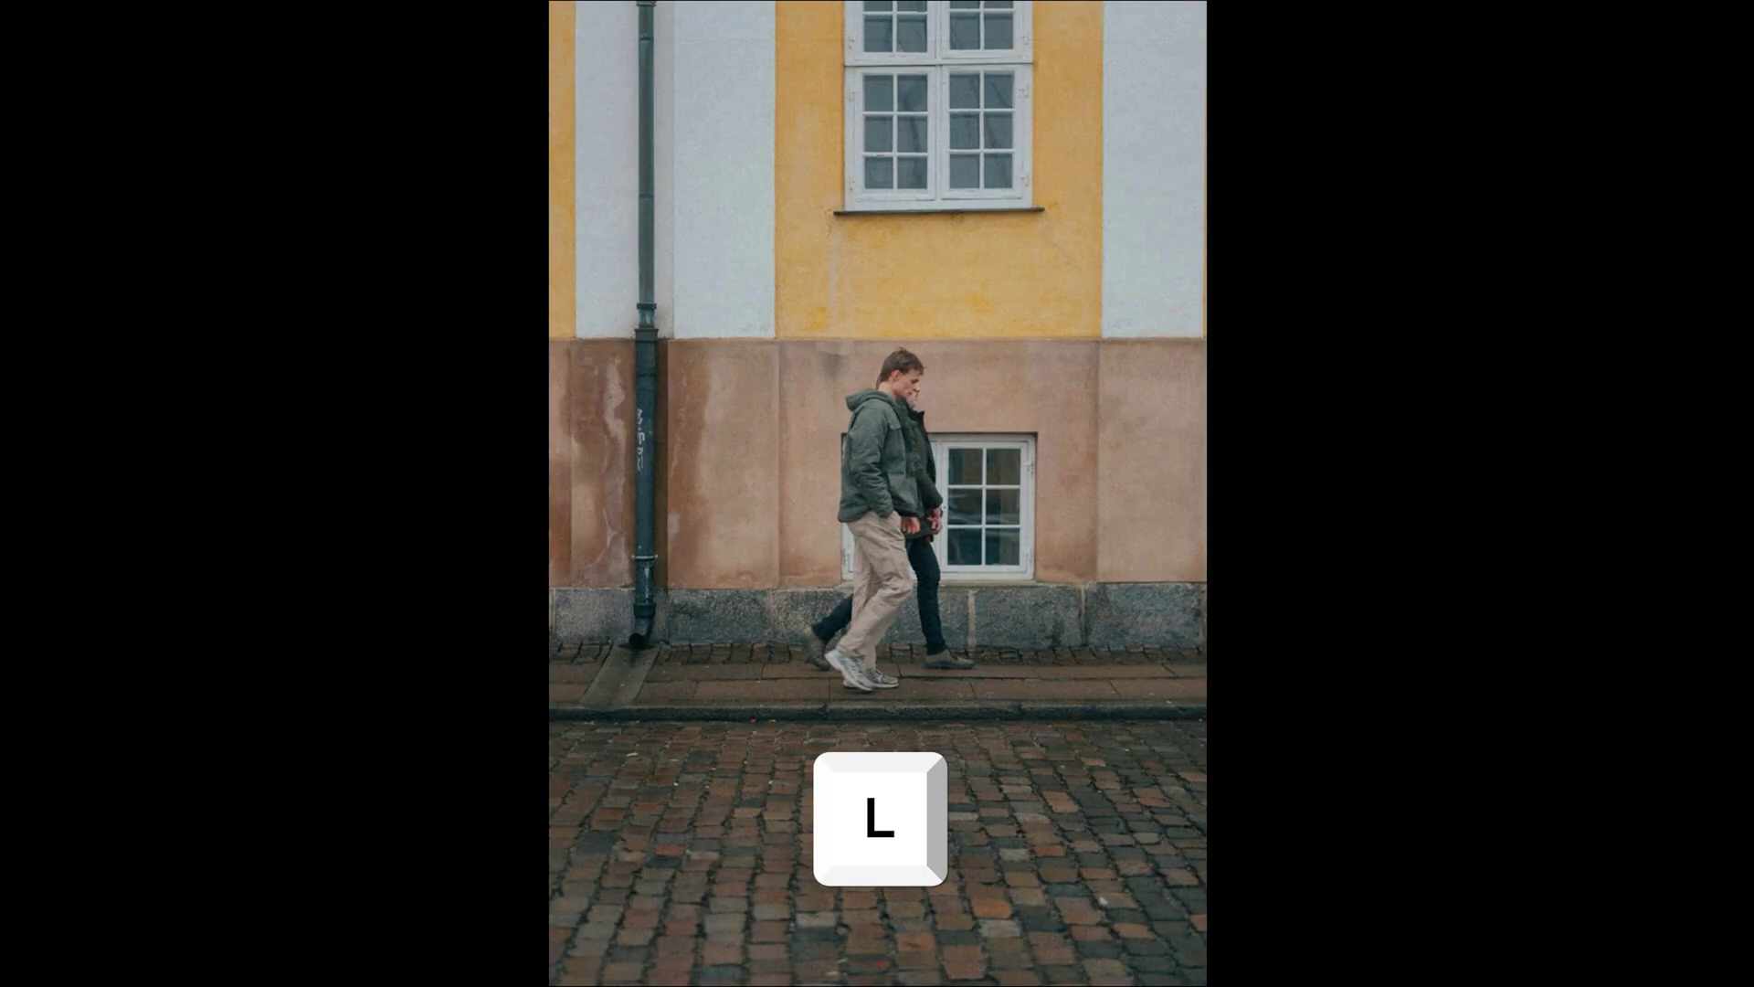
{"action": "key", "text": "l"}
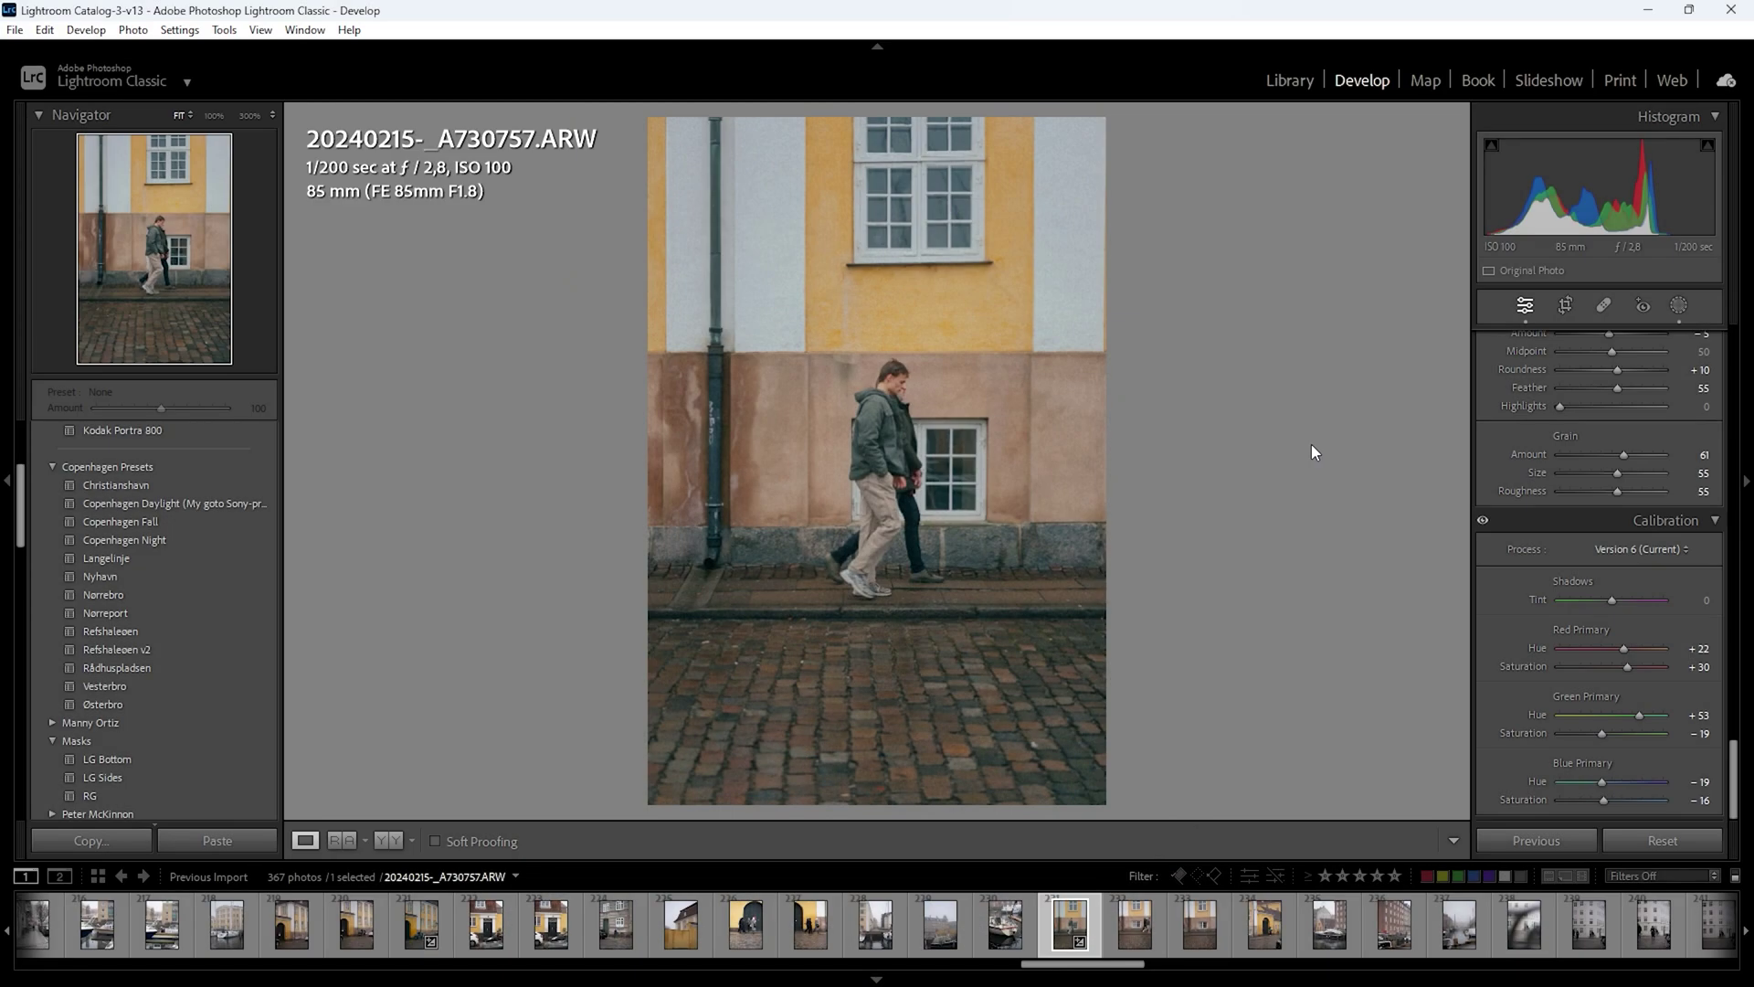
Hide and restore the side panels, then all panels, and switch to the Library grid
{"action": "key", "text": "Tab"}
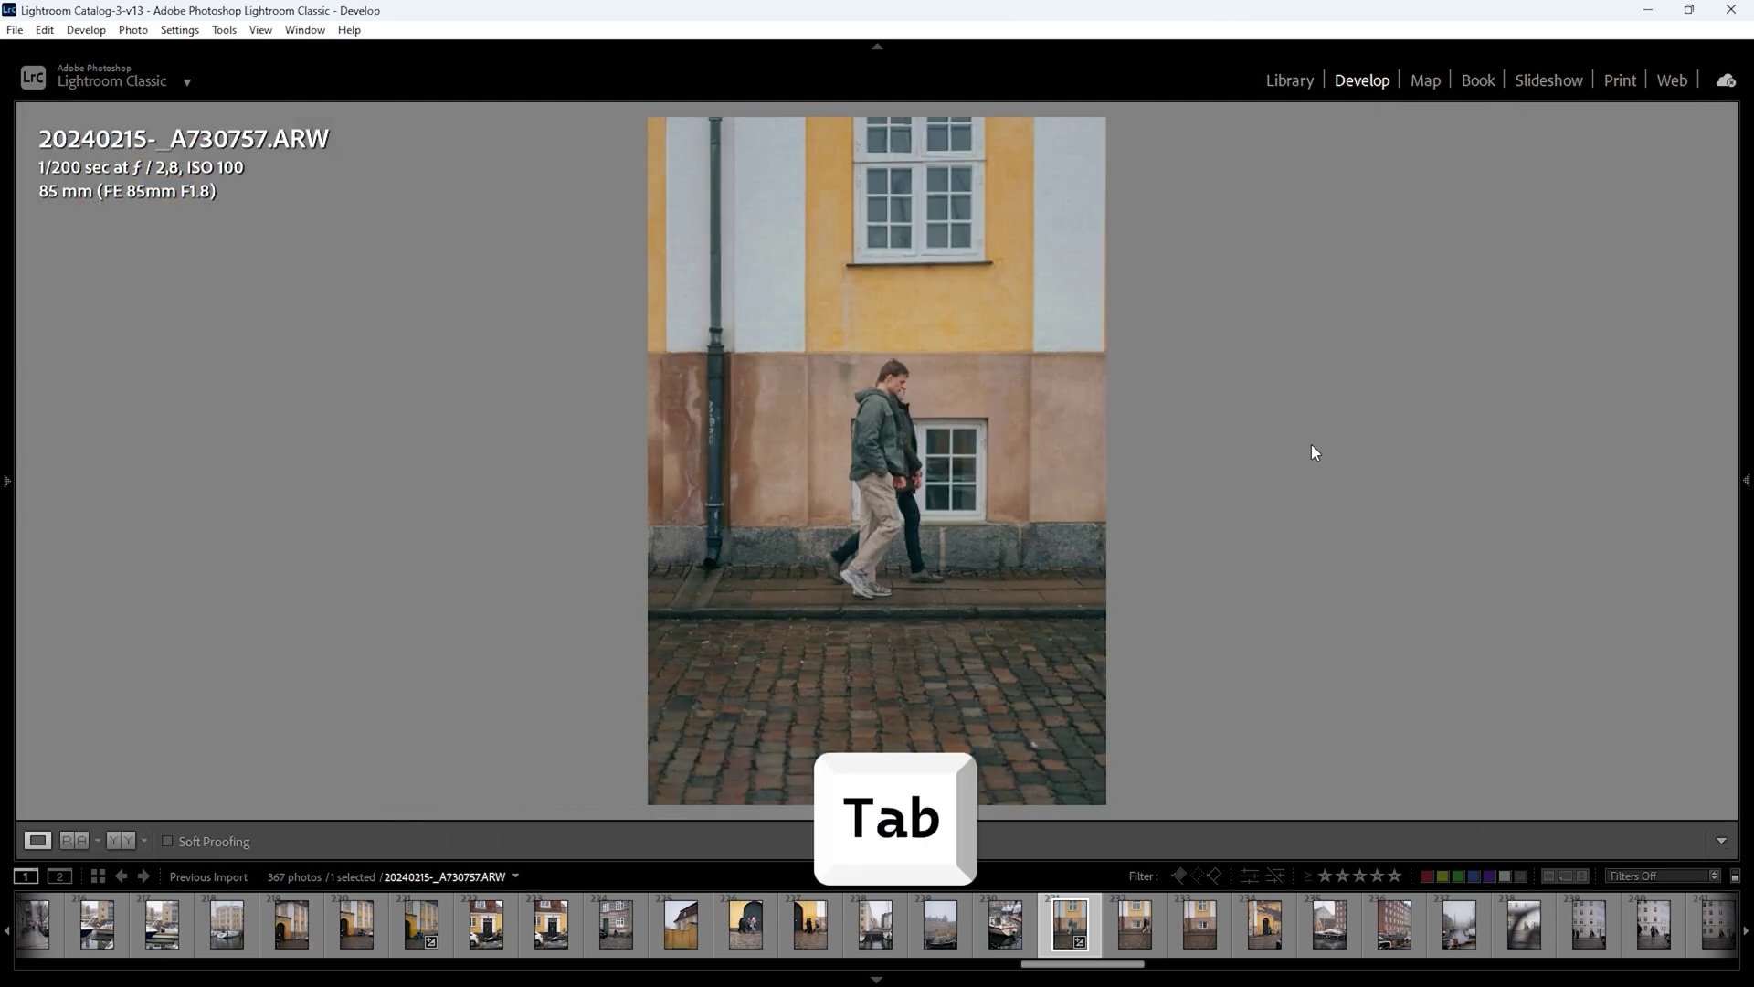
{"action": "key", "text": "Tab"}
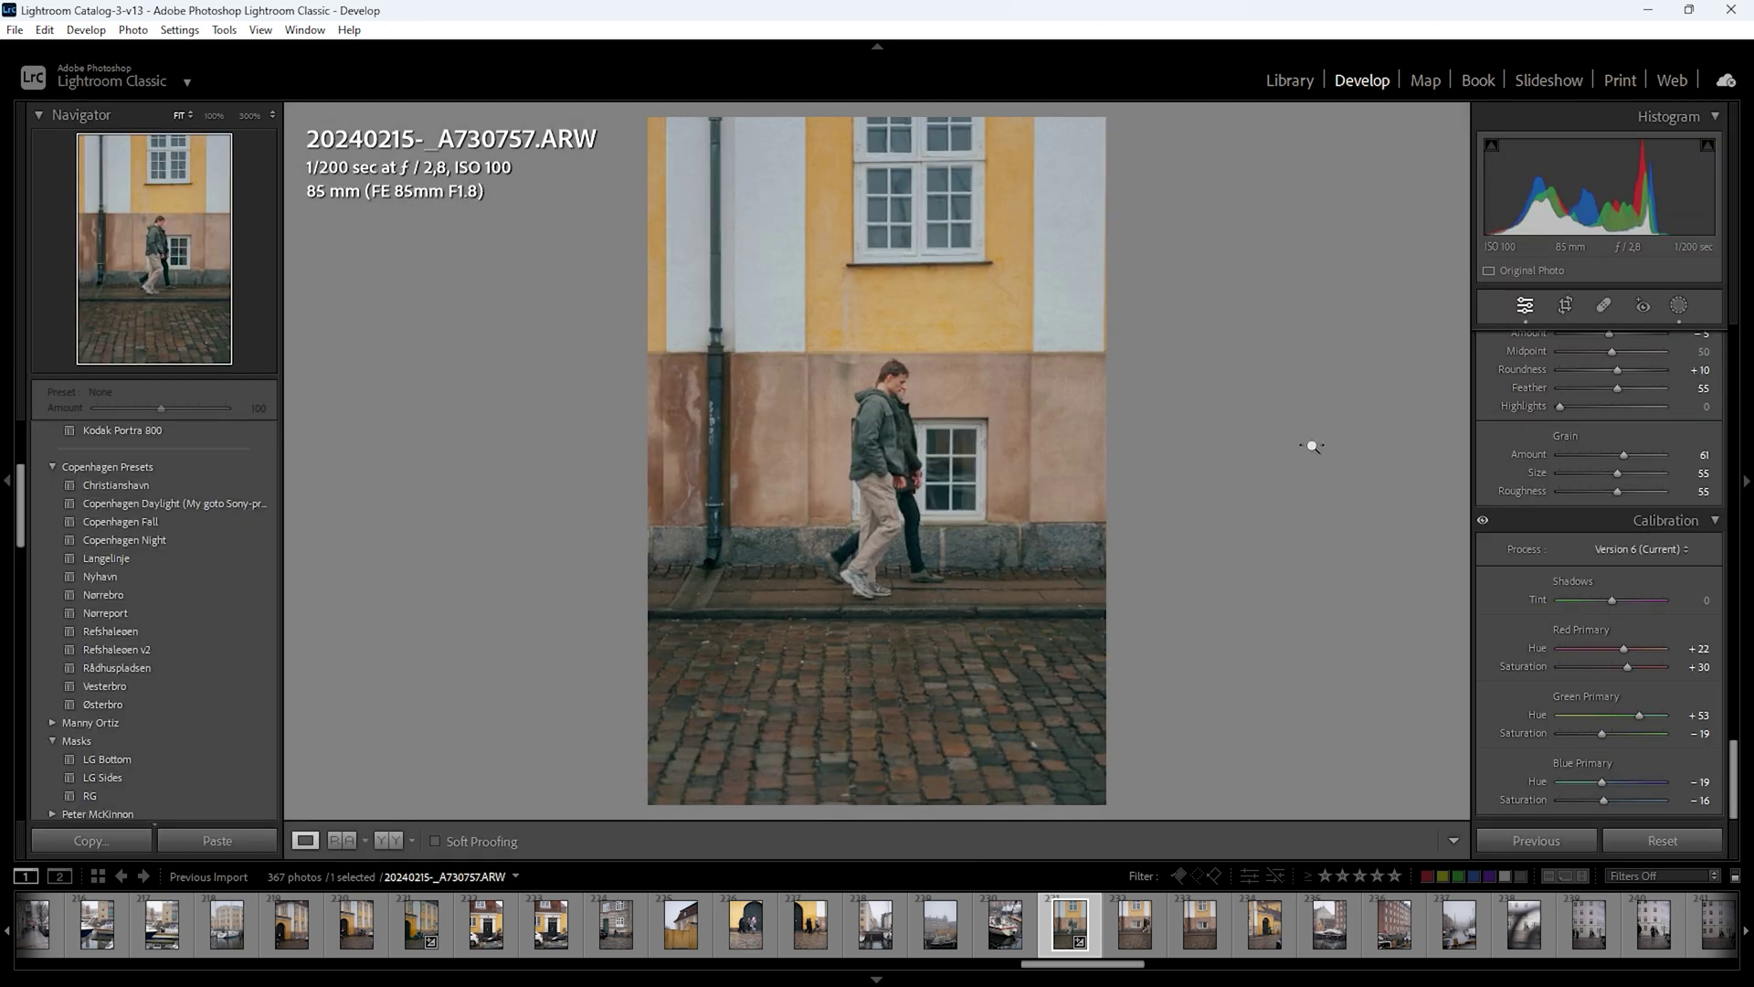
{"action": "key", "text": "shift+Tab"}
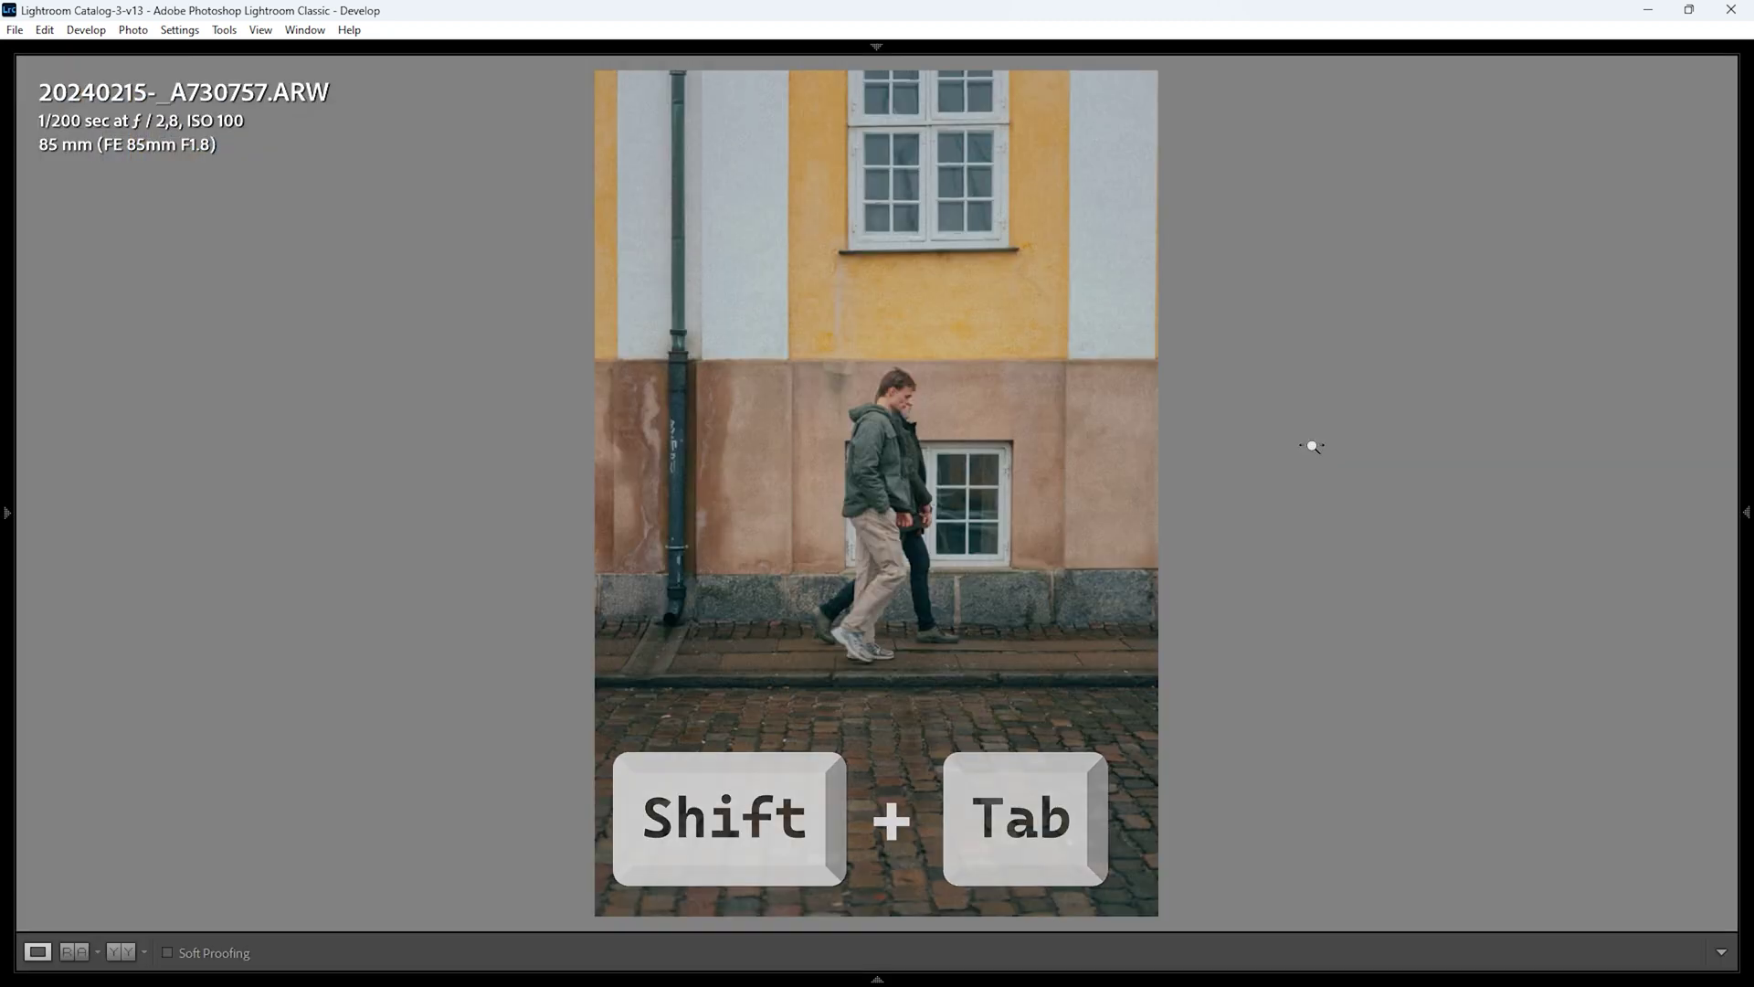
{"action": "key", "text": "shift+Tab"}
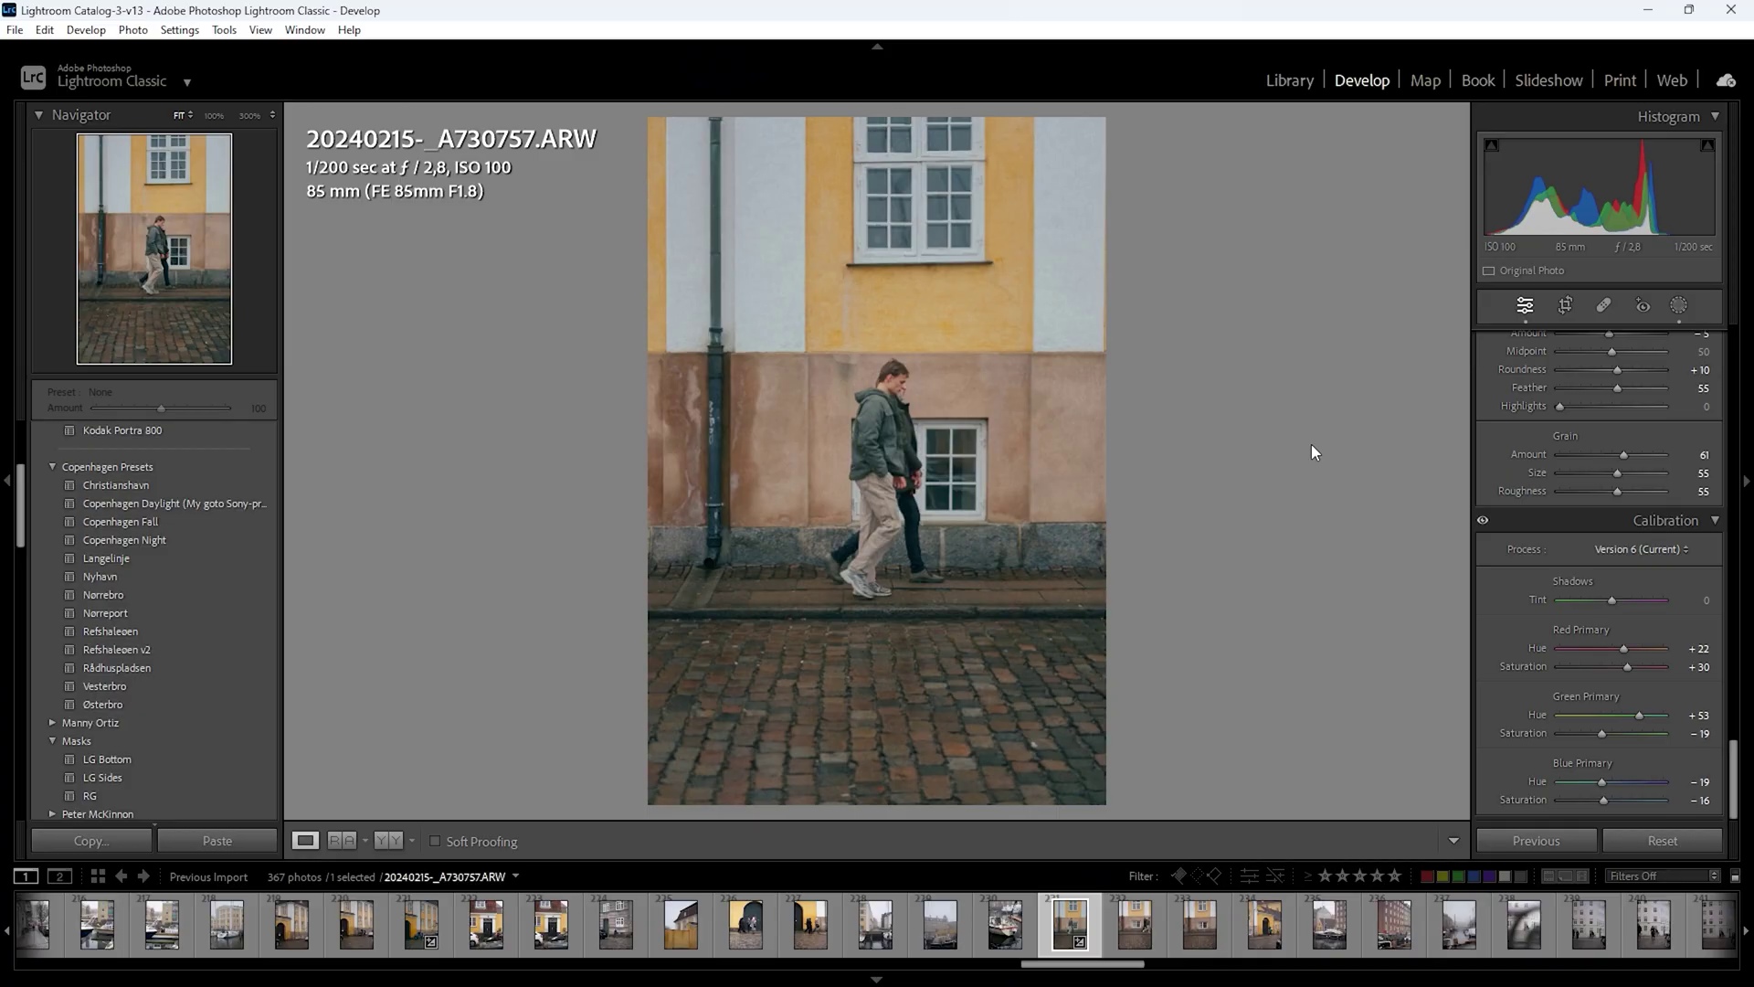
{"action": "key", "text": "g"}
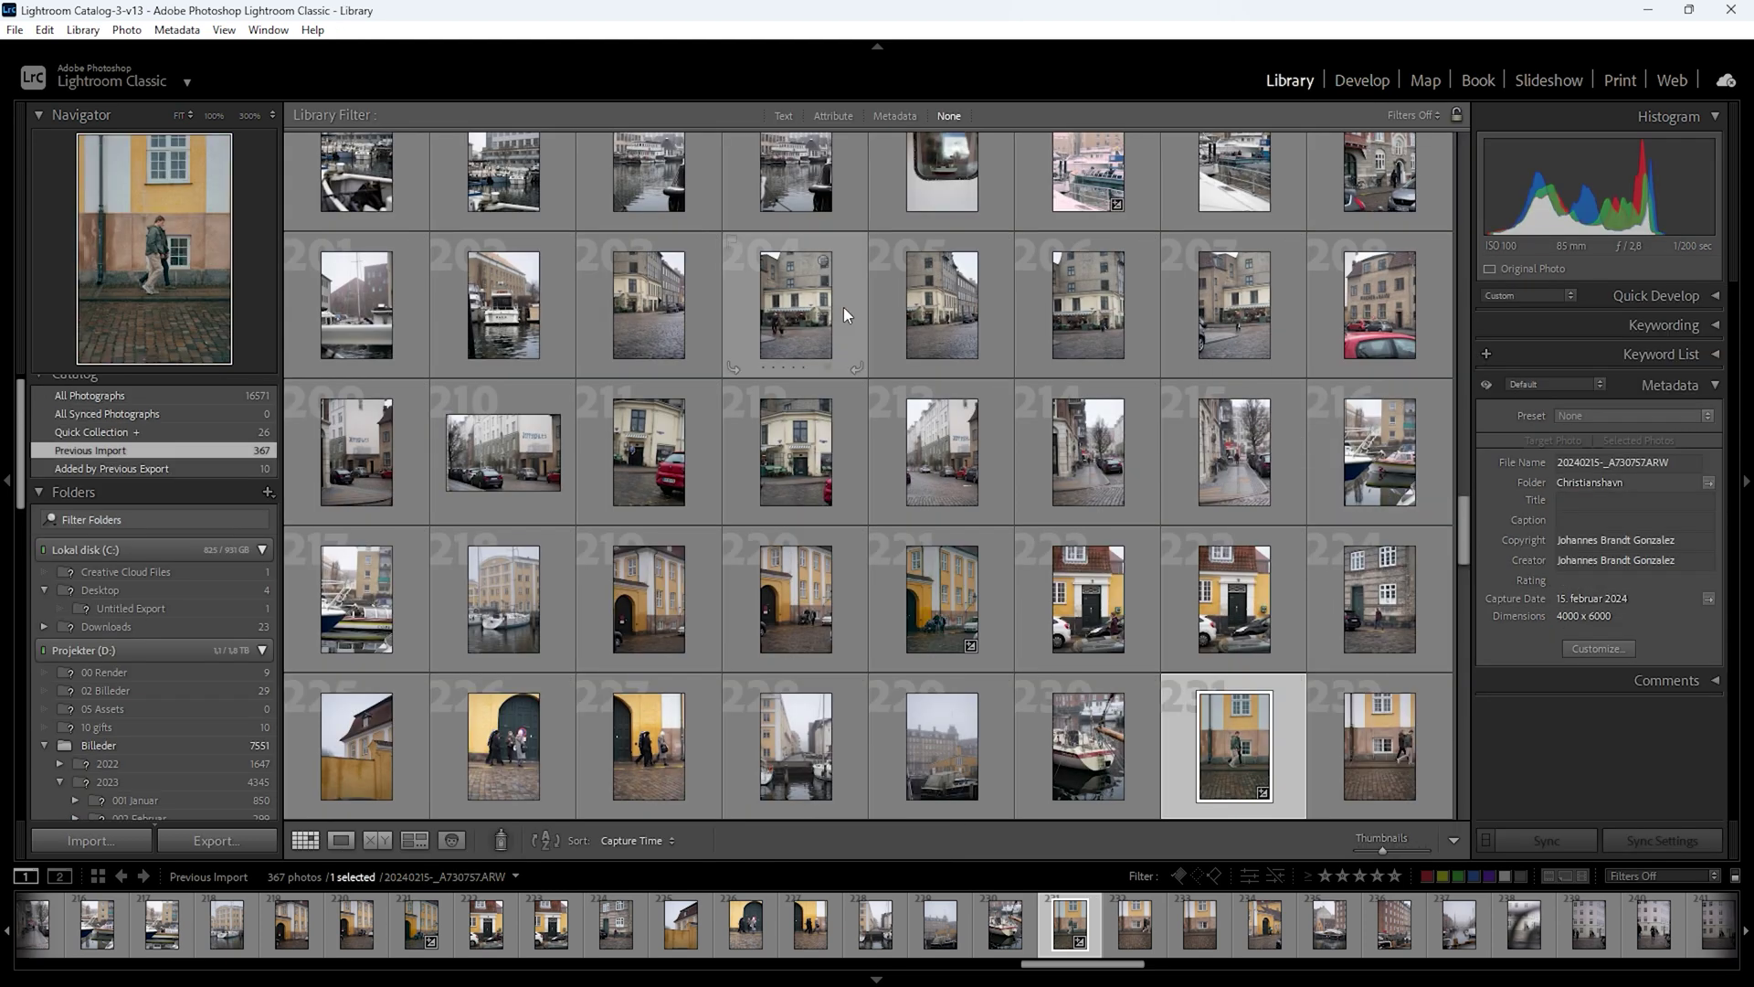
Show the chosen photo large in Loupe view, then open it in Develop
{"action": "scroll", "coordinate": [842, 307], "scroll_direction": "down", "scroll_amount": 2}
{"action": "scroll", "coordinate": [843, 307], "scroll_direction": "down", "scroll_amount": 2}
{"action": "key", "text": "e"}
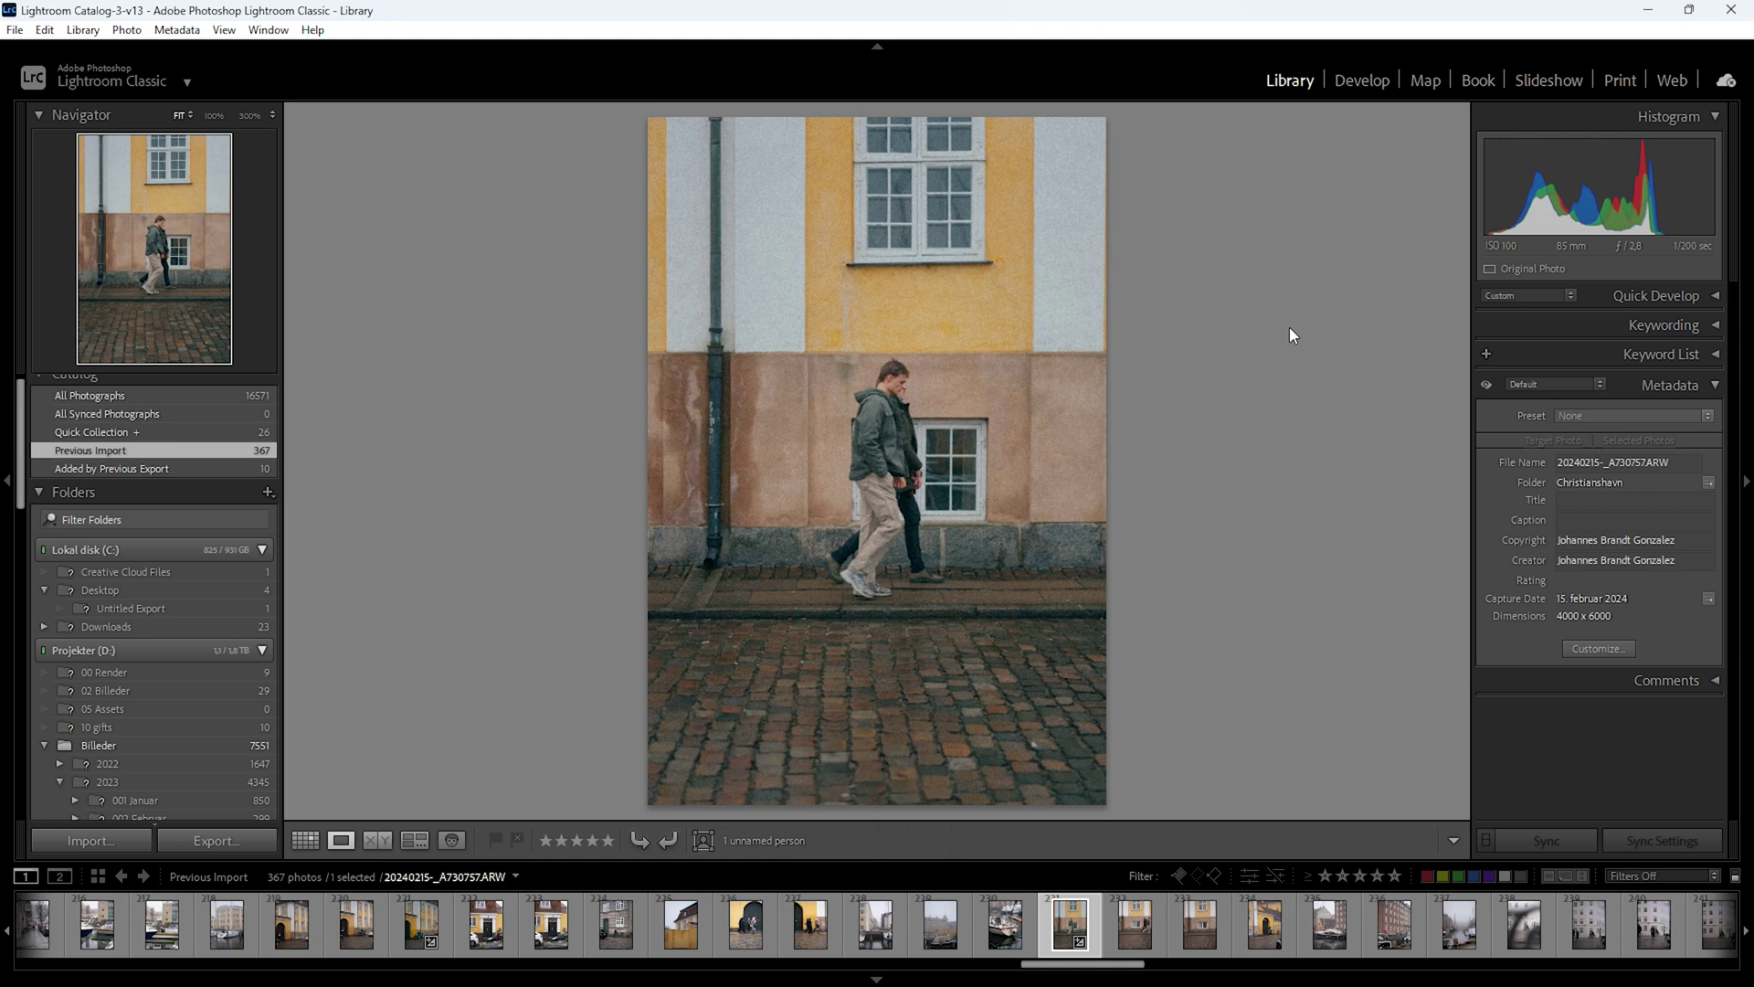
{"action": "key", "text": "d"}
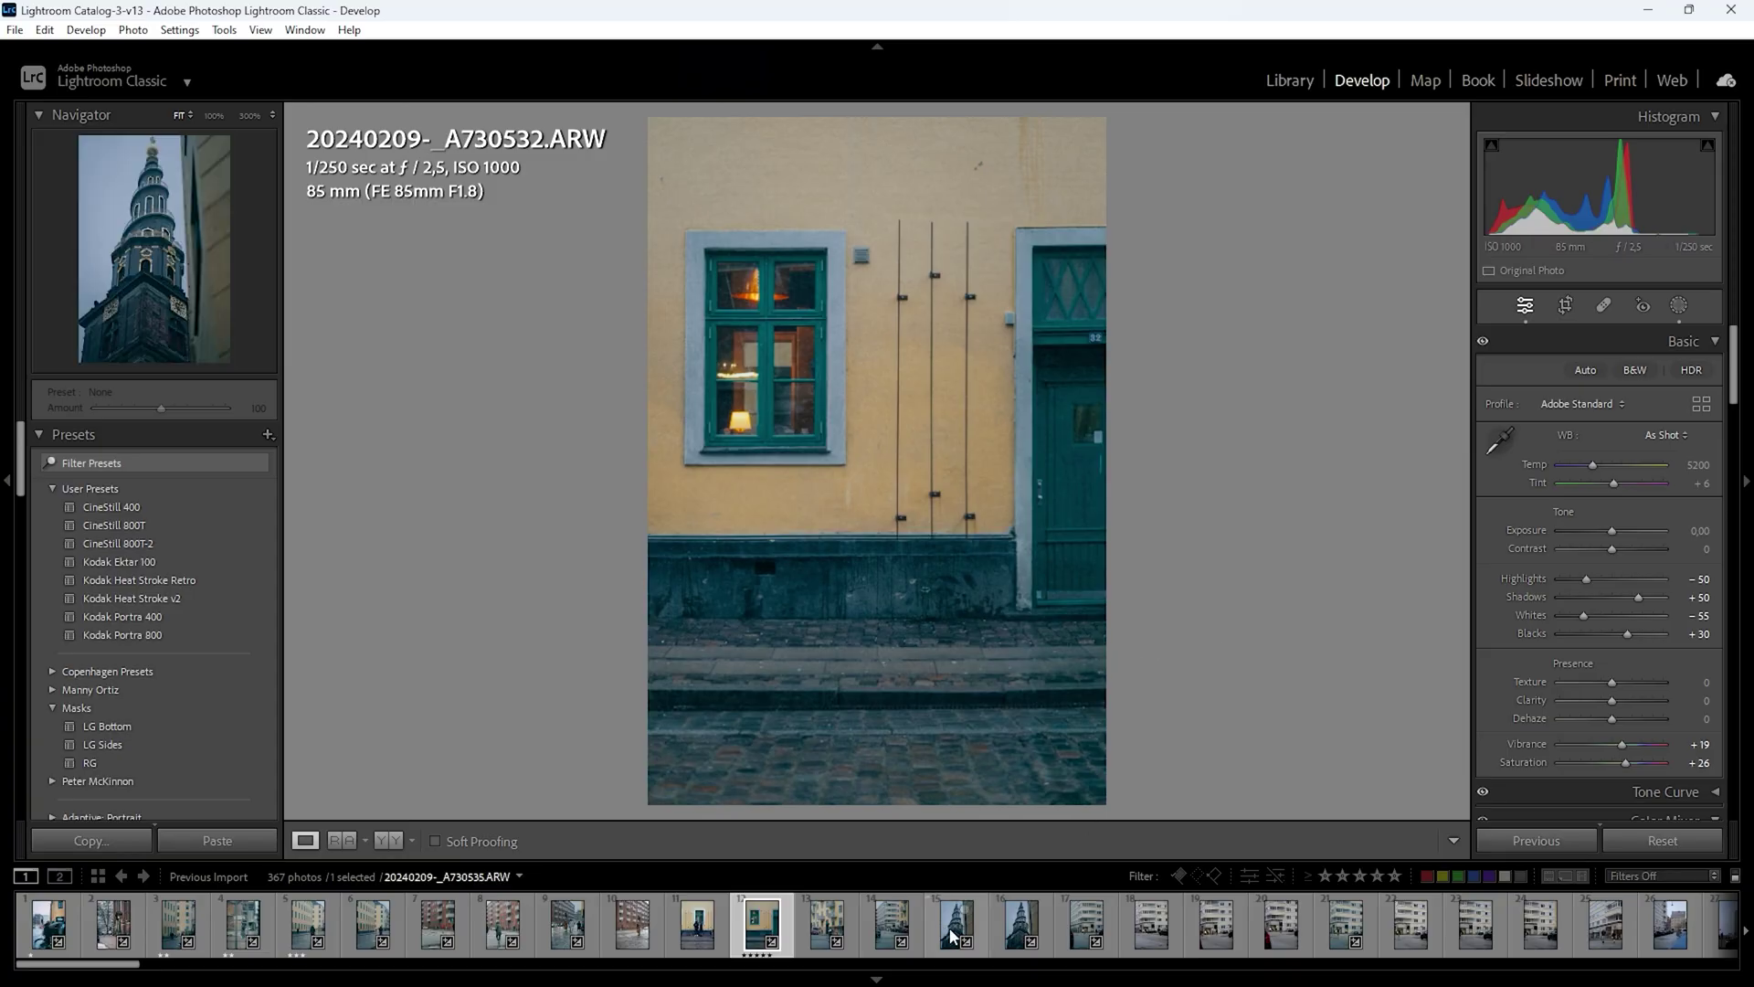
Add two more filmstrip photos to the selection and compare all three in Survey view
{"action": "left_click", "coordinate": [957, 940], "text": "ctrl"}
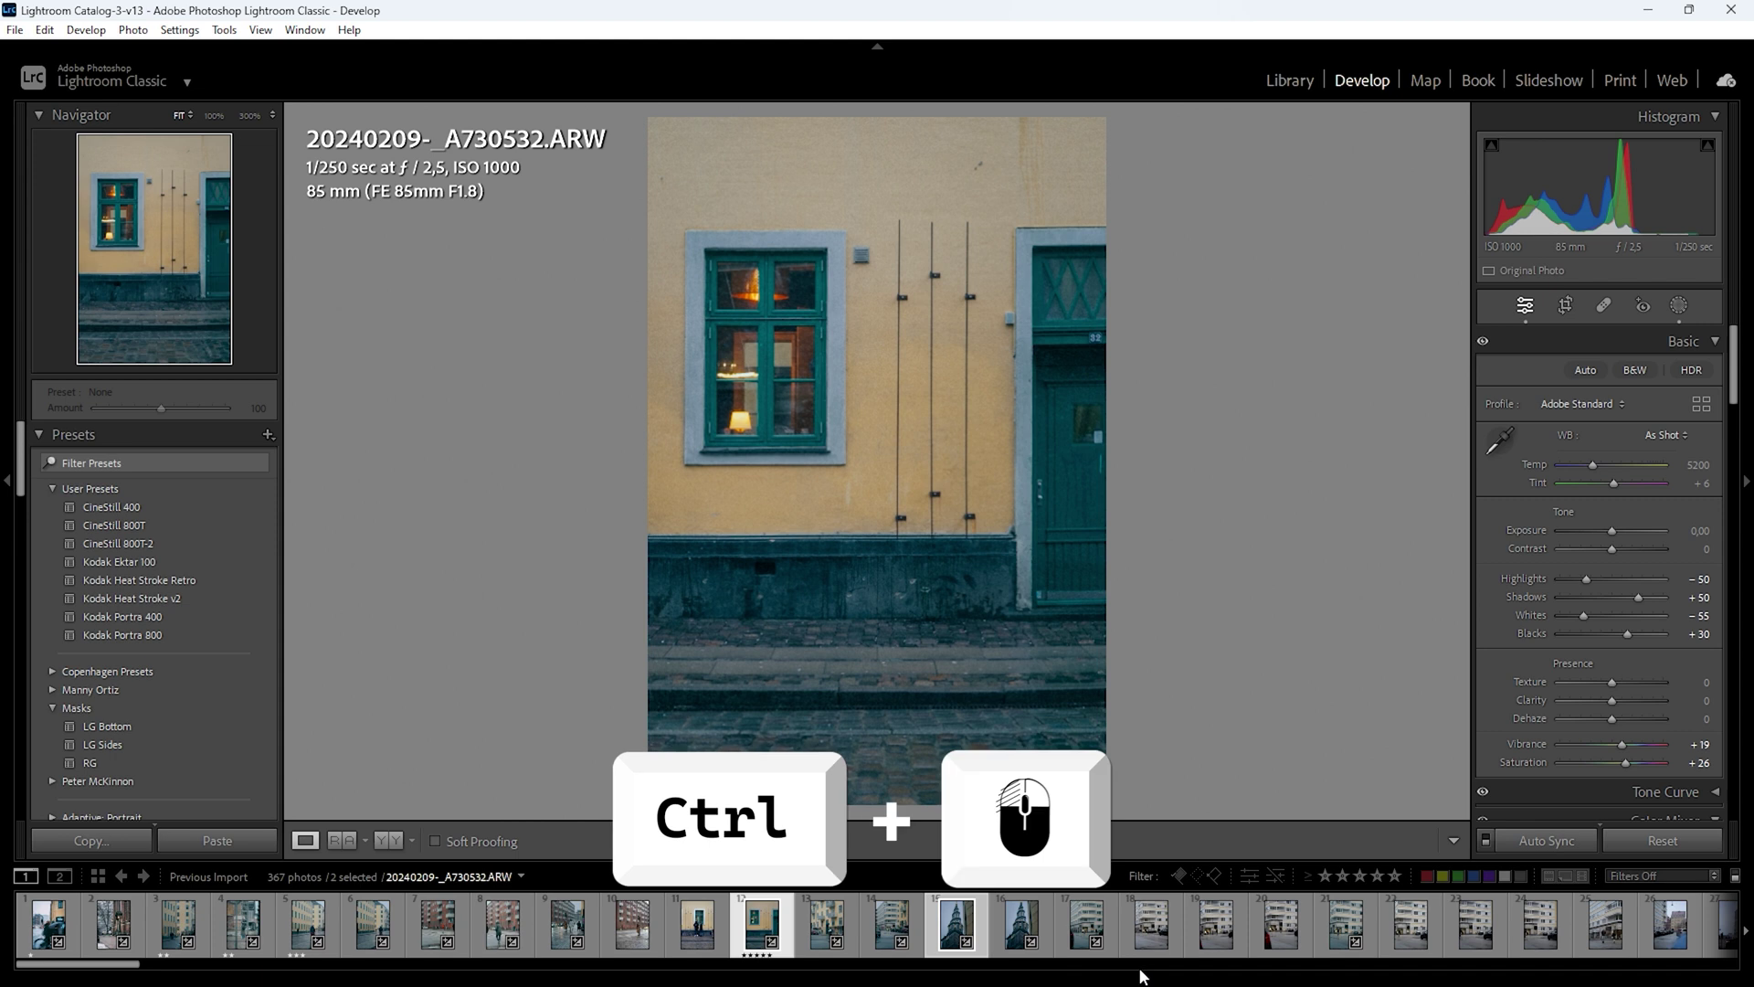
{"action": "left_click", "coordinate": [1346, 924], "text": "ctrl"}
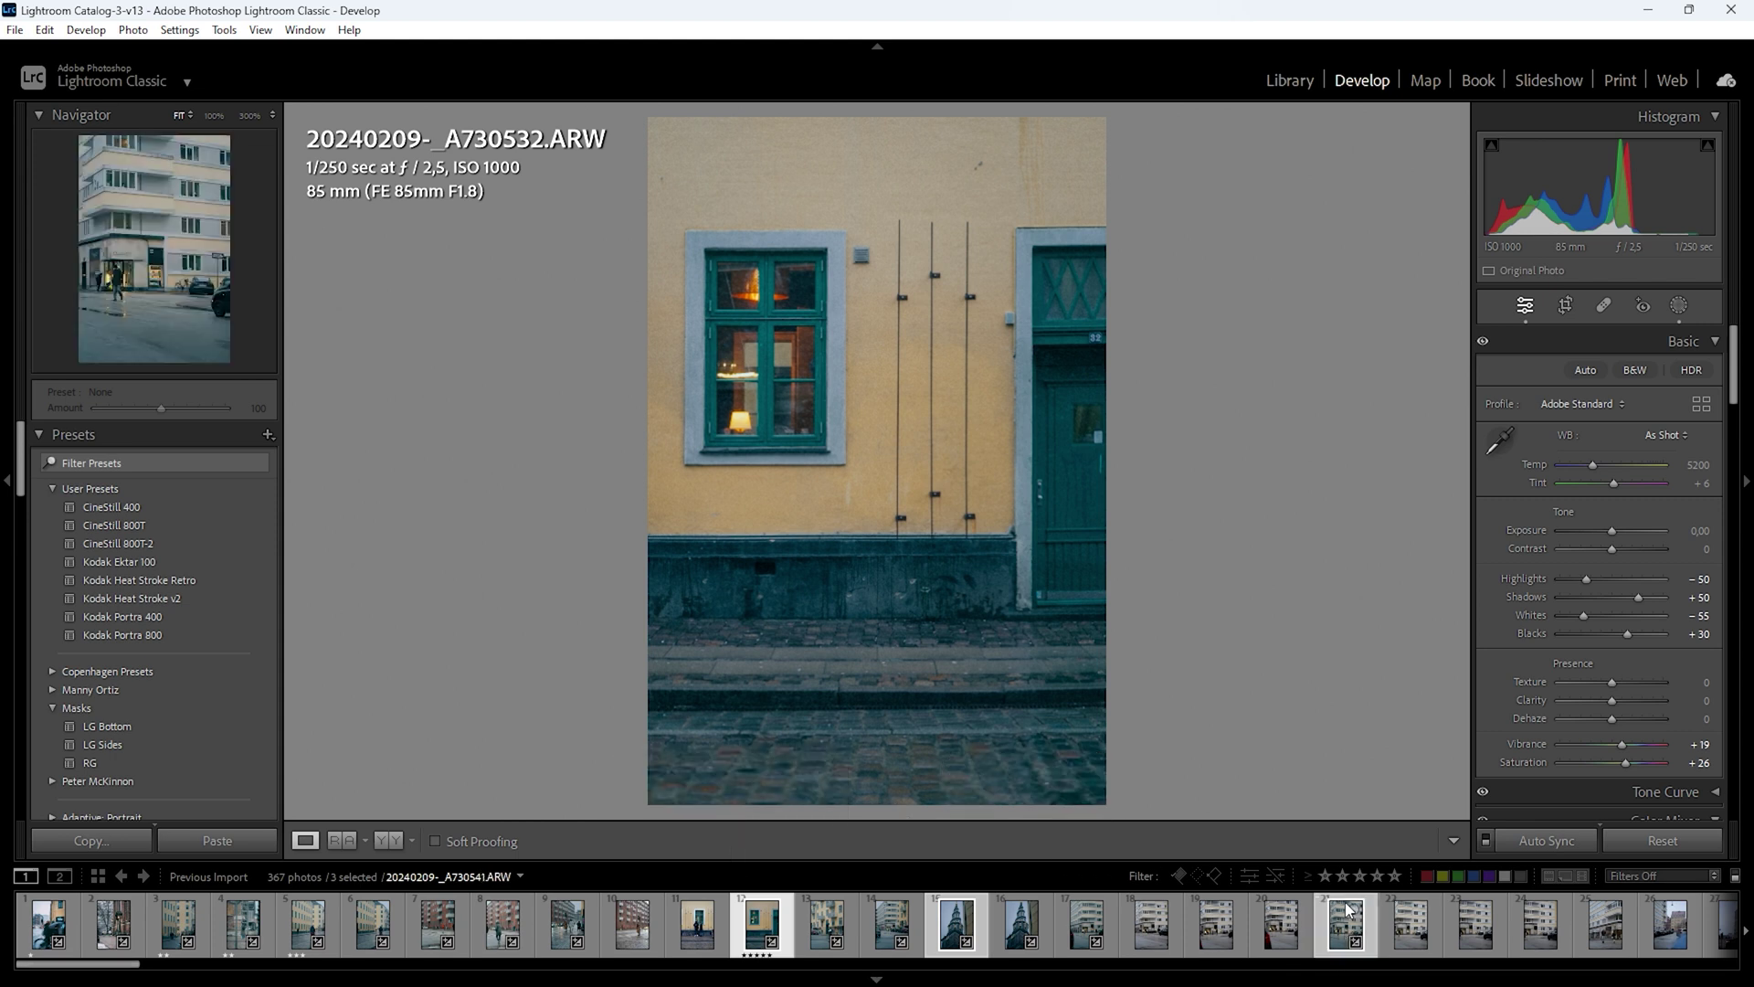
{"action": "key", "text": "n"}
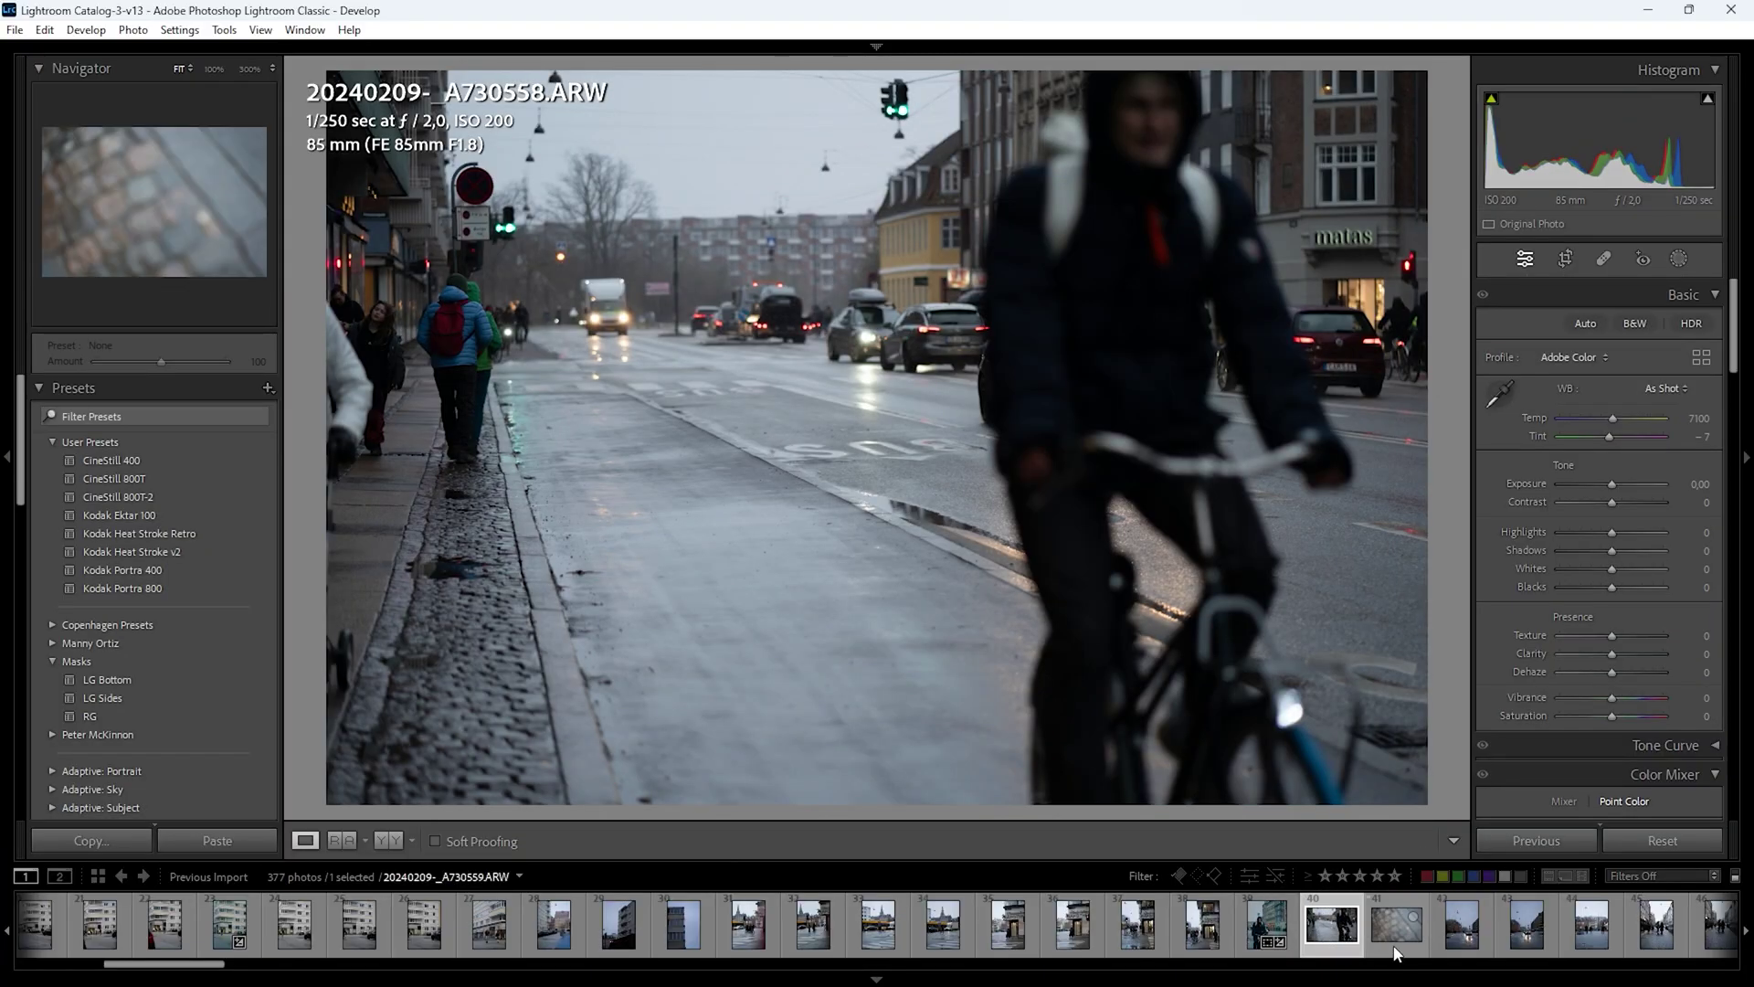
Reject the blurry cobblestone shot and one more photo, pick another, and delete the rejects from disk
{"action": "left_click", "coordinate": [1391, 941]}
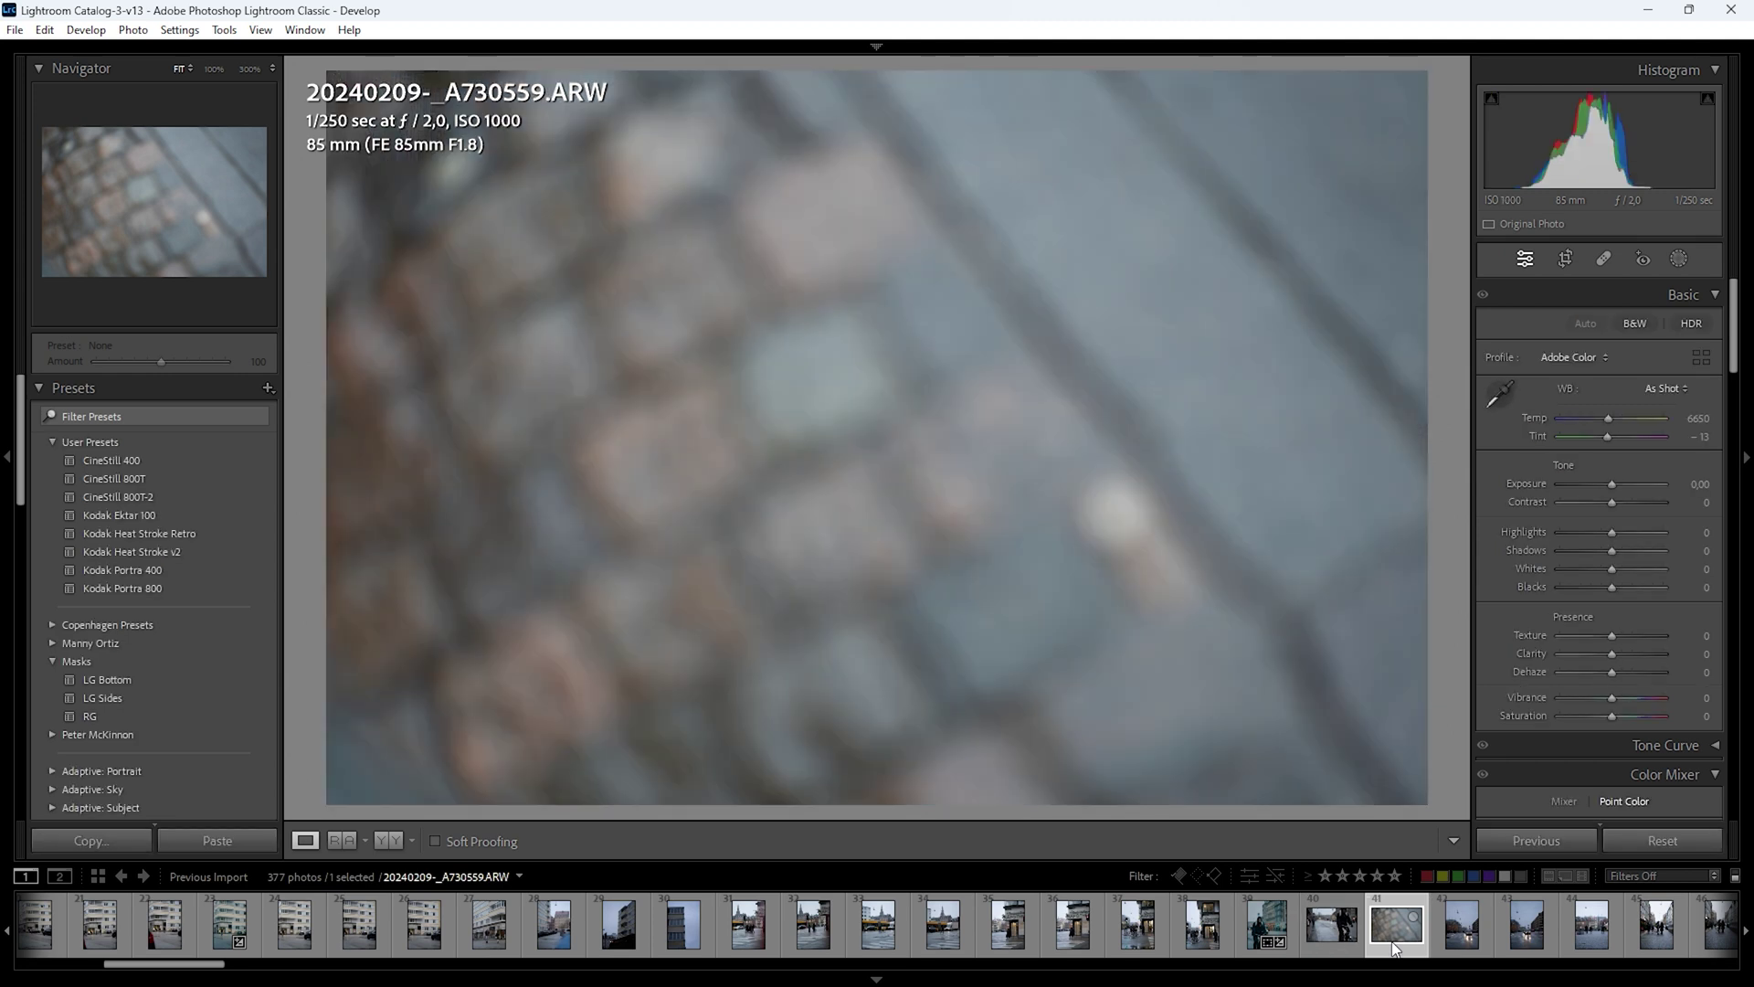
{"action": "key", "text": "x"}
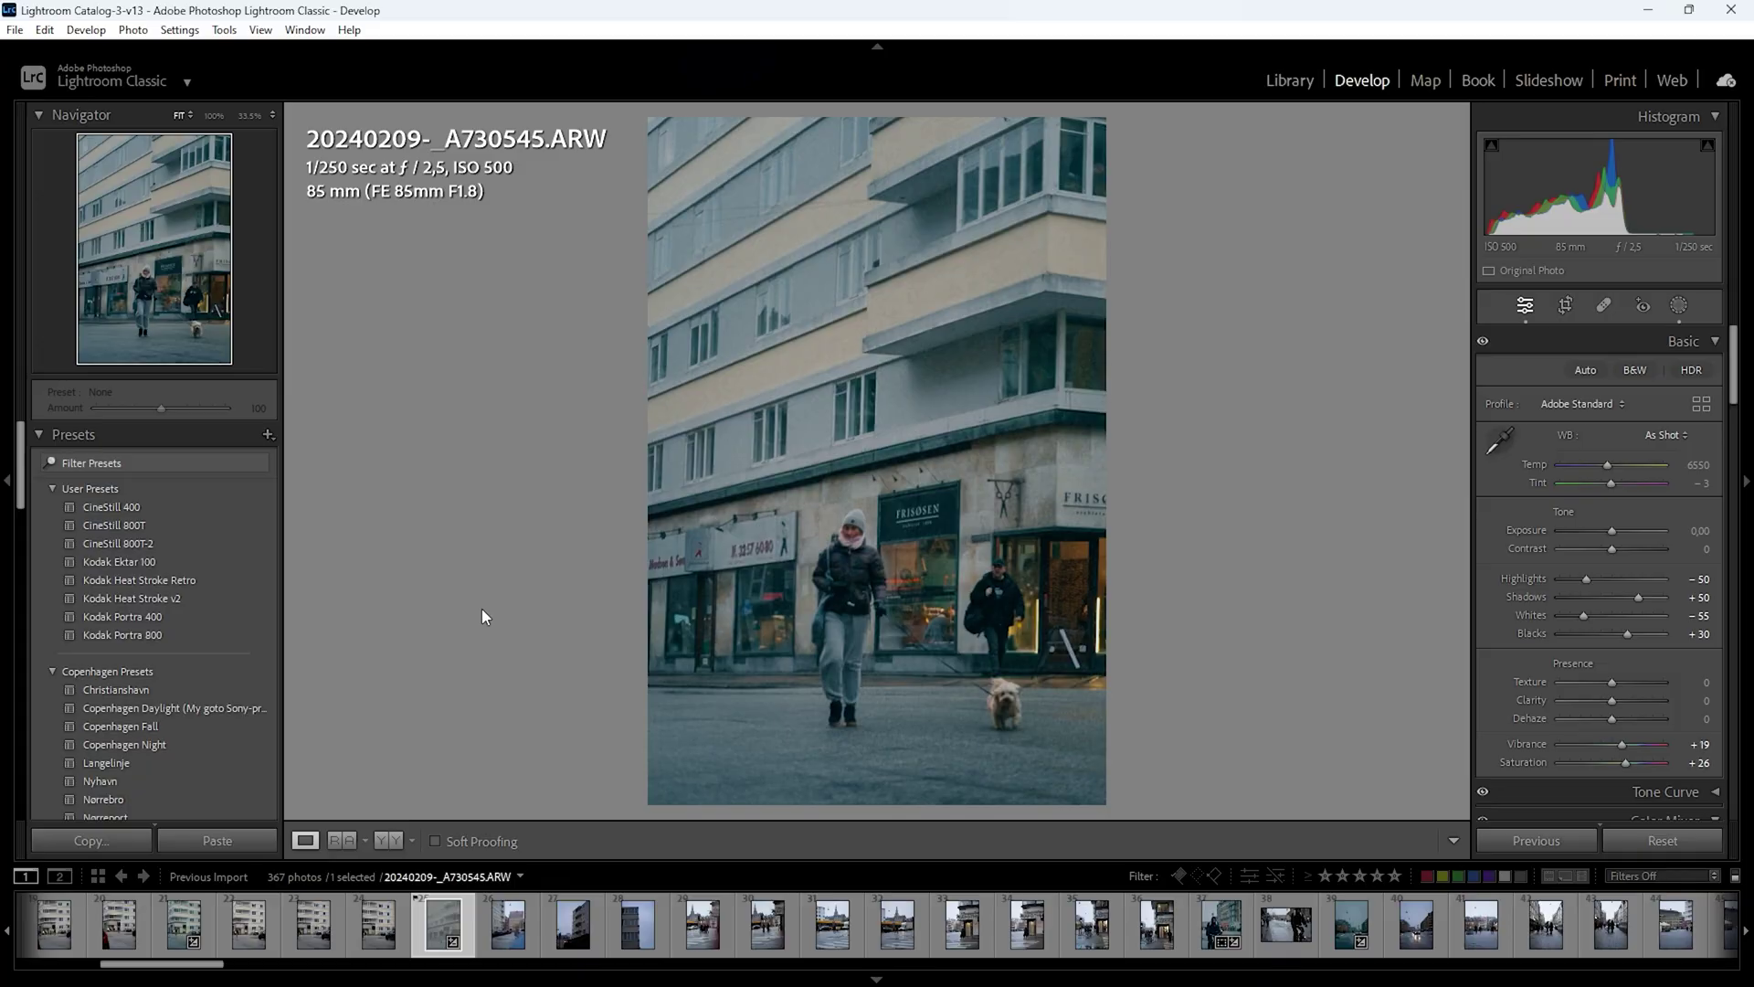
{"action": "key", "text": "x"}
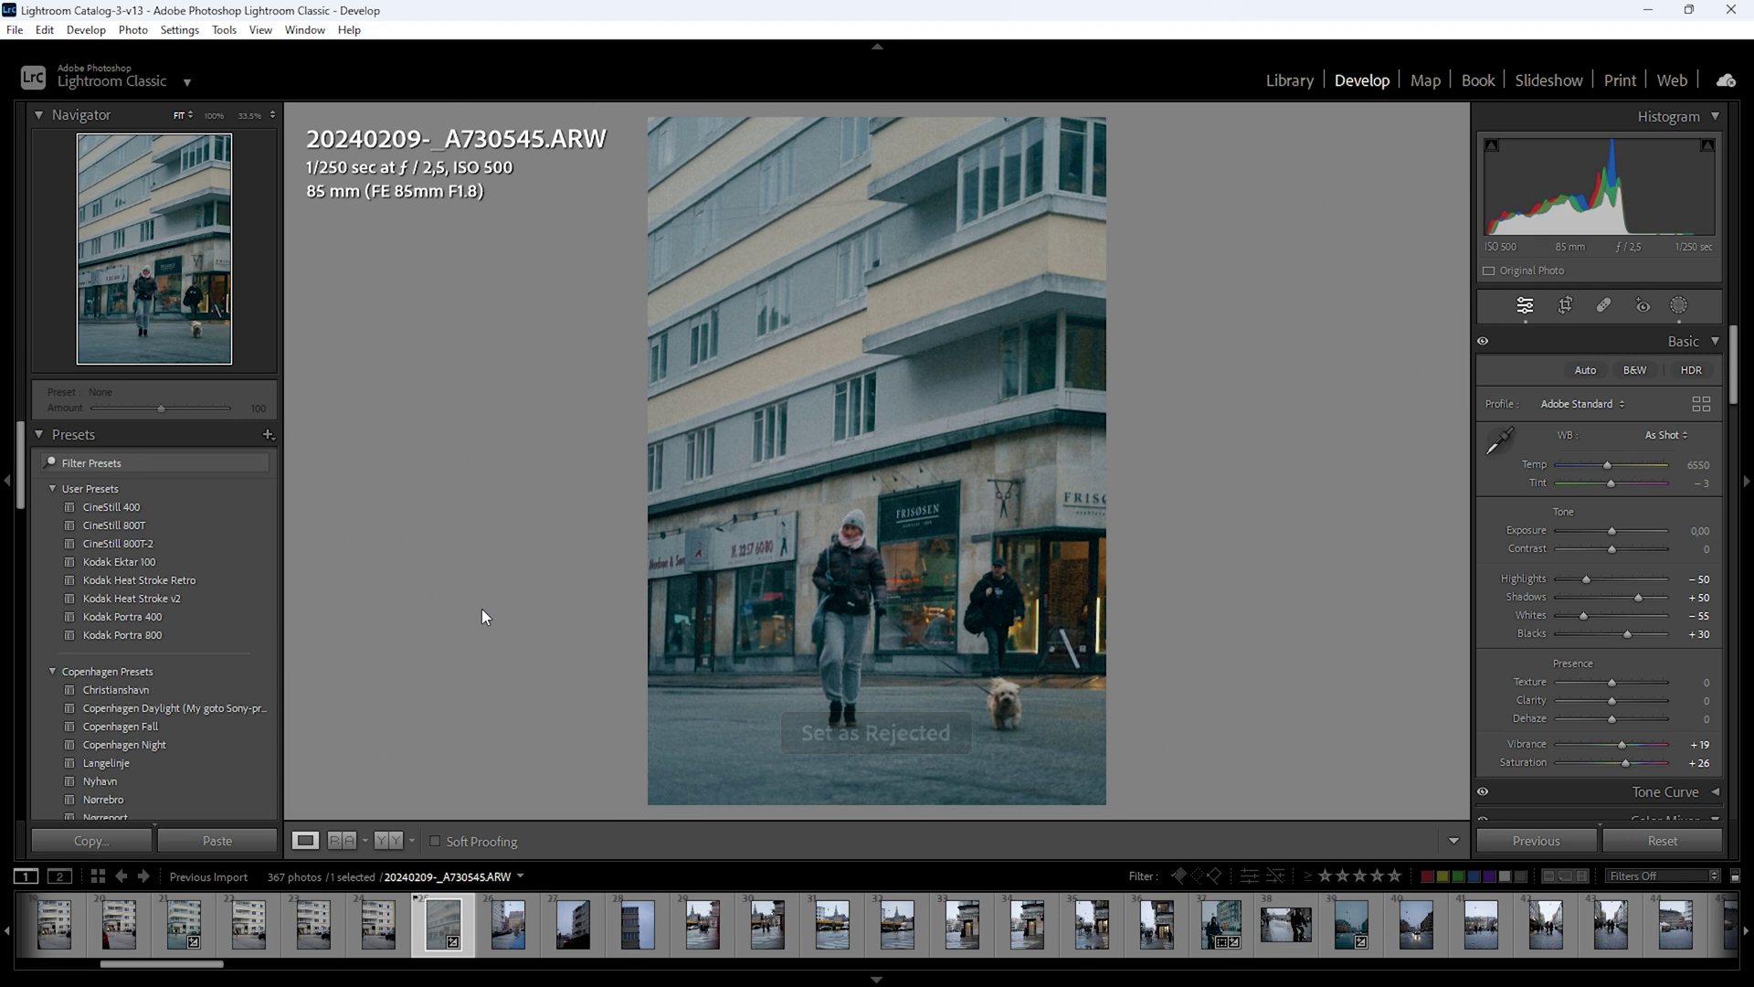
{"action": "key", "text": "p"}
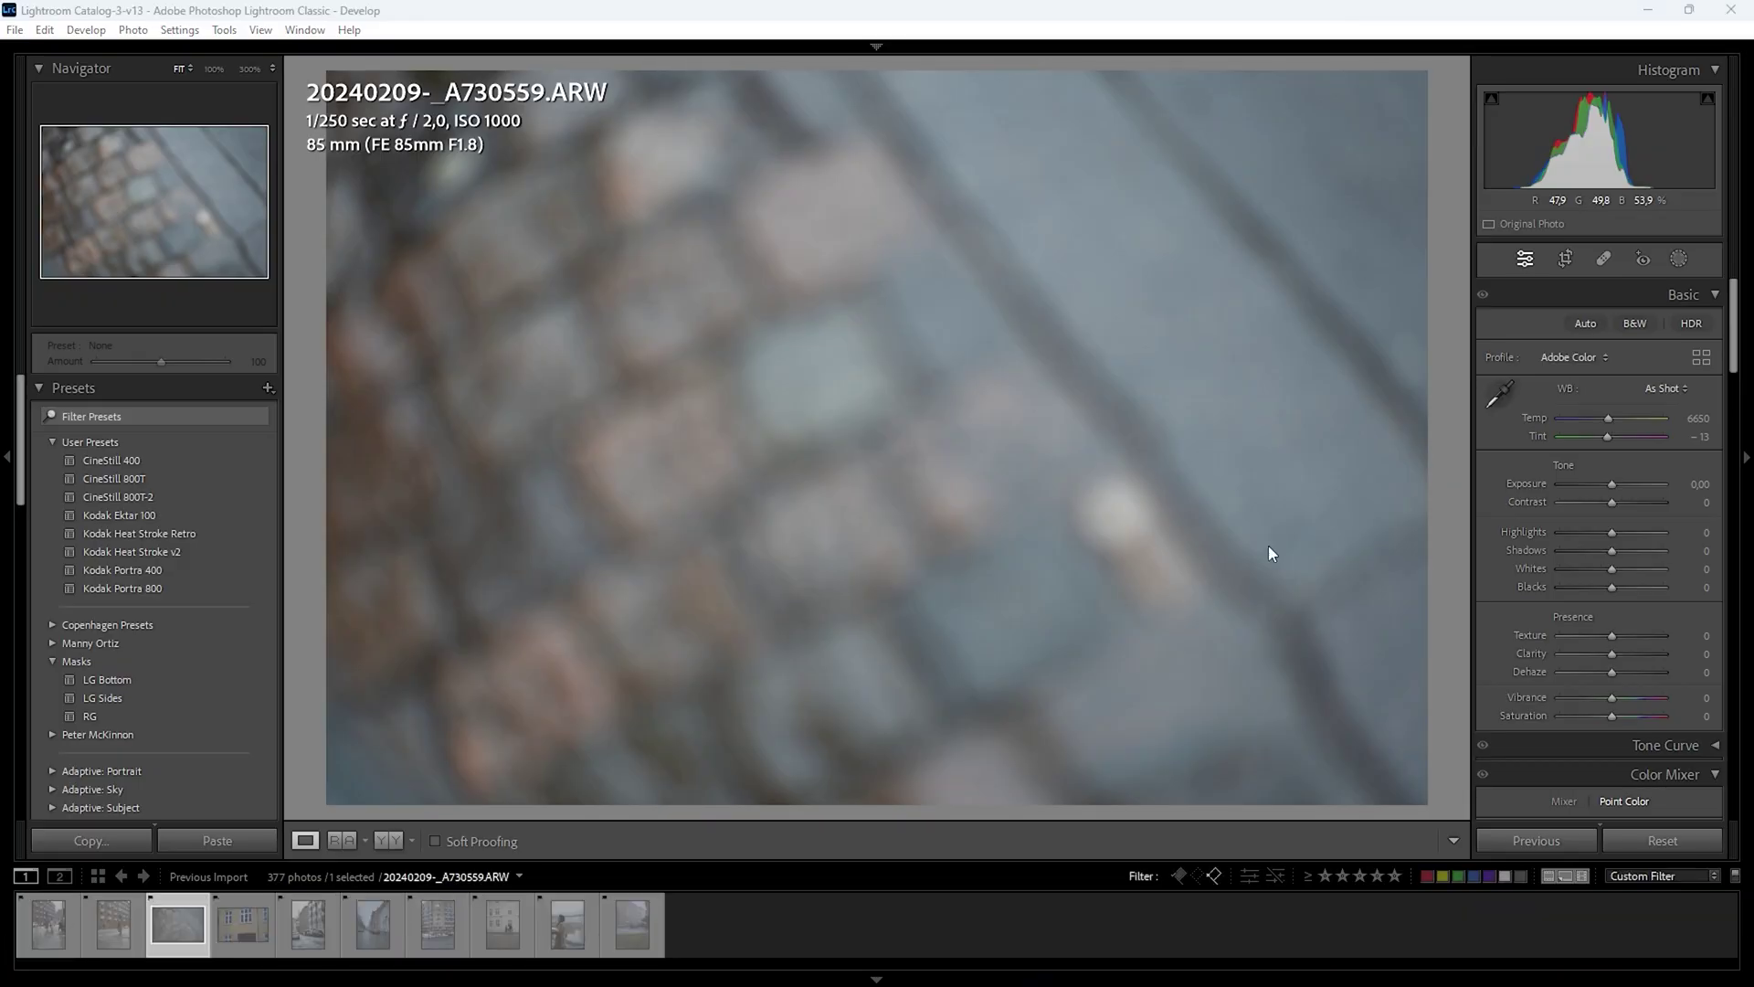
{"action": "key", "text": "ctrl+BackSpace"}
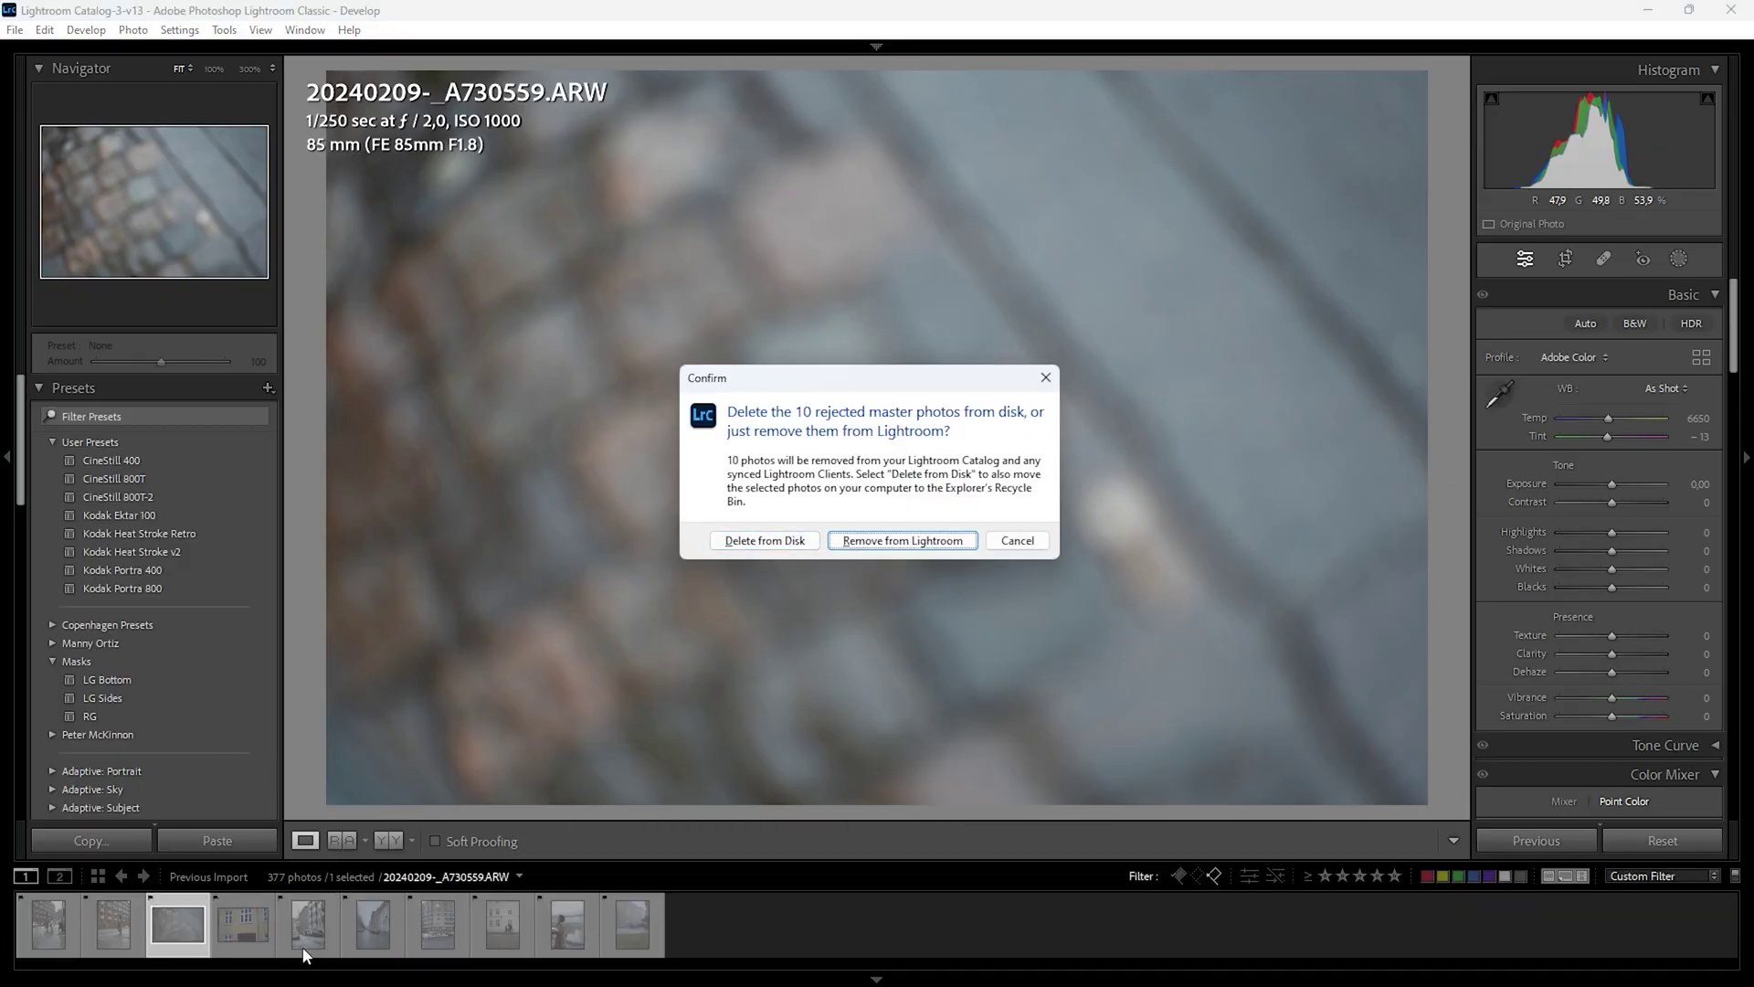
{"action": "left_click", "coordinate": [788, 541]}
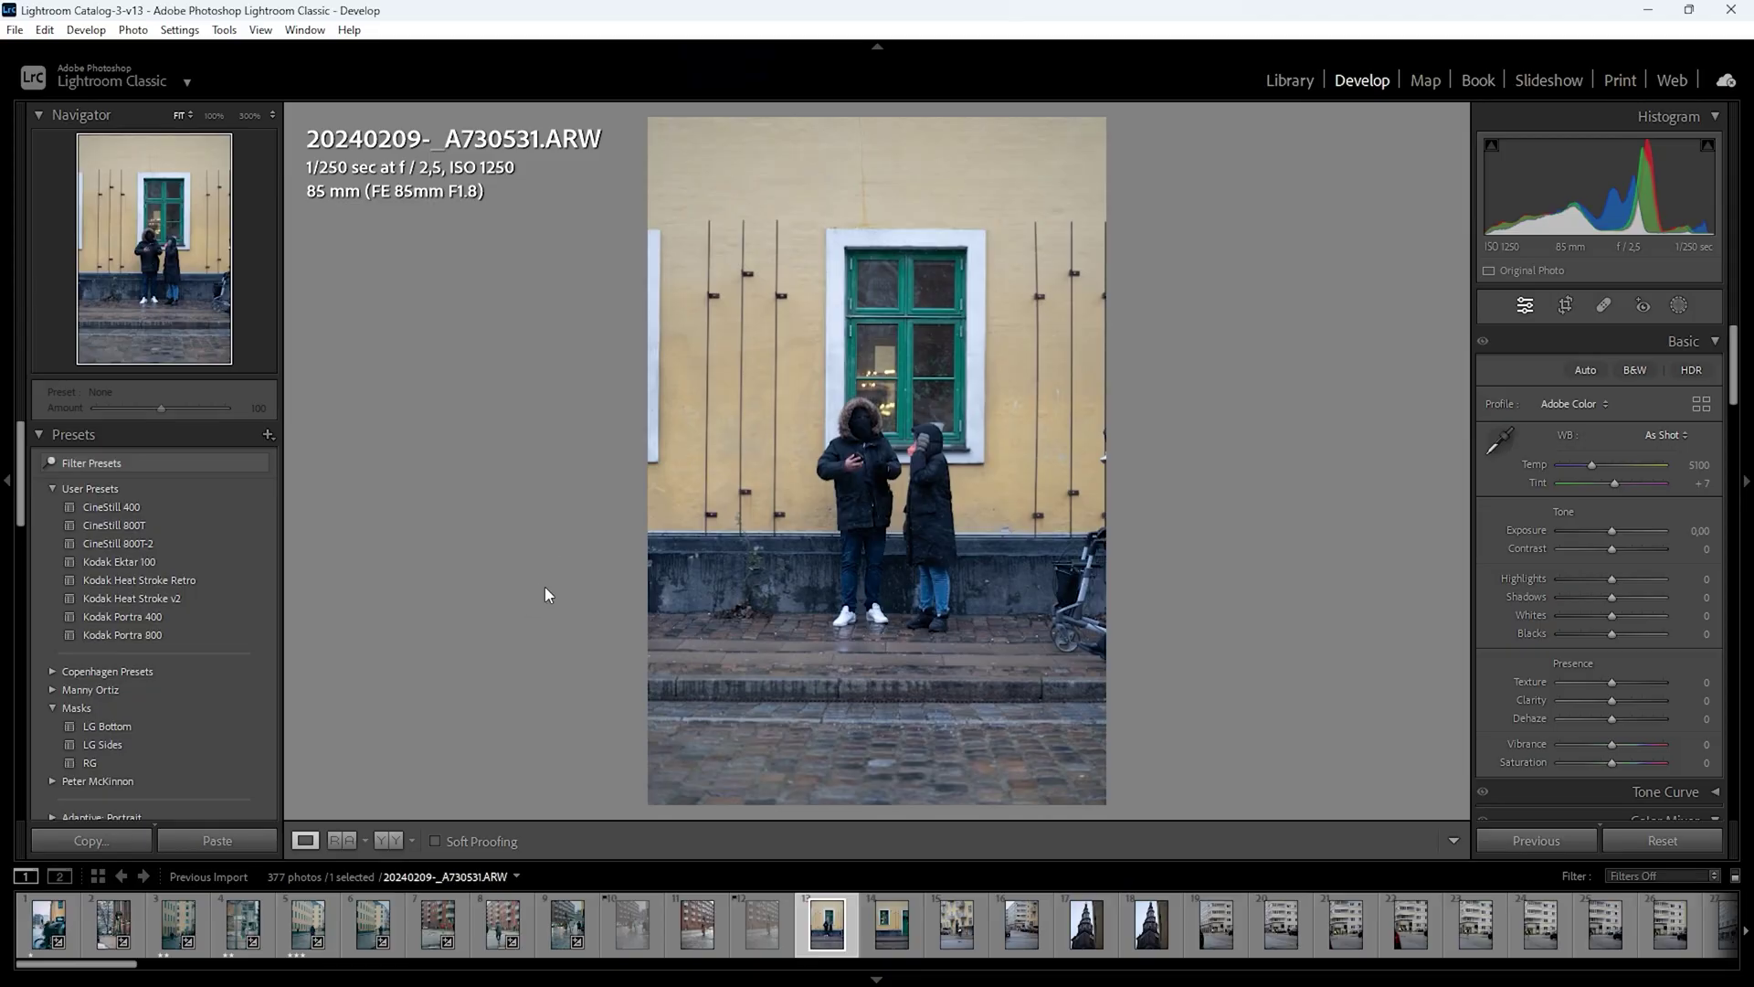
Apply the Kodak Heat Stroke Retro preset to the yellow wall photo and auto-straighten its perspective
{"action": "left_click", "coordinate": [892, 925]}
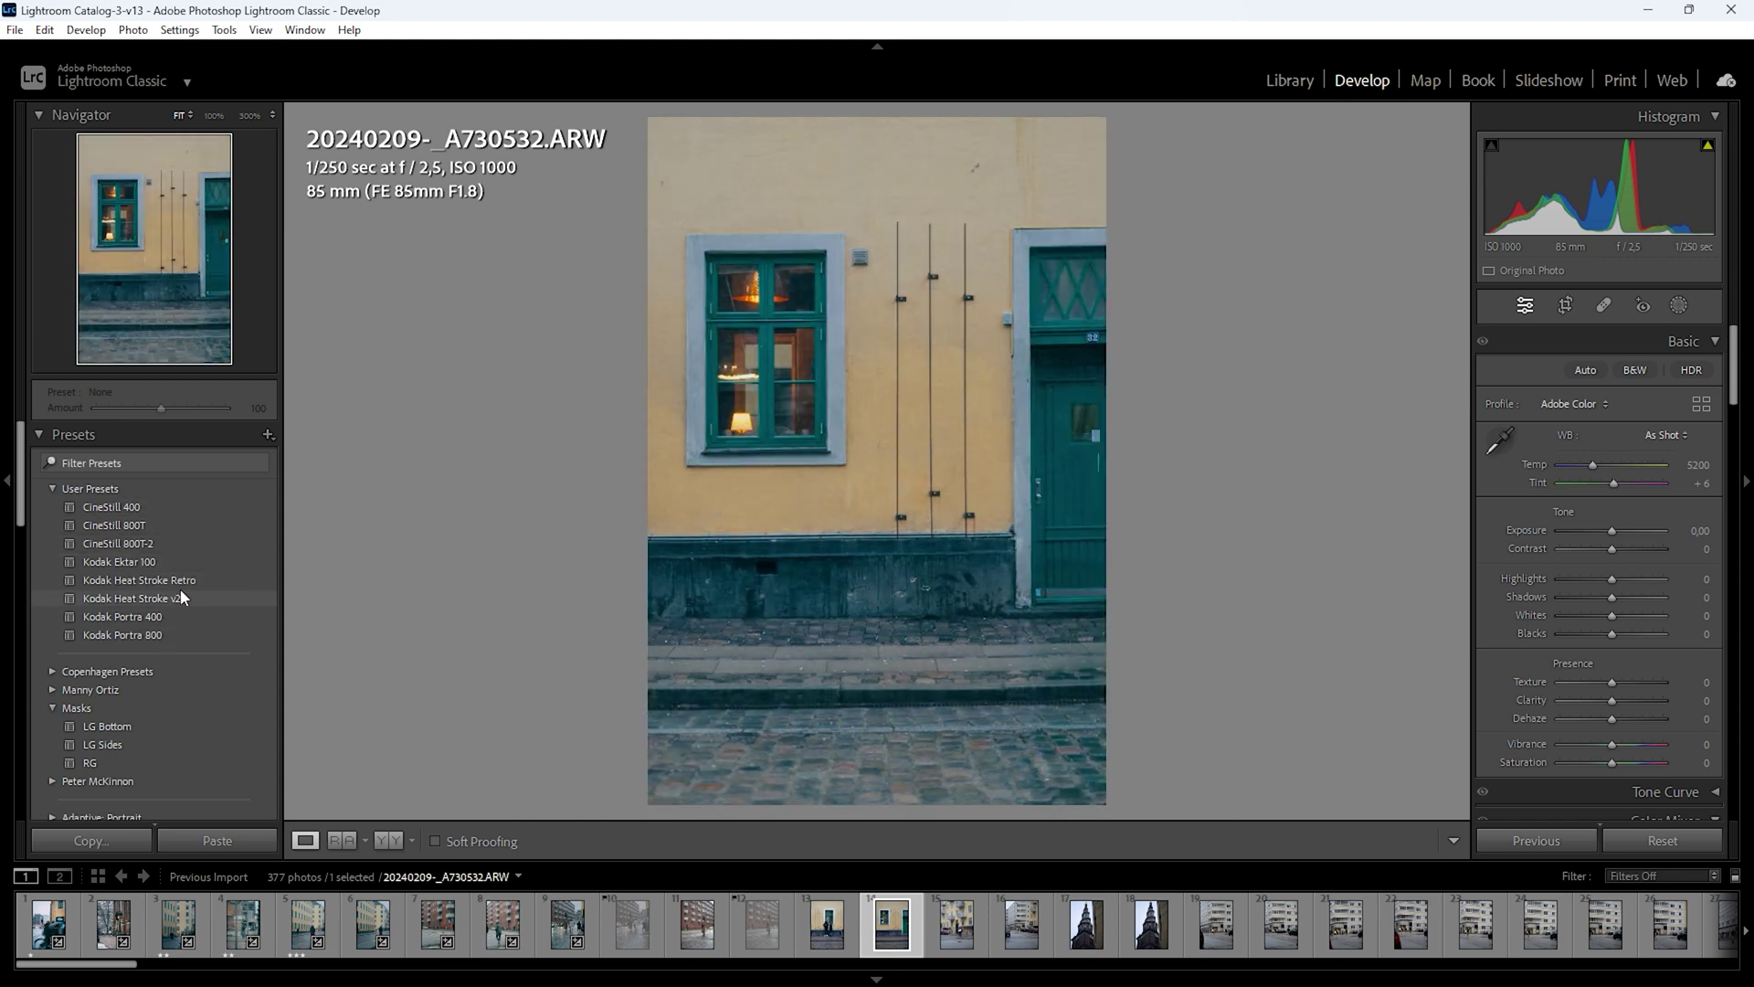
{"action": "left_click", "coordinate": [177, 579]}
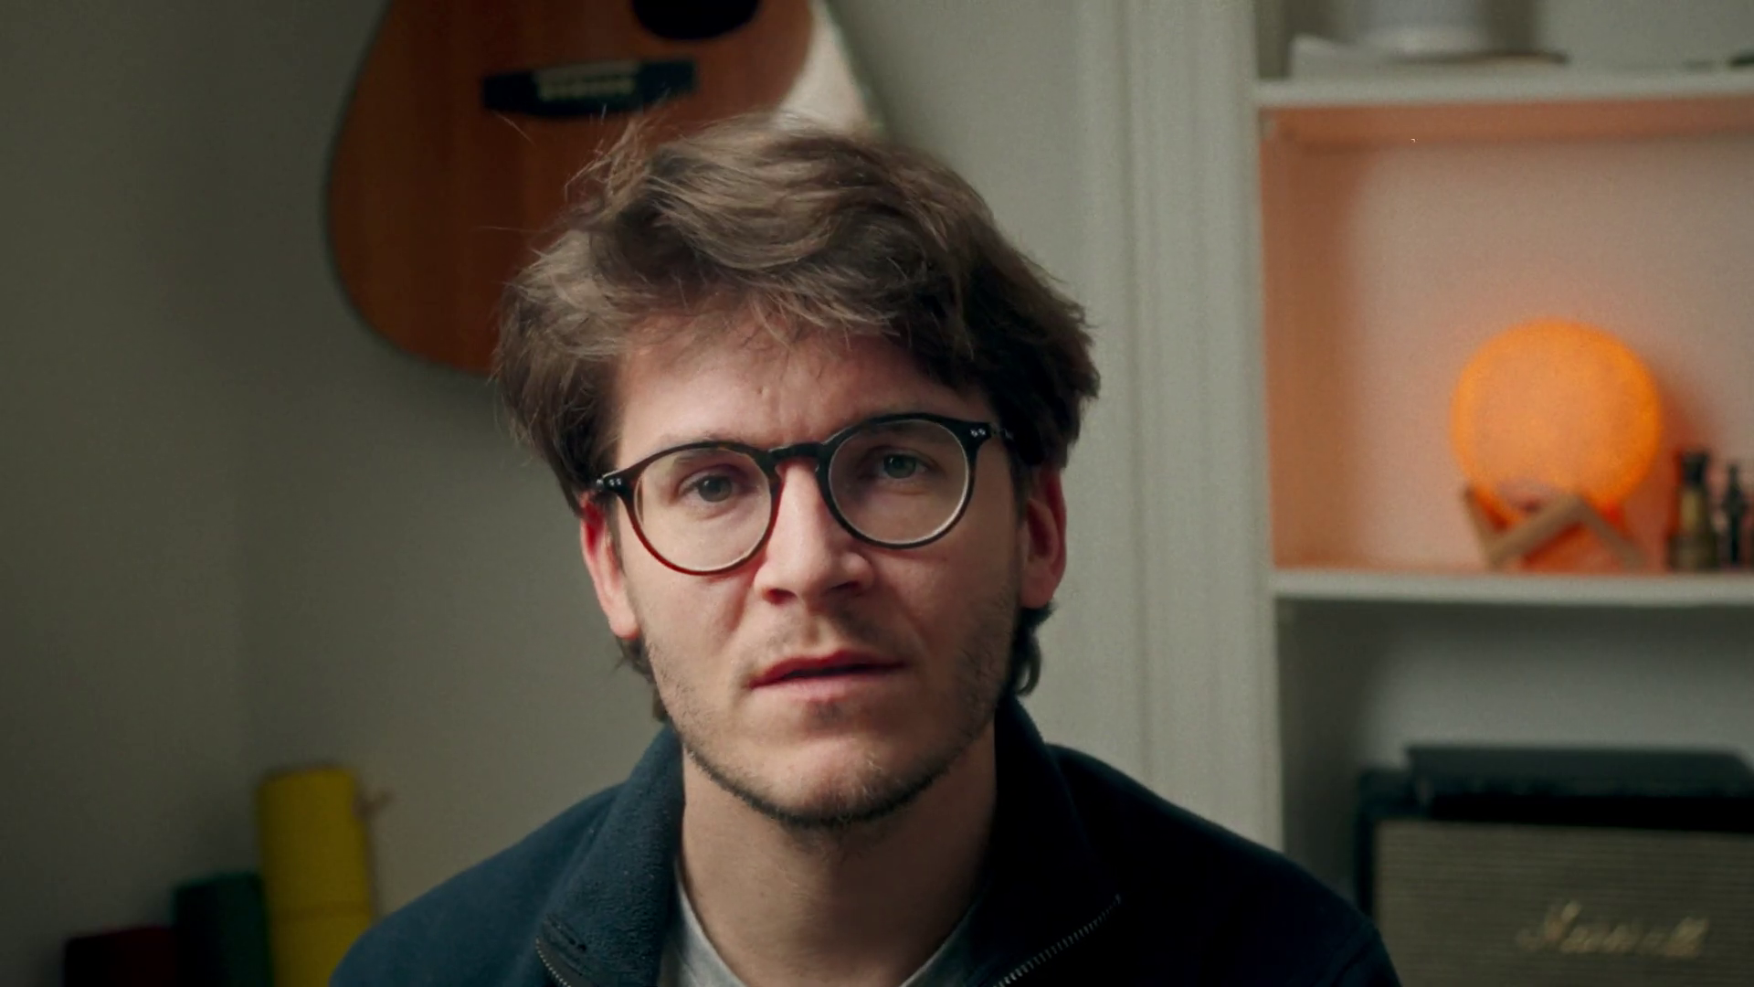
{"action": "scroll", "coordinate": [1711, 617], "scroll_direction": "down", "scroll_amount": 1}
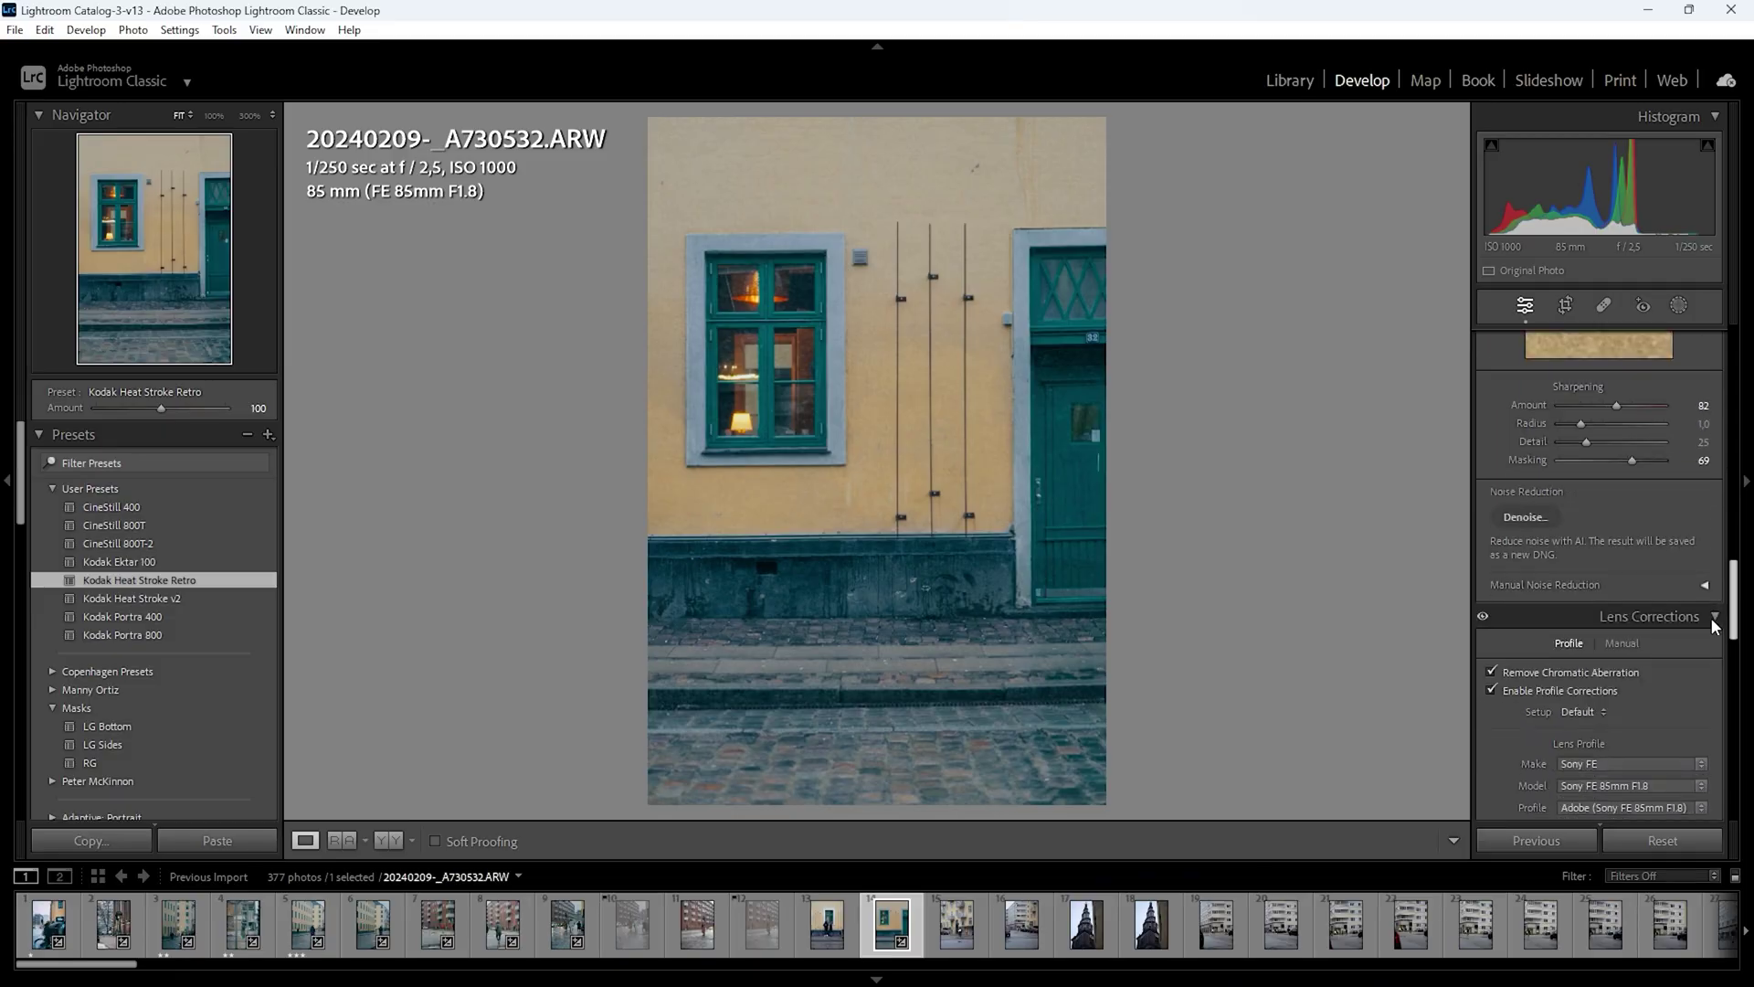
{"action": "scroll", "coordinate": [1710, 621], "scroll_direction": "down", "scroll_amount": 5}
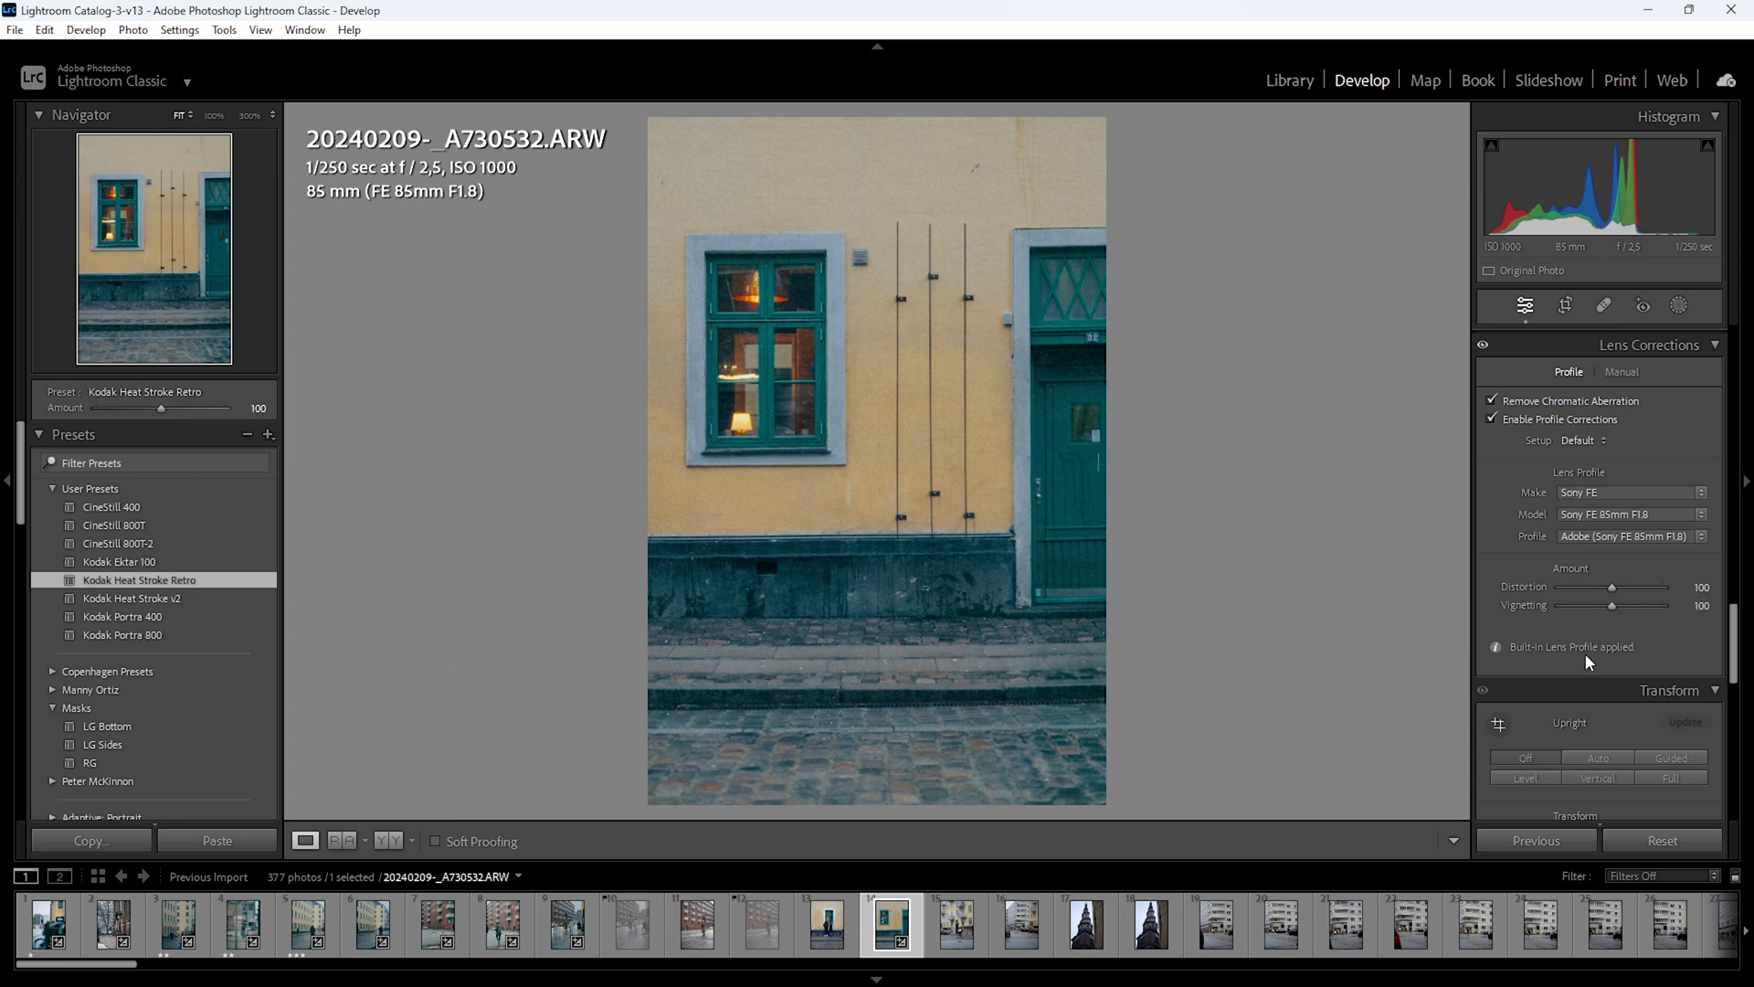
{"action": "left_click", "coordinate": [1580, 755]}
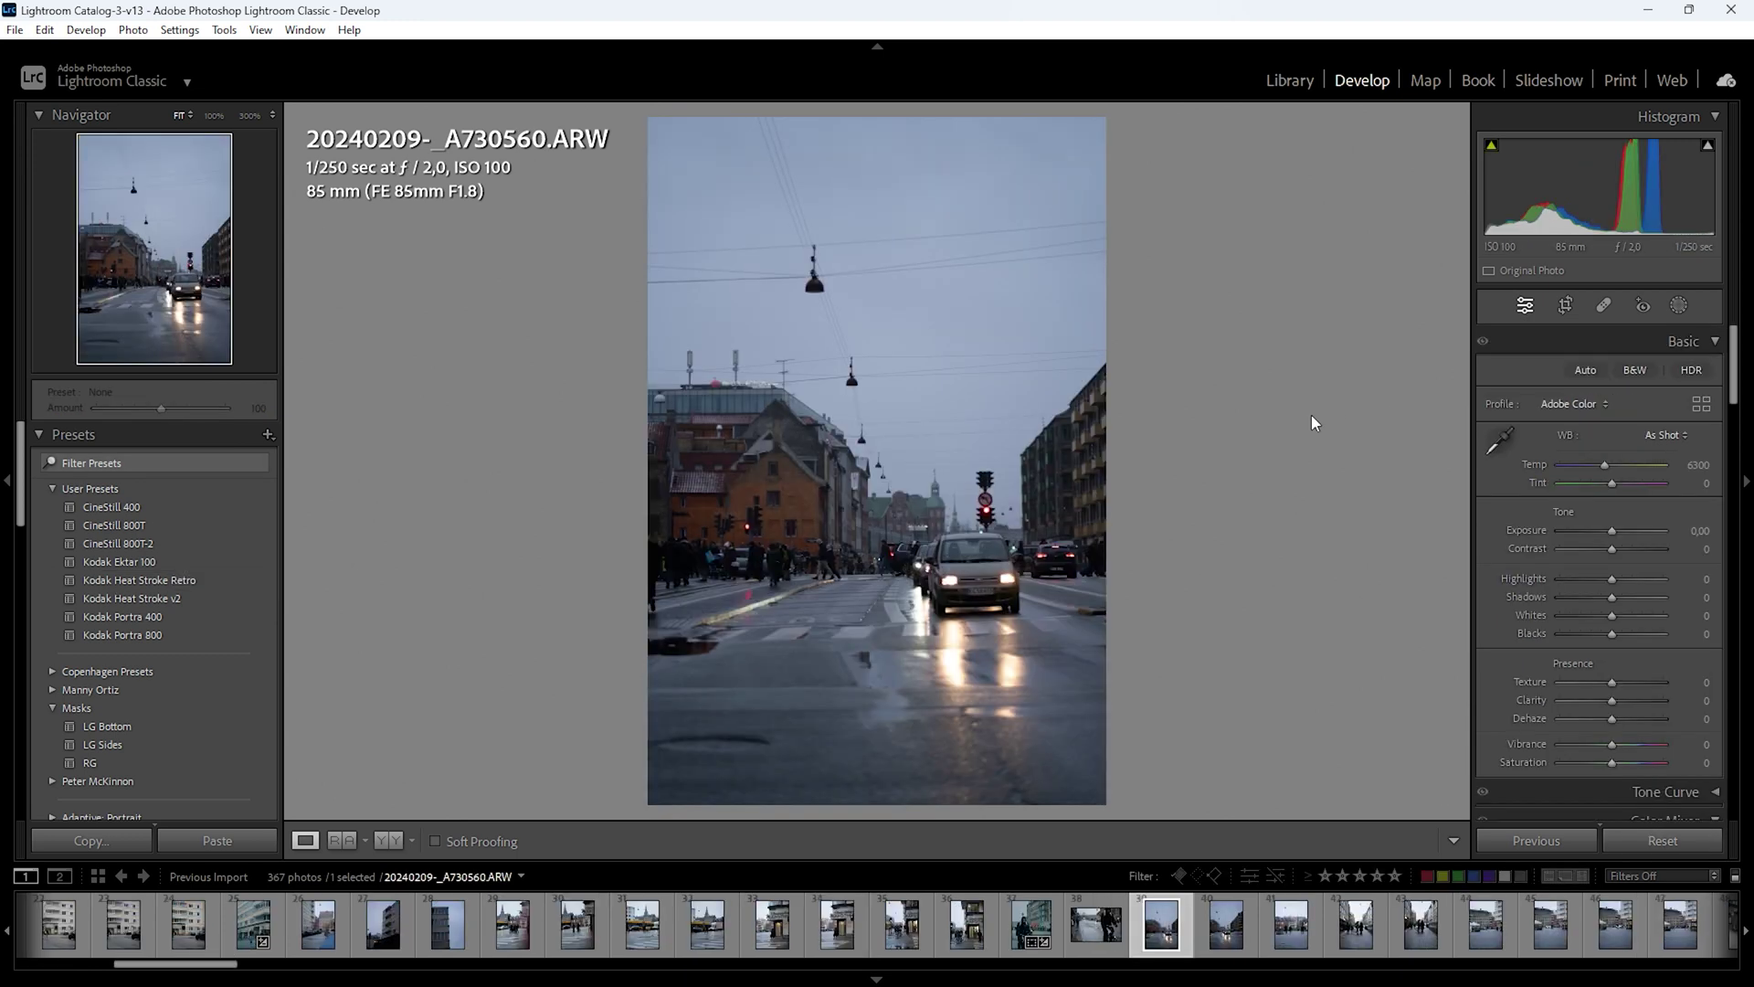
Apply Auto Tone, undo and redo it, then reset the basic tone adjustments
{"action": "key", "text": "ctrl+u"}
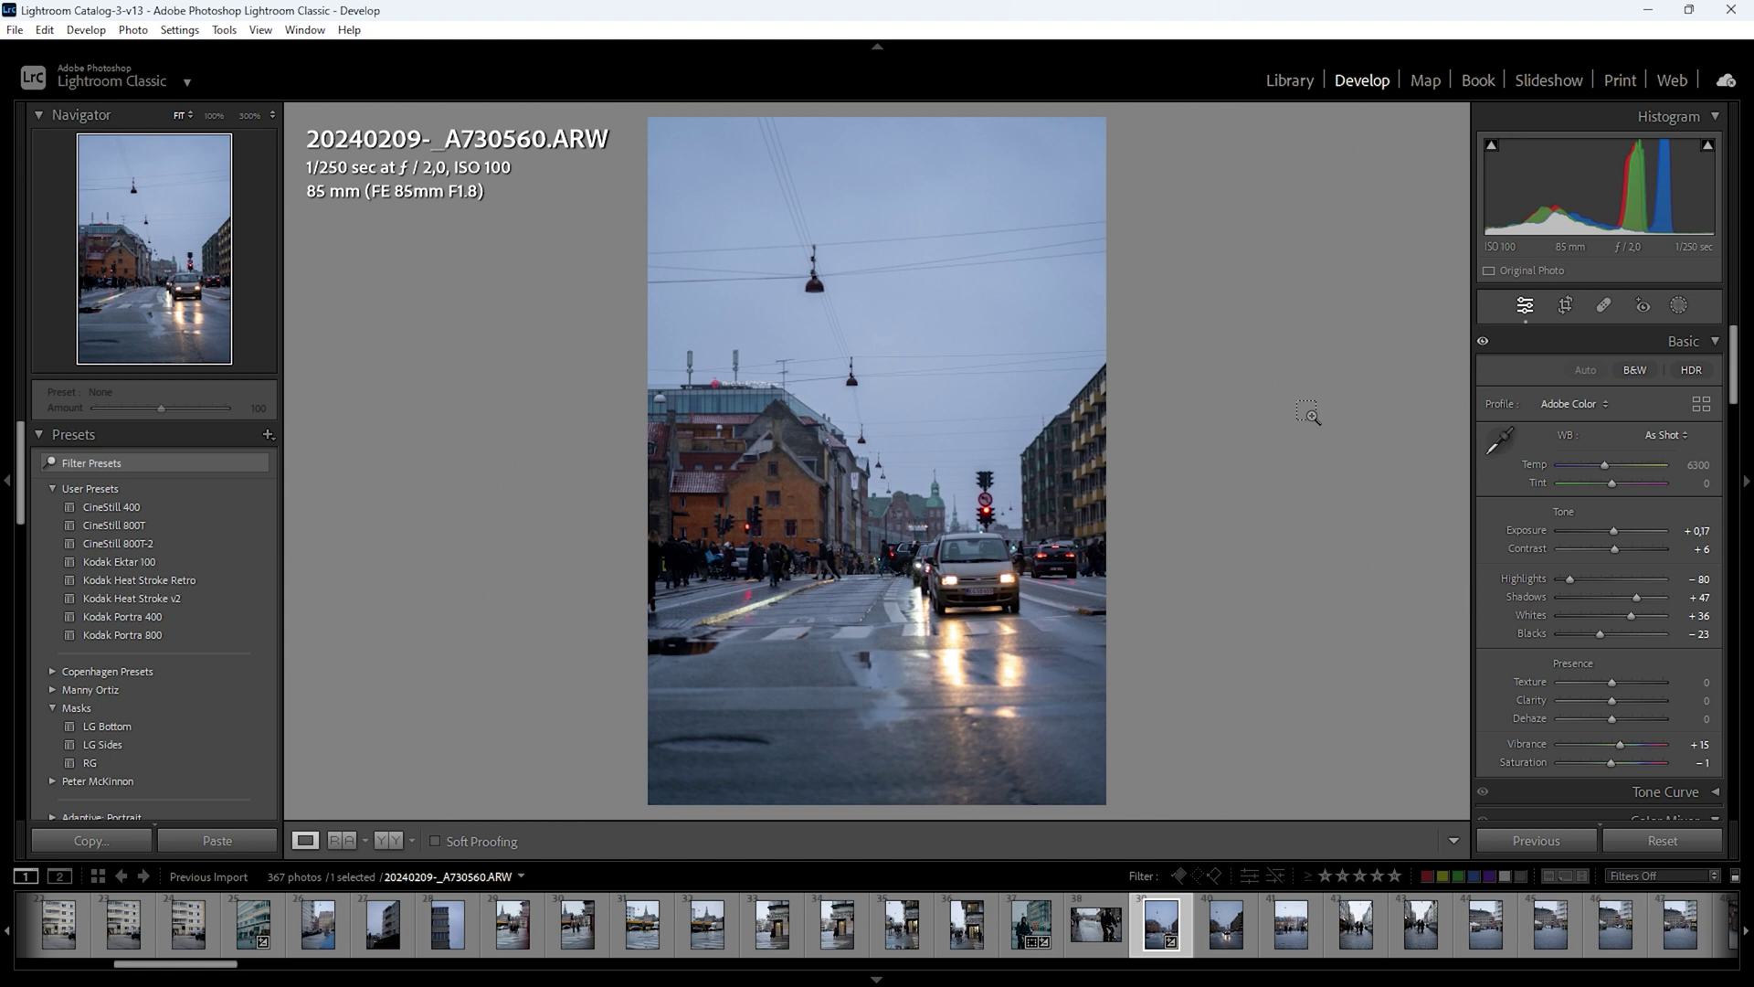
{"action": "key", "text": "ctrl+z"}
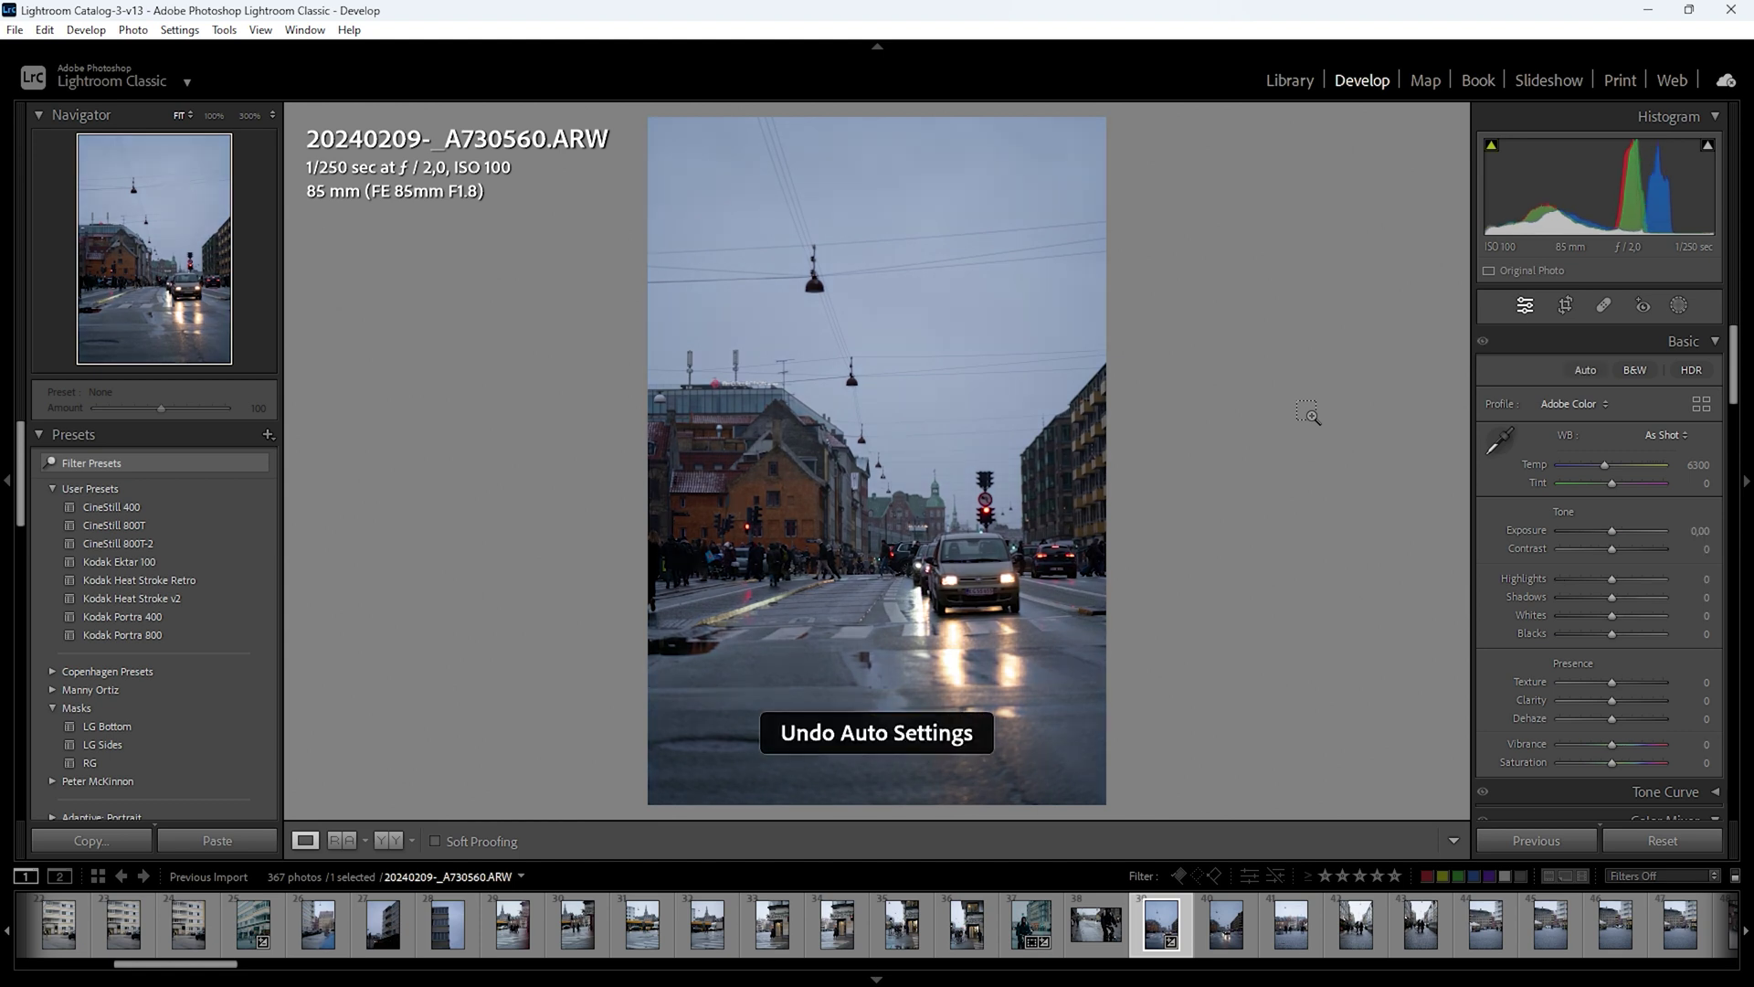
{"action": "key", "text": "ctrl+y"}
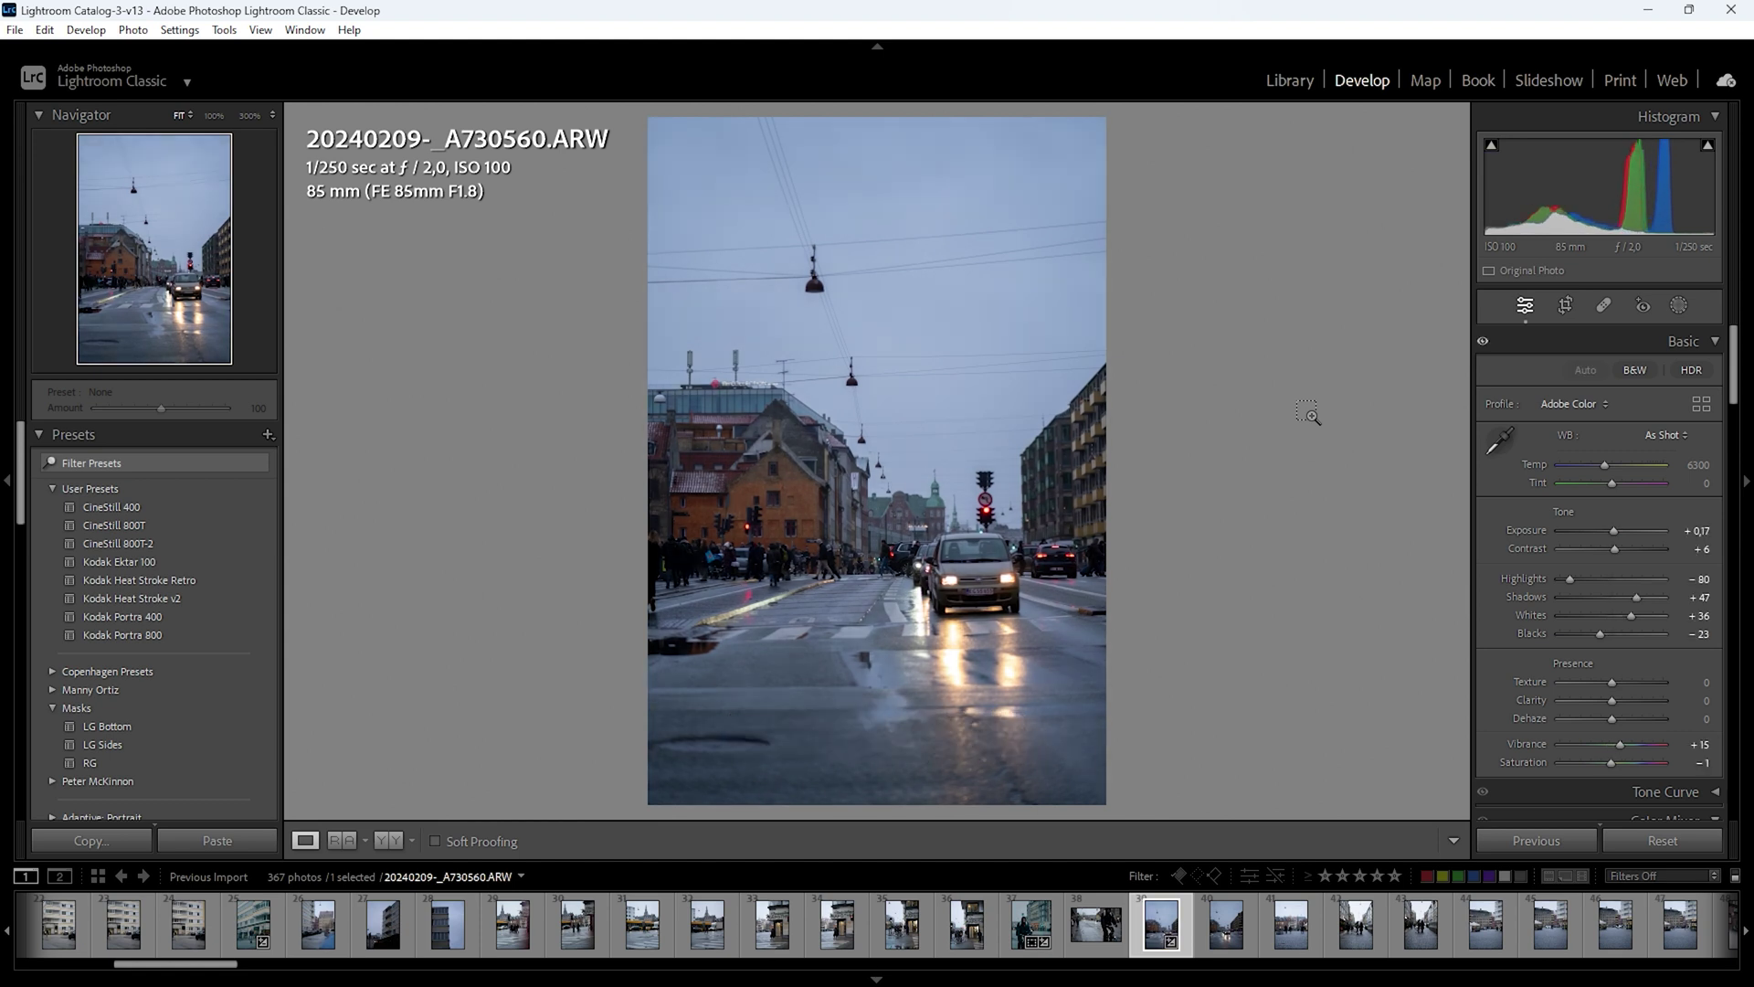
{"action": "key", "text": "ctrl+u"}
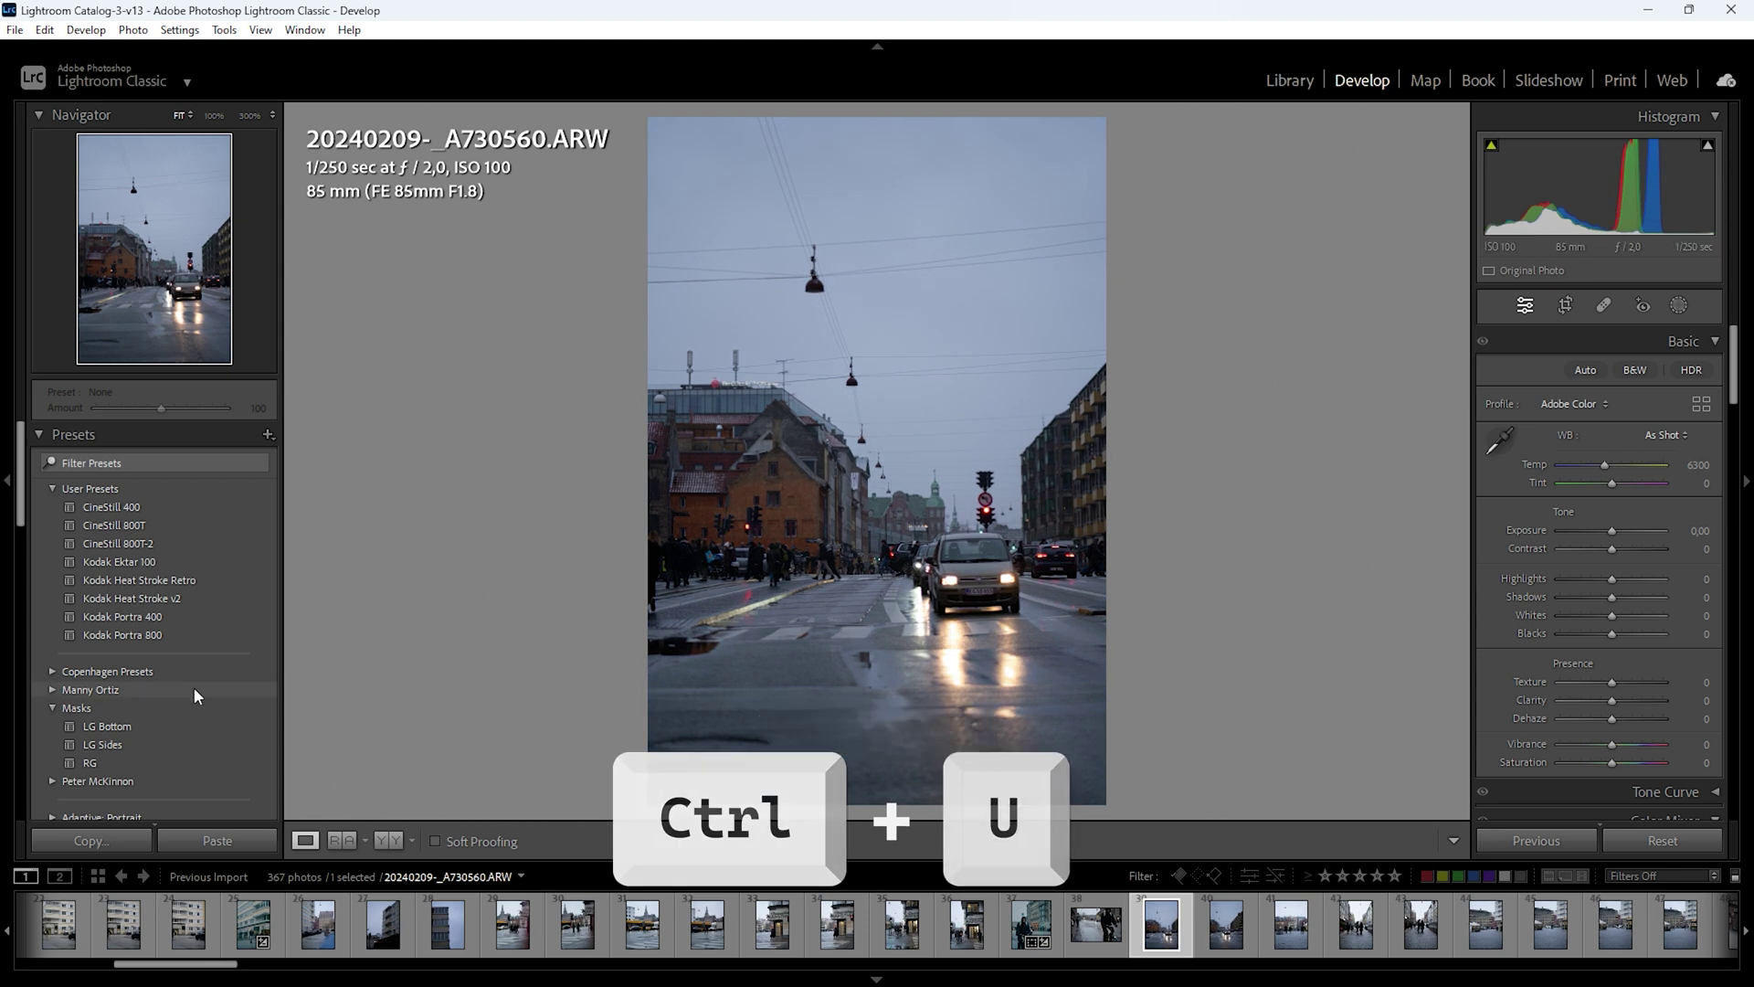
Apply the Copenhagen Fall preset, then try Auto white balance and undo it
{"action": "left_click", "coordinate": [52, 671]}
{"action": "left_click", "coordinate": [141, 726]}
{"action": "scroll", "coordinate": [141, 726], "scroll_direction": "down", "scroll_amount": 3}
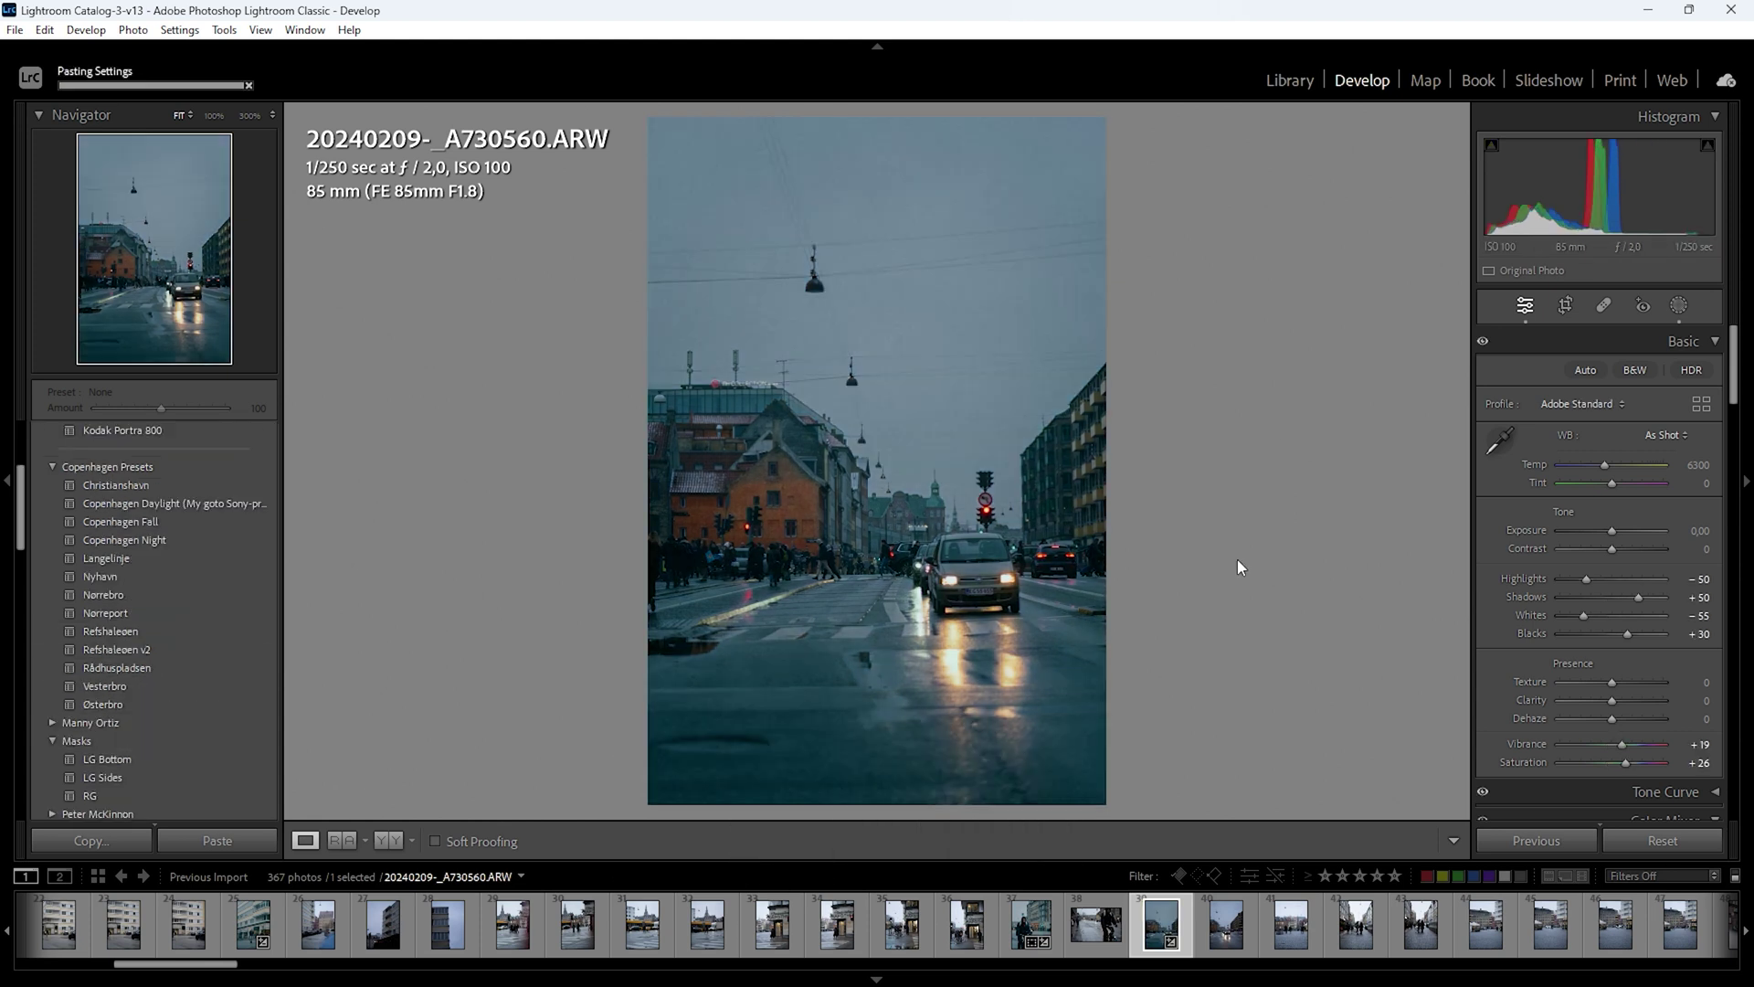
{"action": "key", "text": "ctrl+shift+u"}
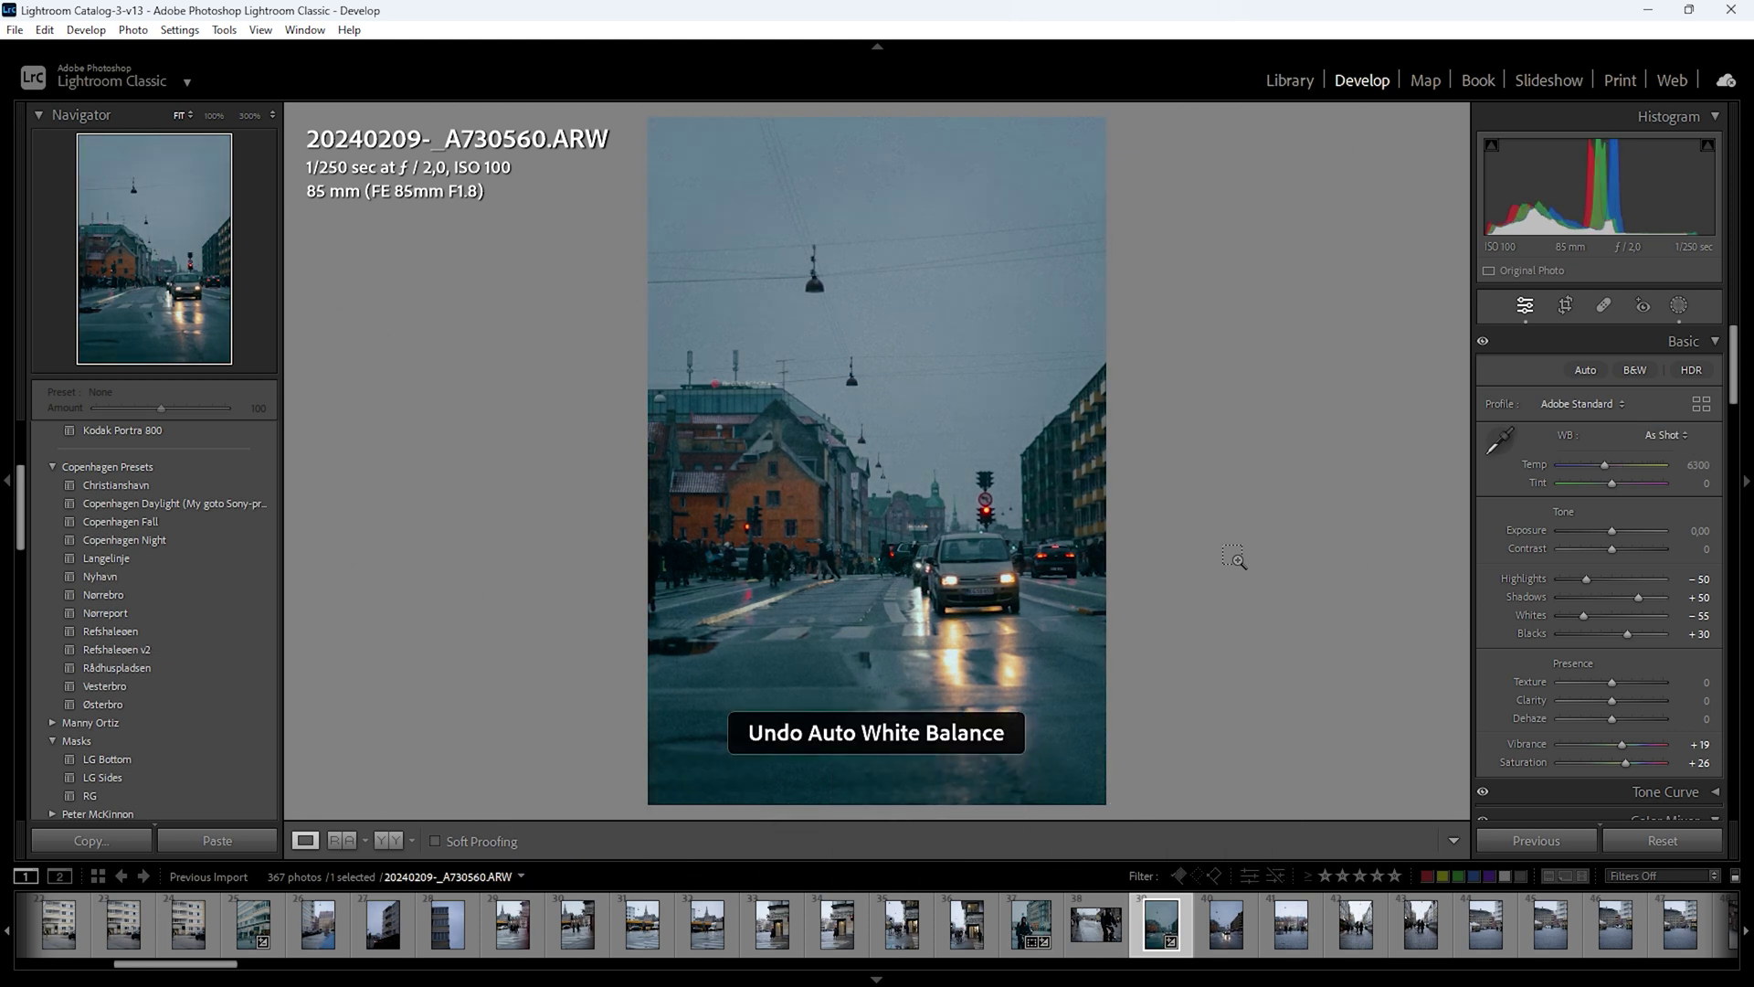
{"action": "key", "text": "ctrl+shift+u"}
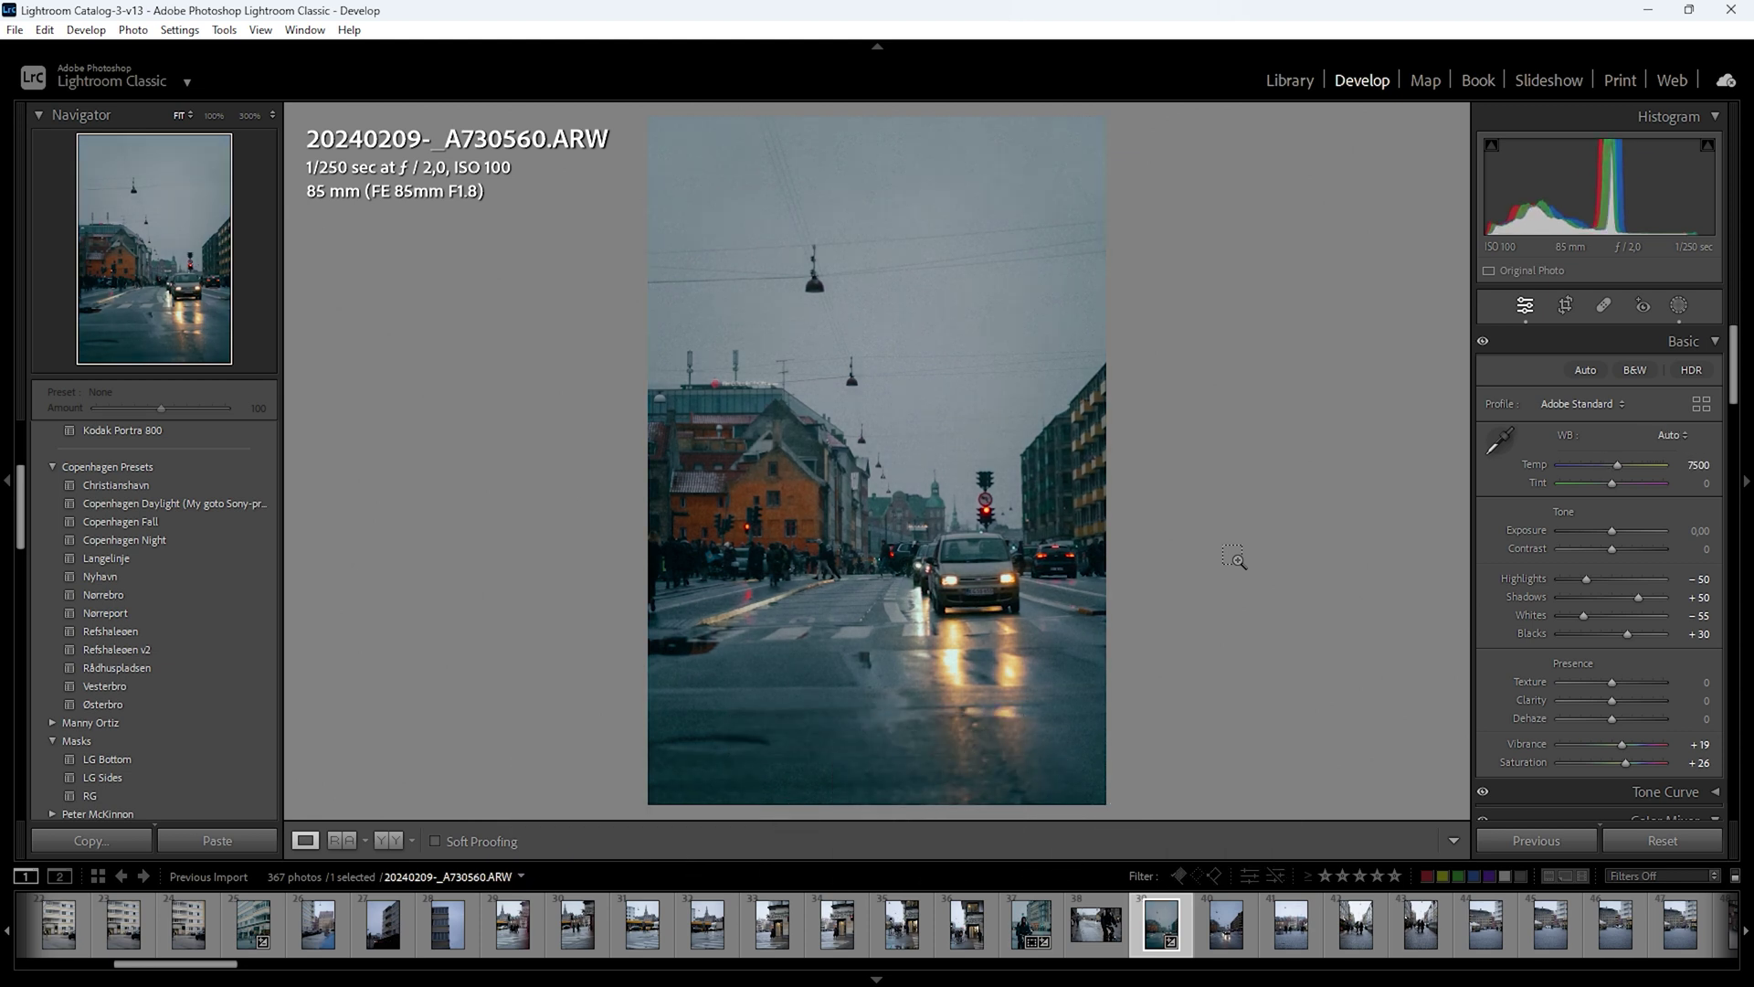
{"action": "key", "text": "ctrl+z"}
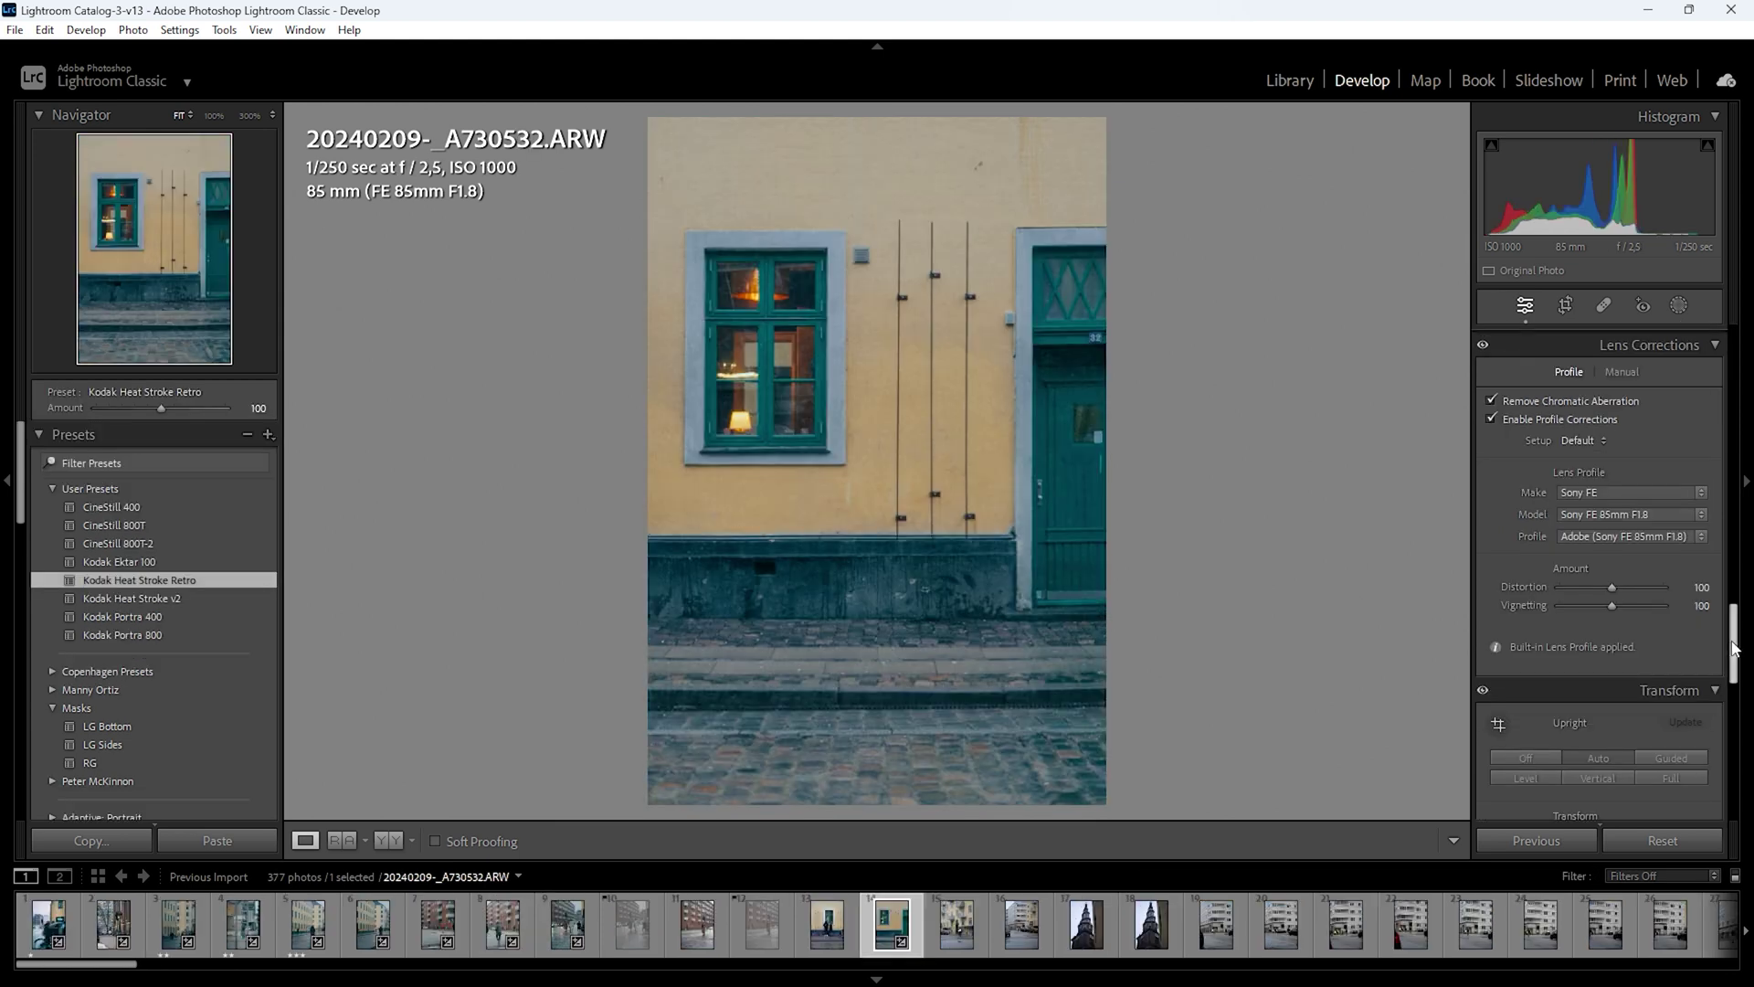
Draw a linear gradient mask up from the bottom over the cobblestones
{"action": "scroll", "coordinate": [1734, 703], "scroll_direction": "down", "scroll_amount": 2}
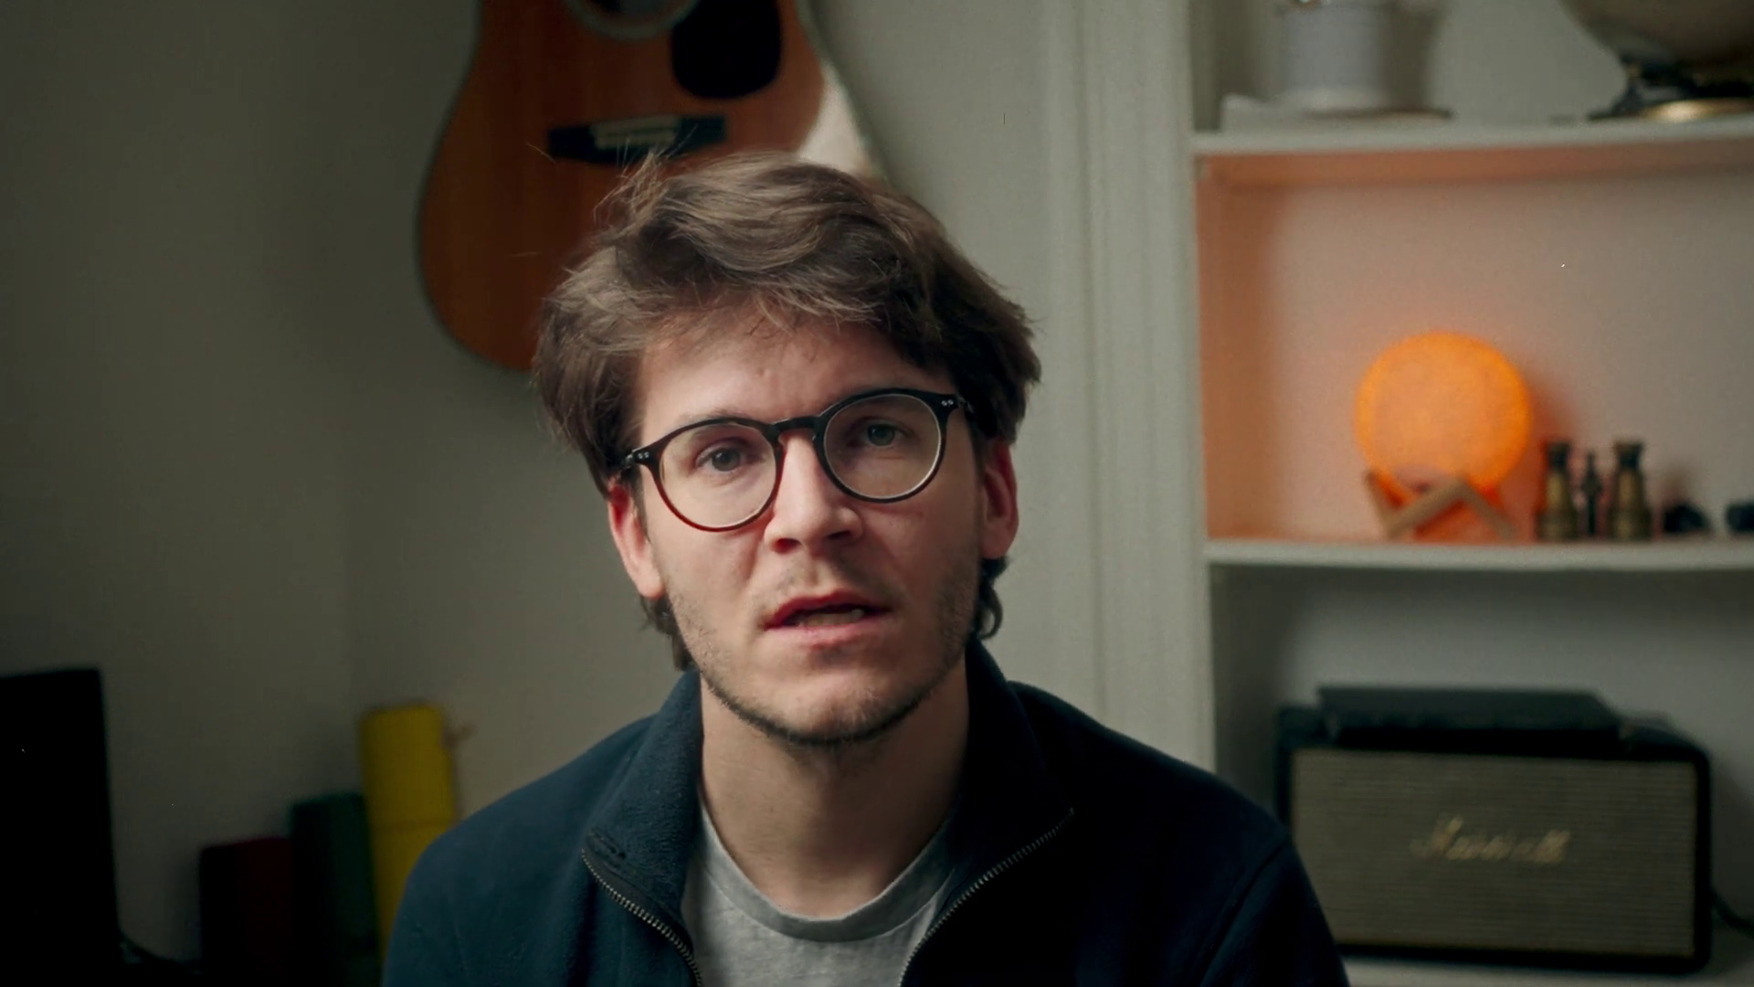
{"action": "key", "text": "m"}
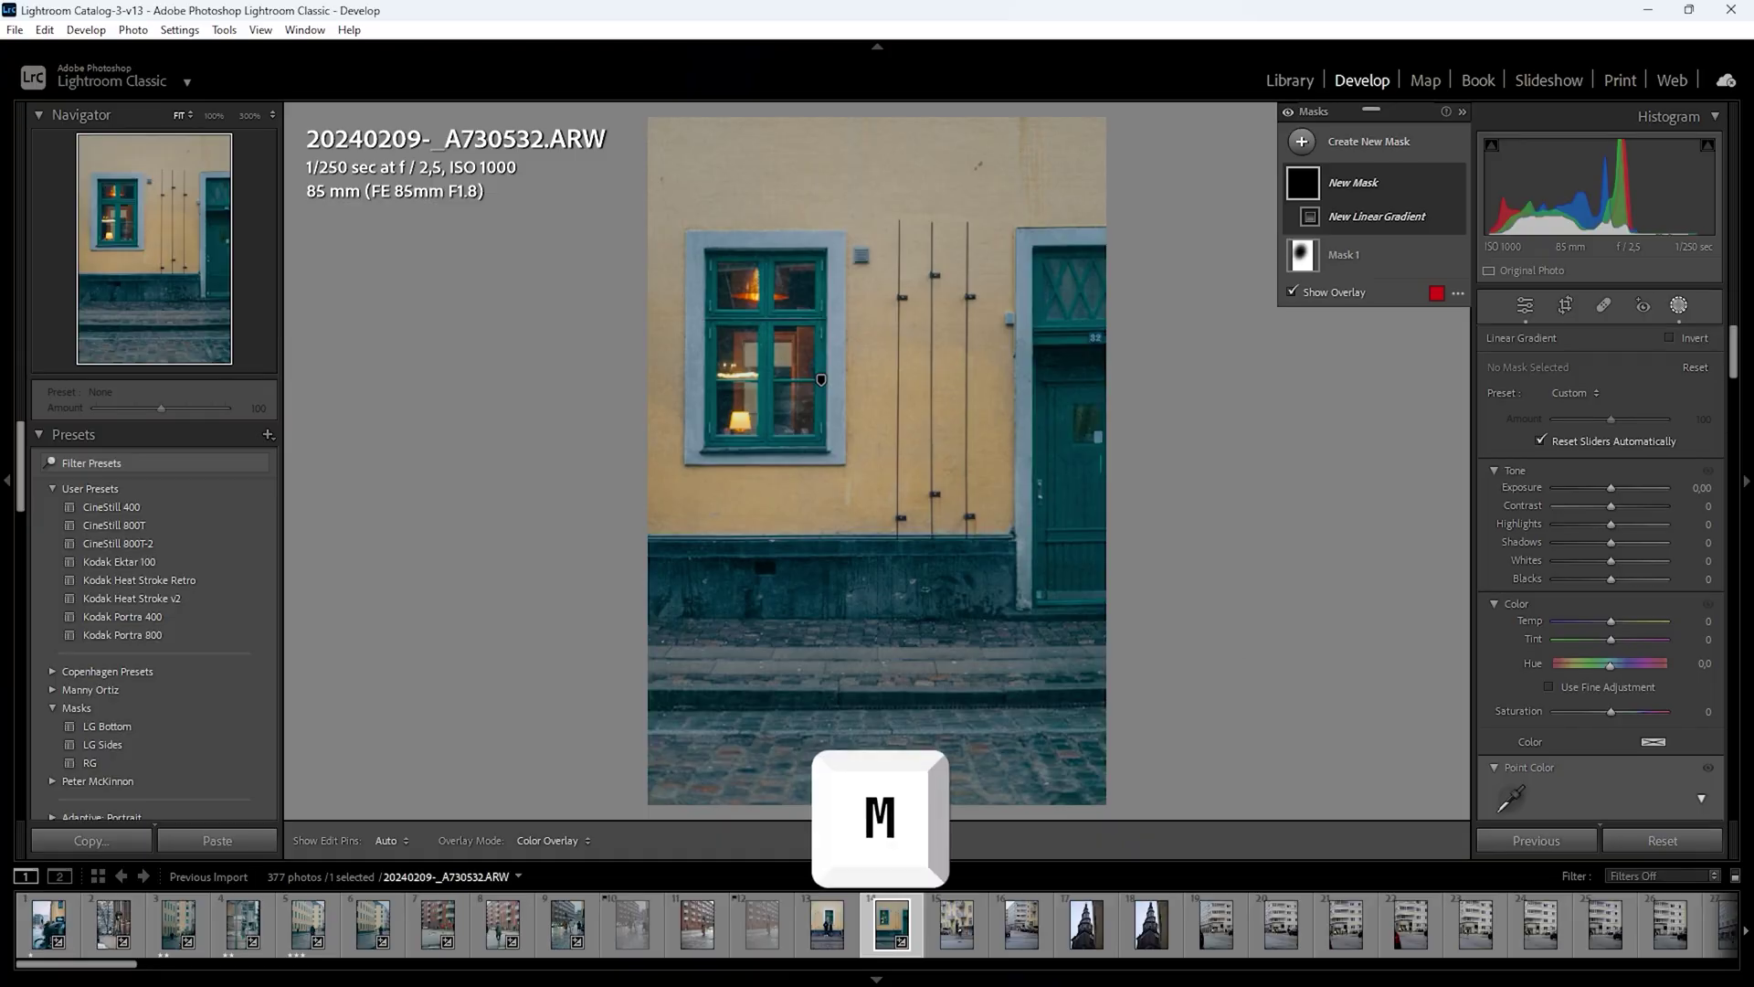
{"action": "left_click_drag", "start_coordinate": [866, 694], "coordinate": [865, 576]}
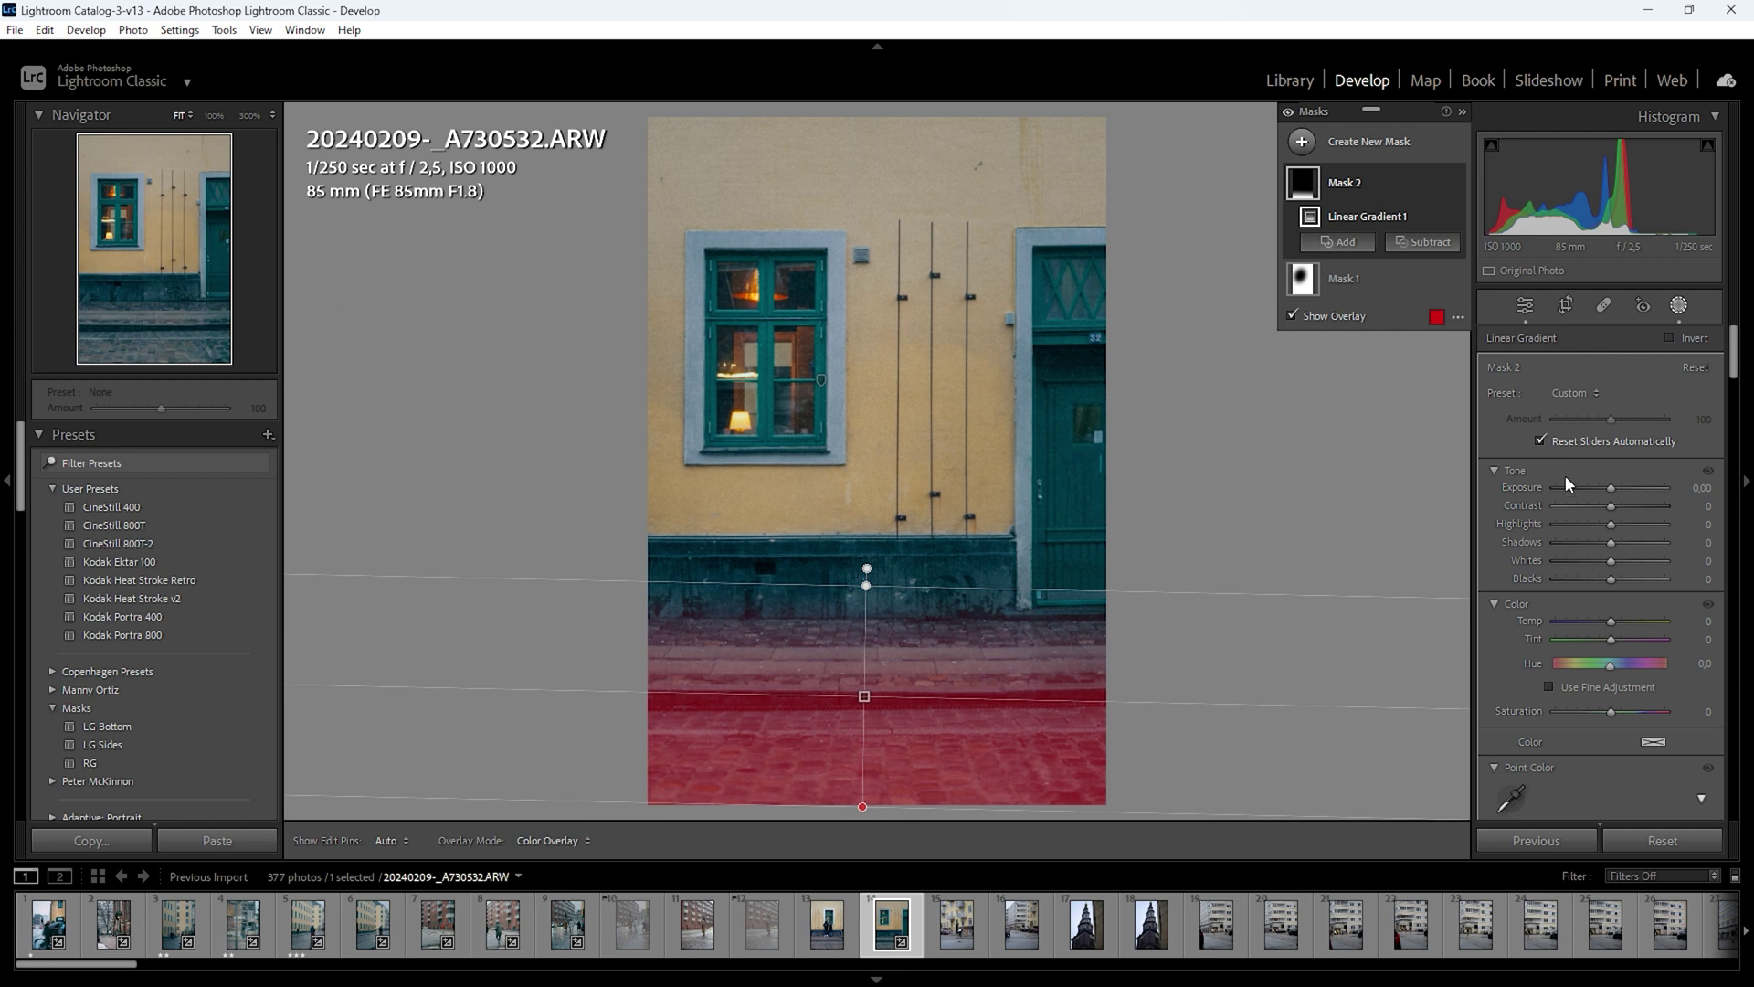
{"action": "left_click_drag", "start_coordinate": [1611, 487], "coordinate": [1608, 491]}
{"action": "key", "text": "shift+m"}
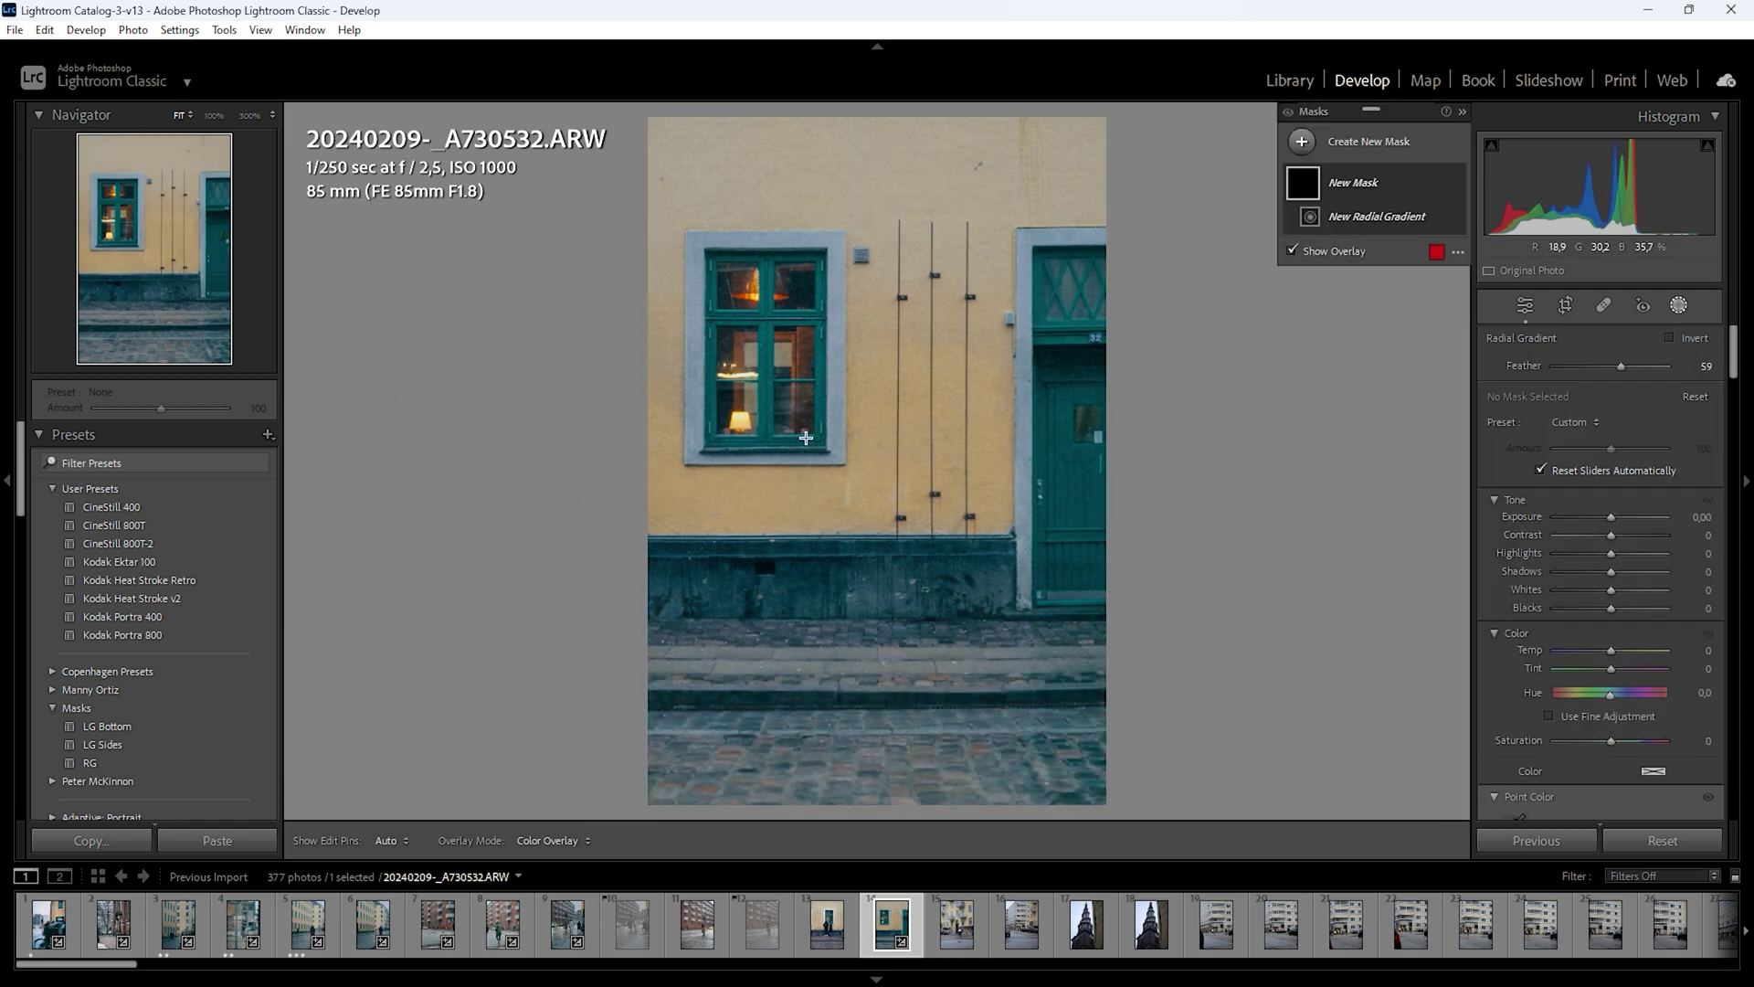
Draw a radial gradient around the lit window, nudge it up, invert it, and set Exposure −0.23
{"action": "key", "text": "shift+m"}
{"action": "left_click_drag", "start_coordinate": [815, 457], "coordinate": [979, 663]}
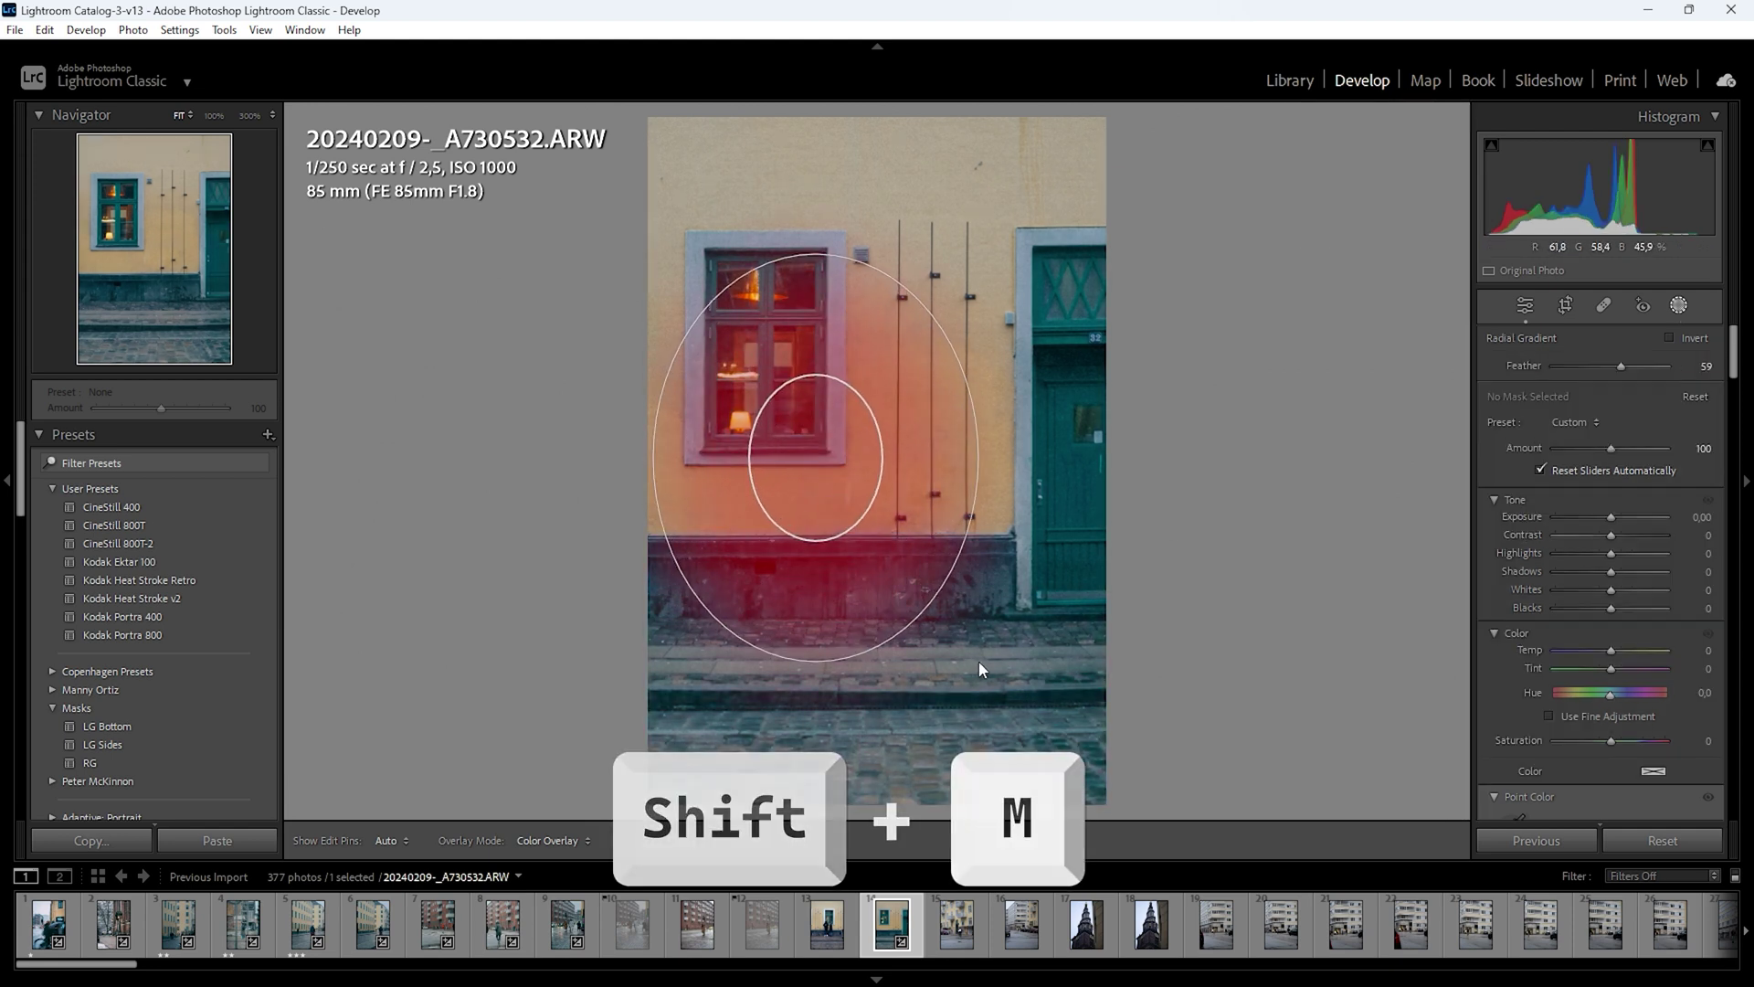
{"action": "left_click_drag", "start_coordinate": [916, 435], "coordinate": [922, 358]}
{"action": "key", "text": "apostrophe"}
{"action": "left_click_drag", "start_coordinate": [1612, 518], "coordinate": [1608, 521]}
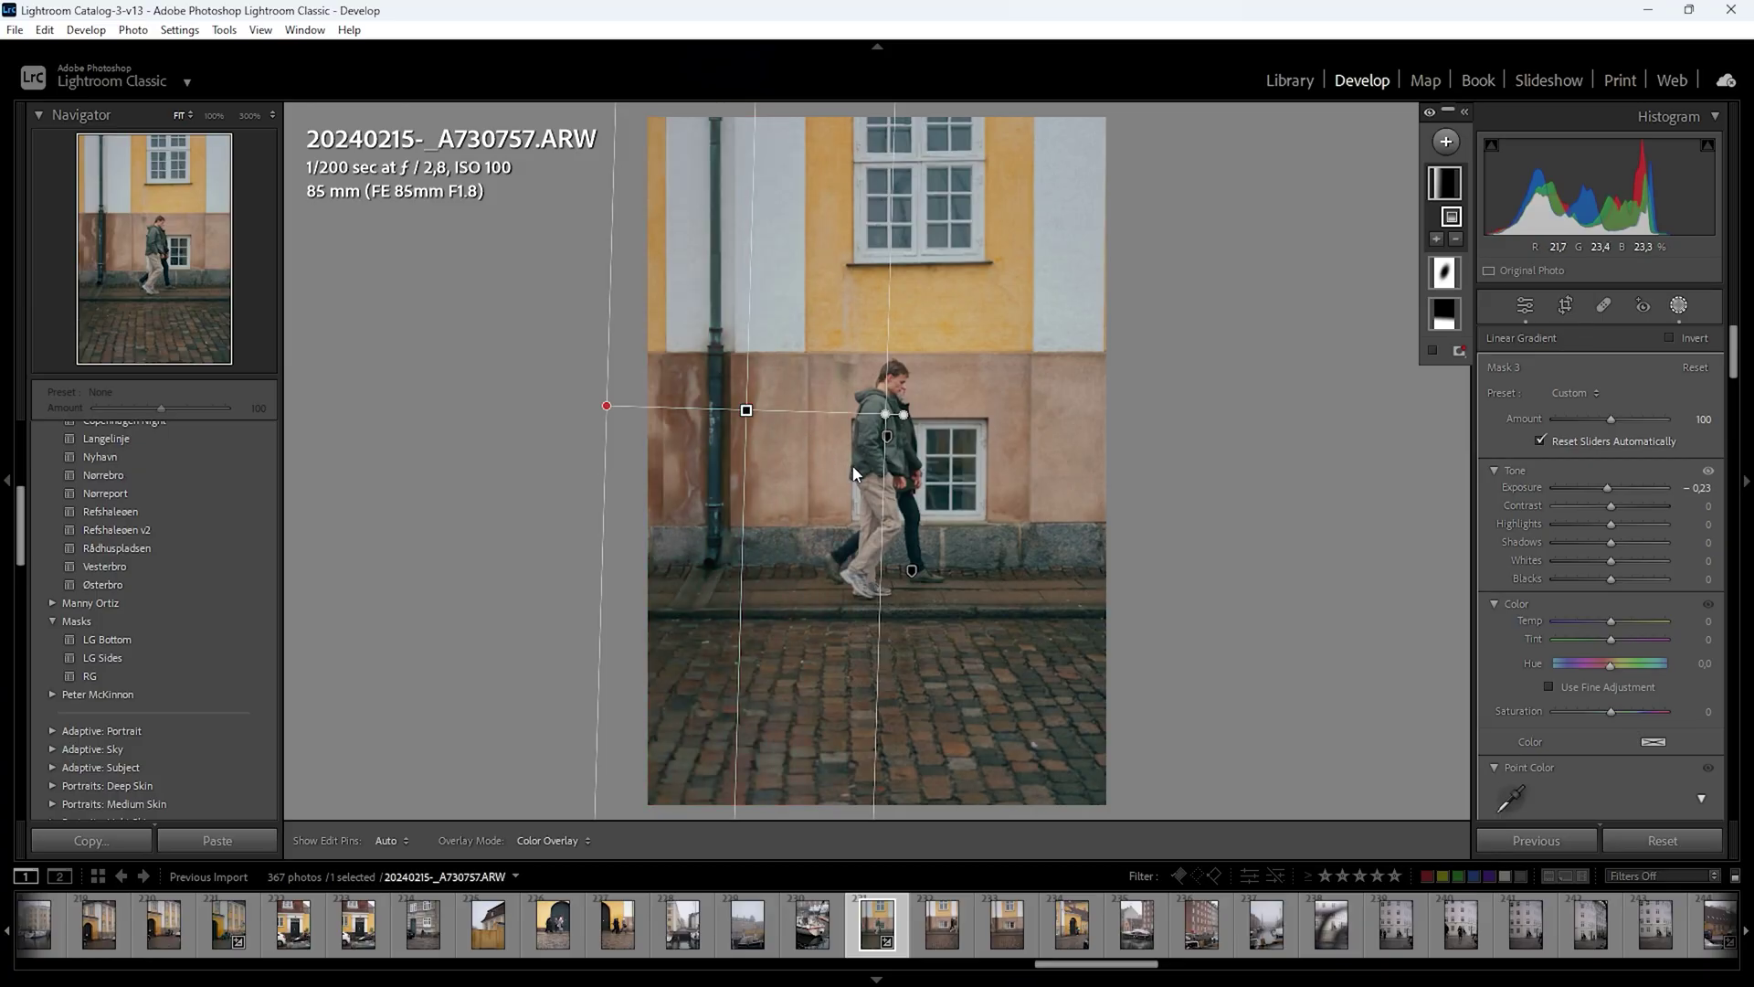
Draw a linear gradient in from the right edge, preview its mask overlay, then redo and undo
{"action": "left_click_drag", "start_coordinate": [1128, 435], "coordinate": [886, 436]}
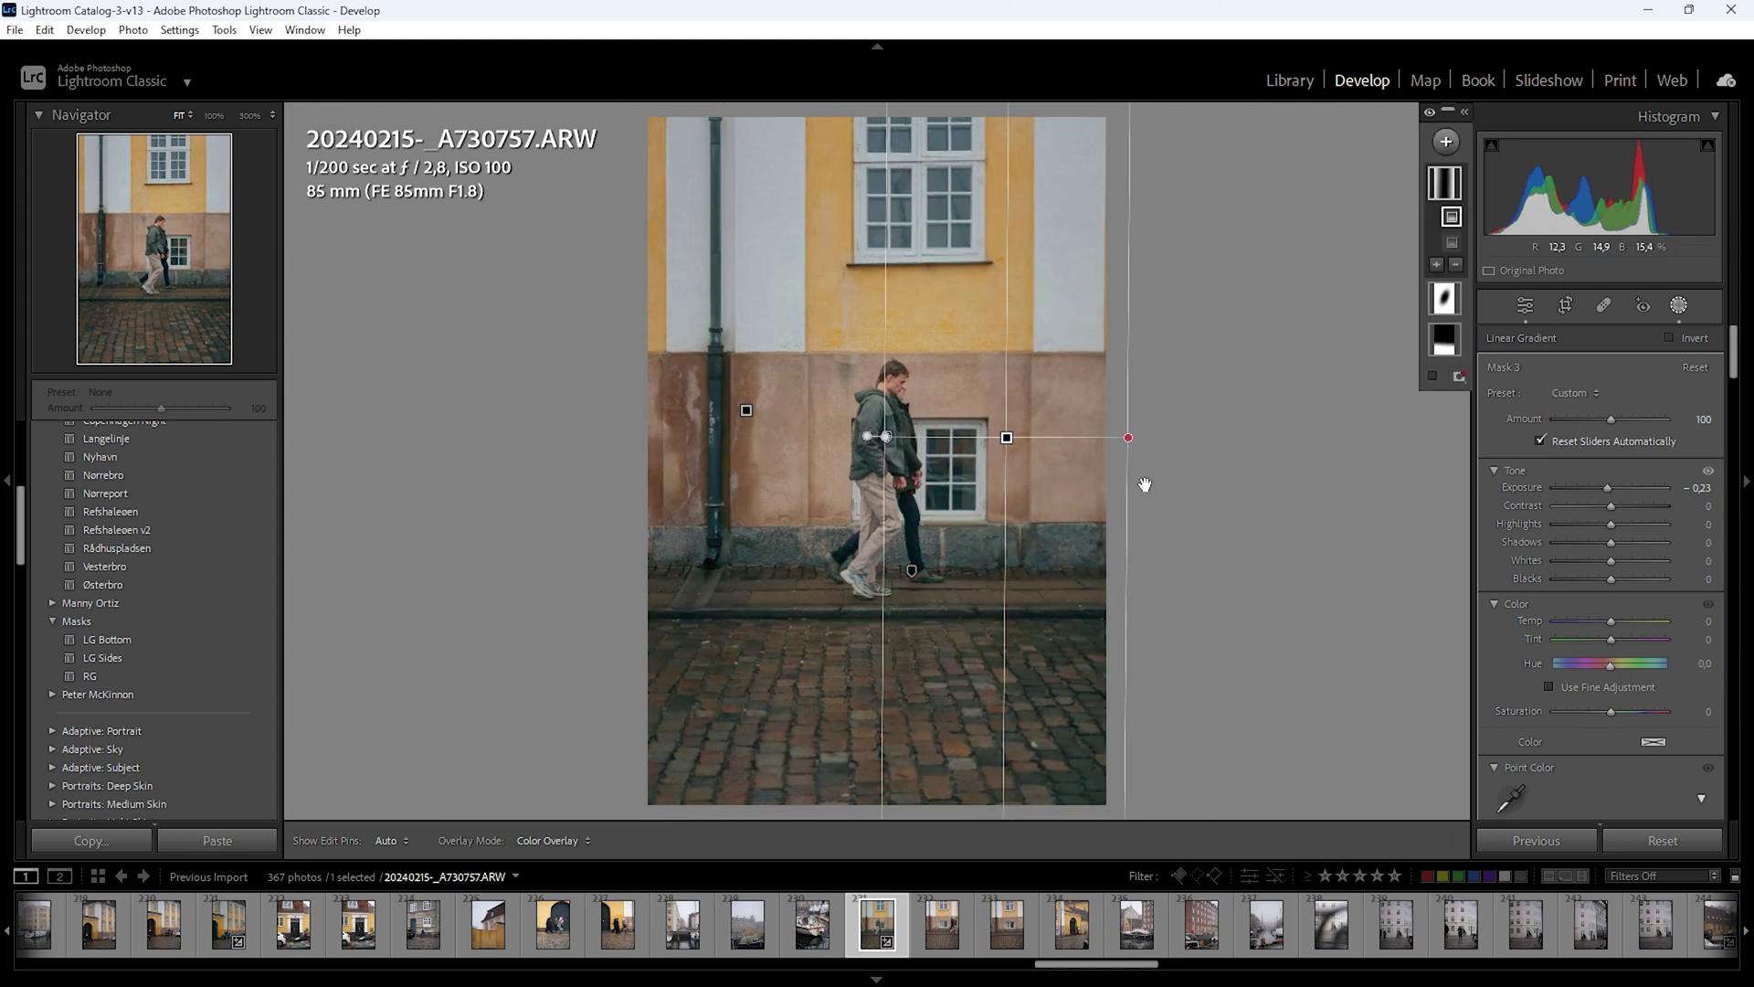
{"action": "key", "text": "alt"}
{"action": "key", "text": "alt+m"}
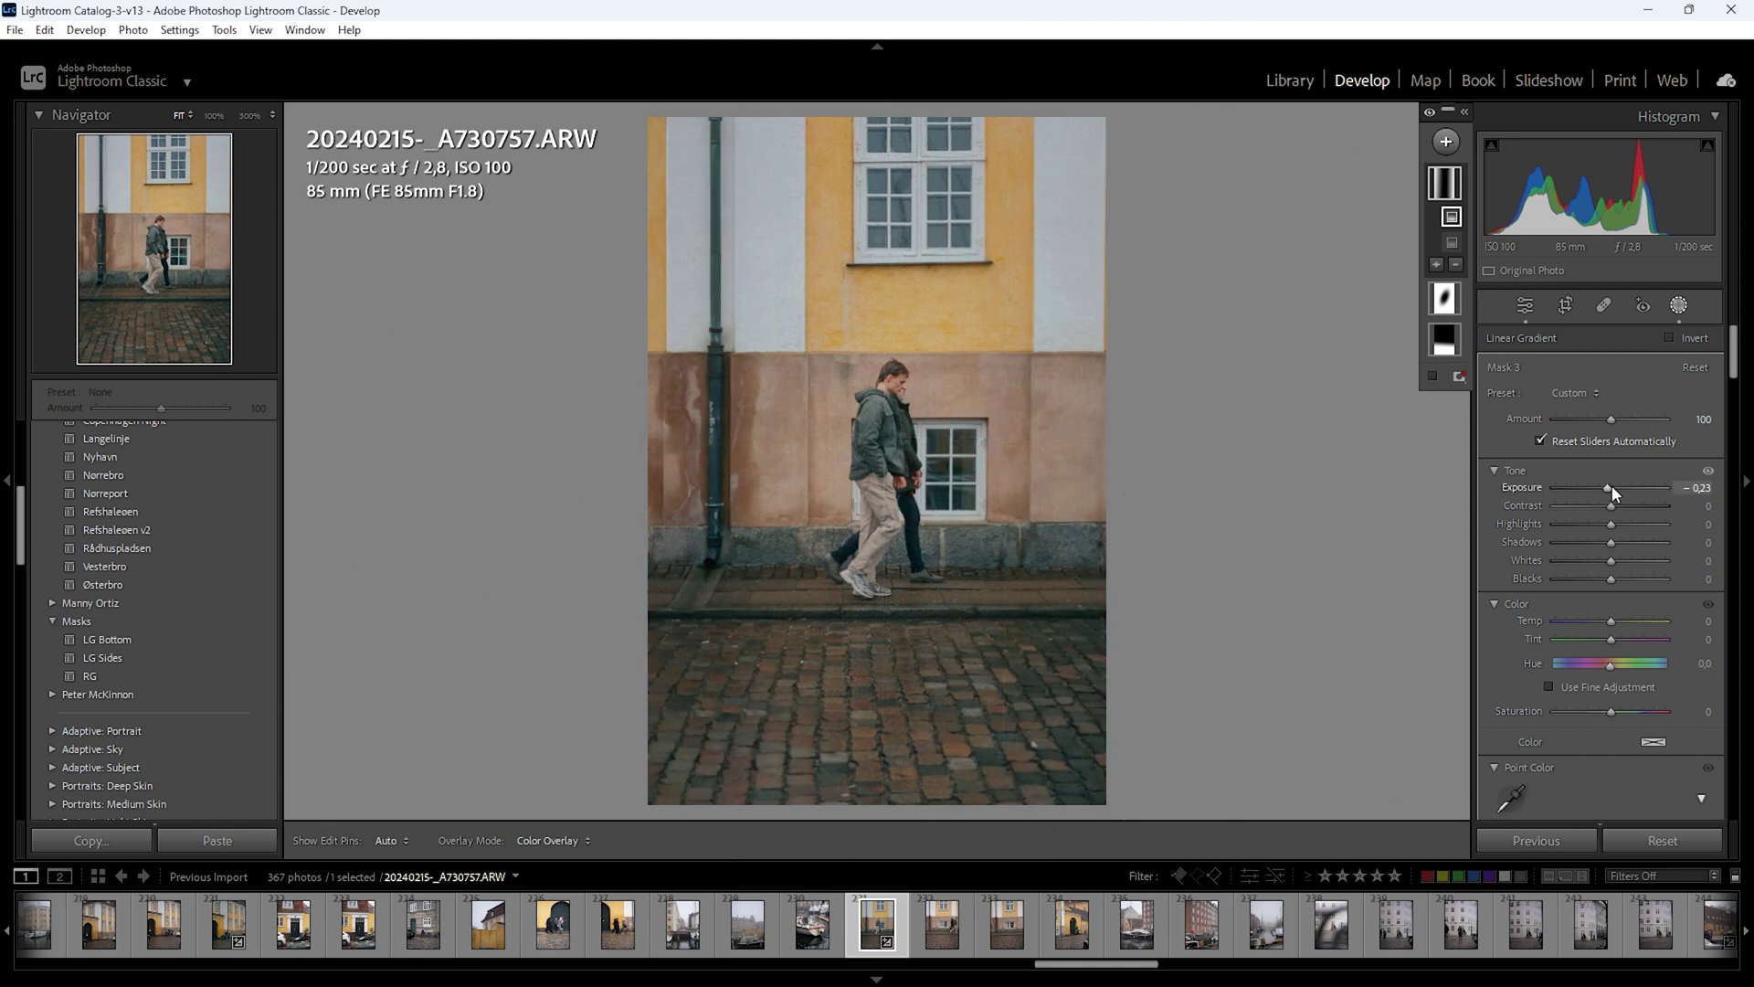
{"action": "key", "text": "ctrl+shift+z"}
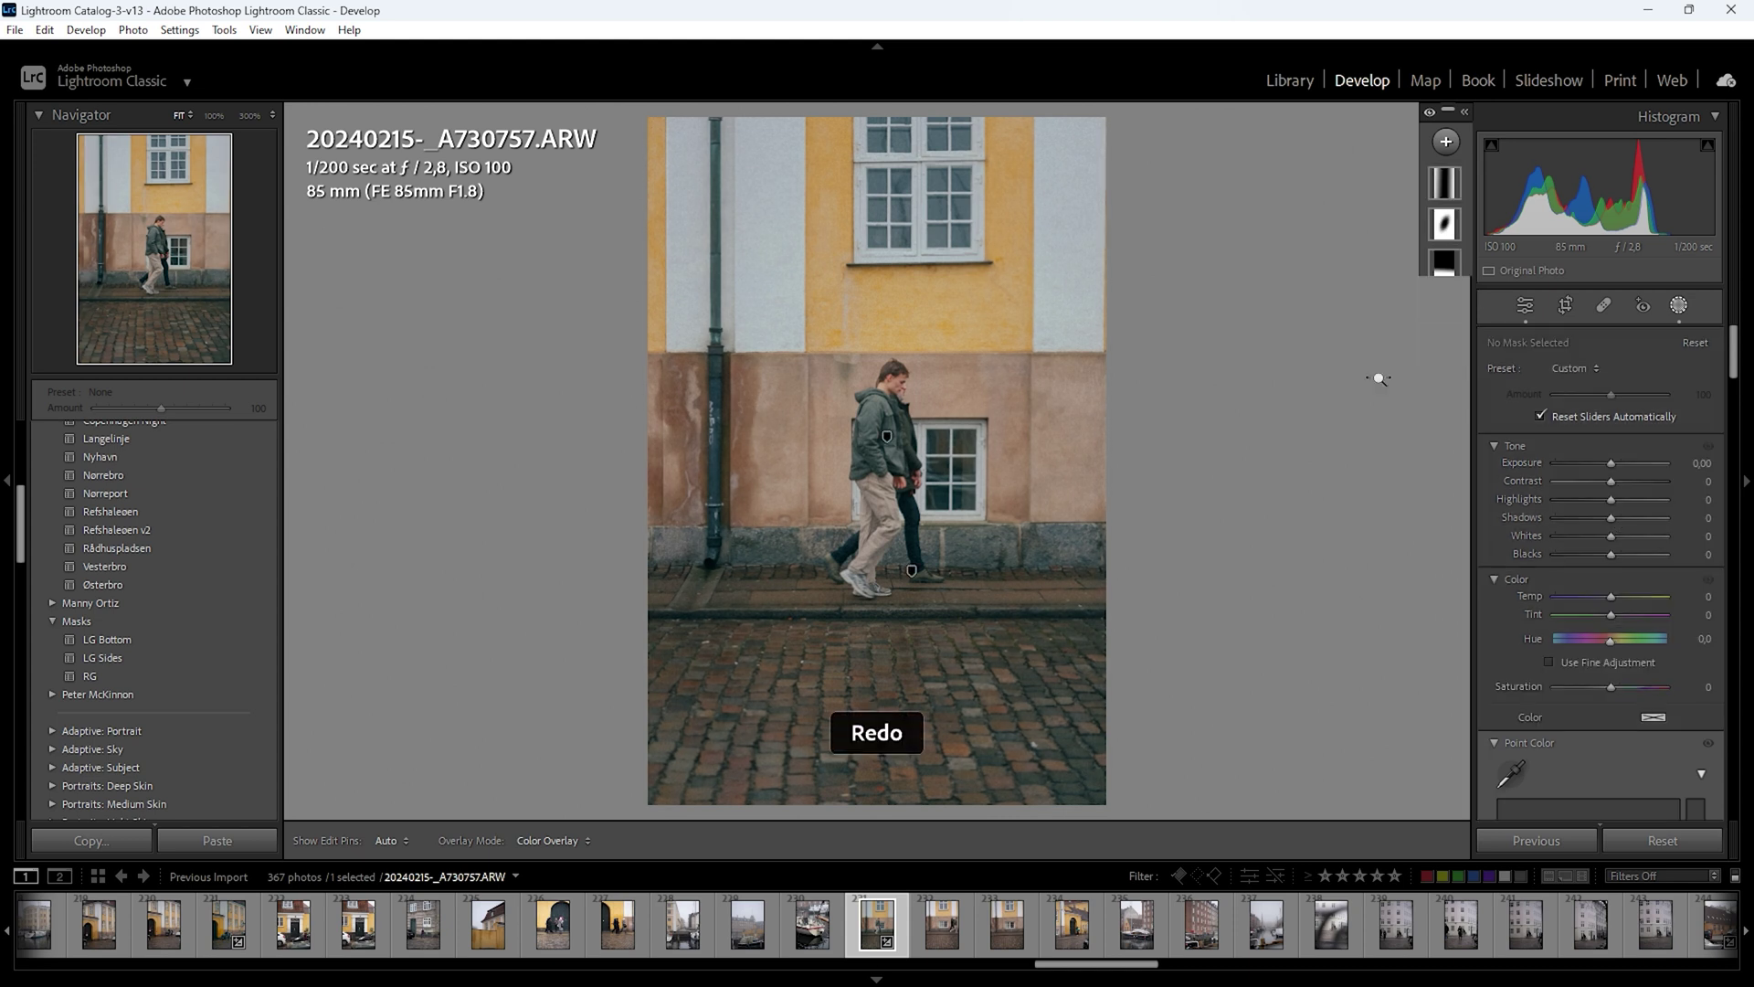
{"action": "key", "text": "ctrl+z"}
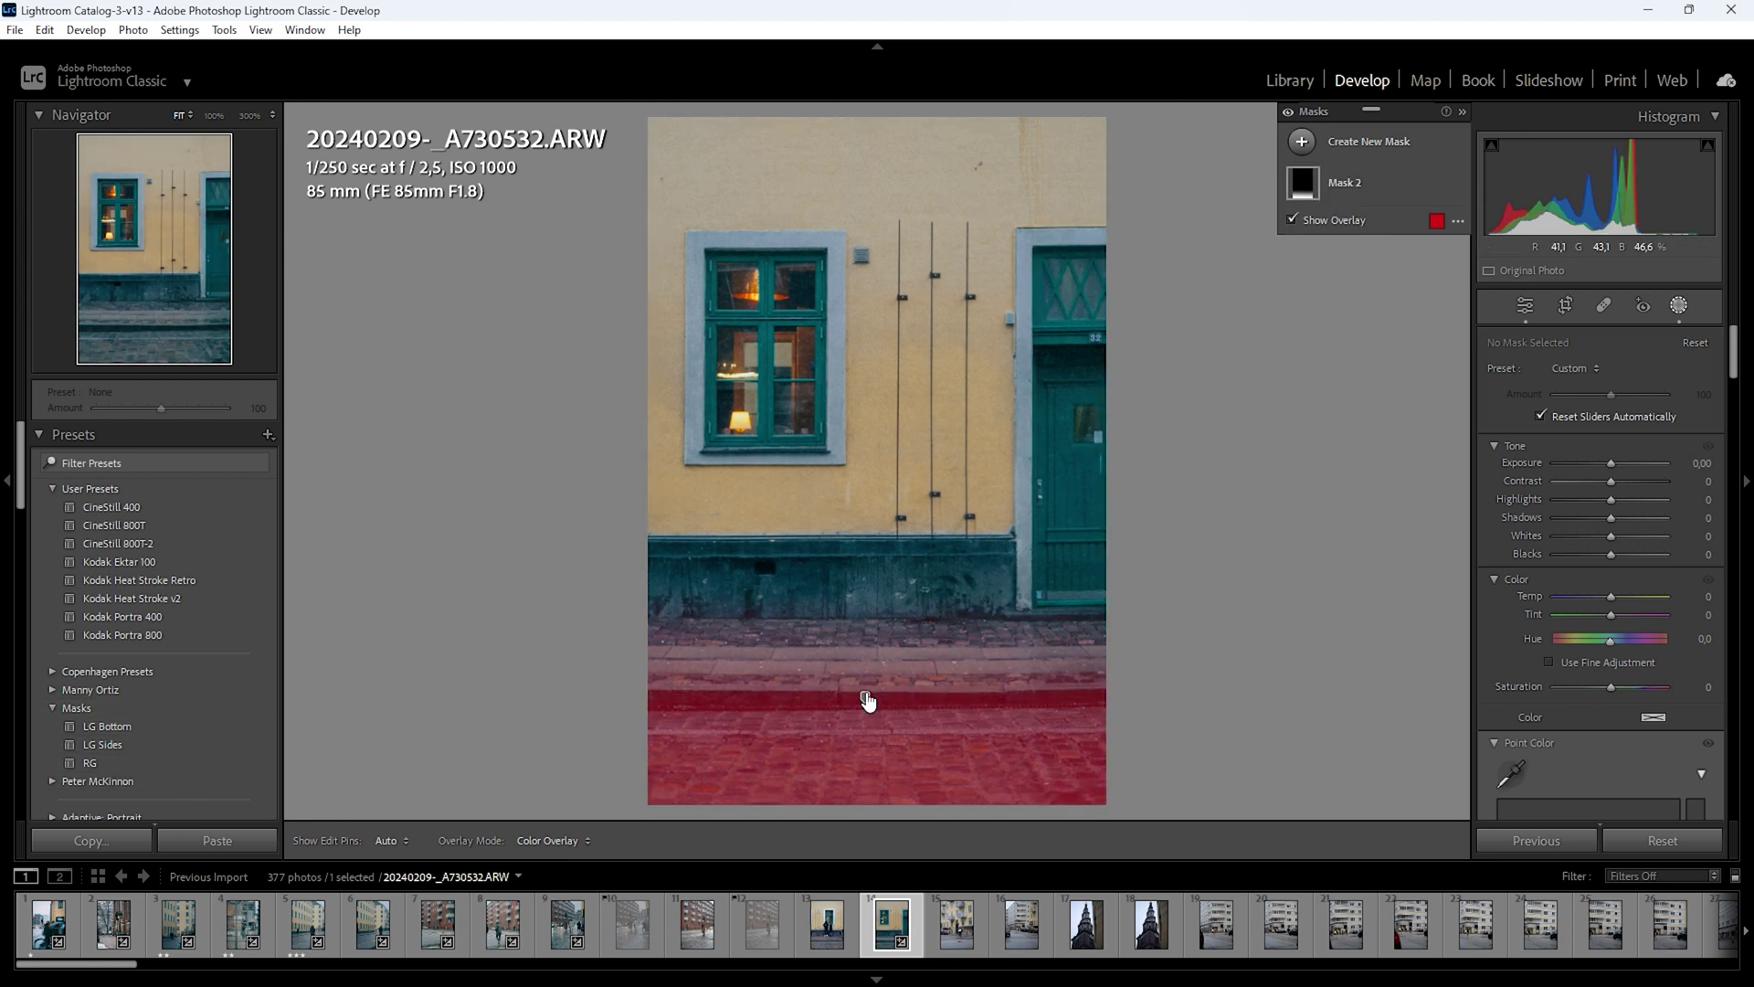
Save only Mask 2's masking settings as the develop preset MASK DARKEN BOTTOM, then apply it
{"action": "left_click", "coordinate": [870, 675]}
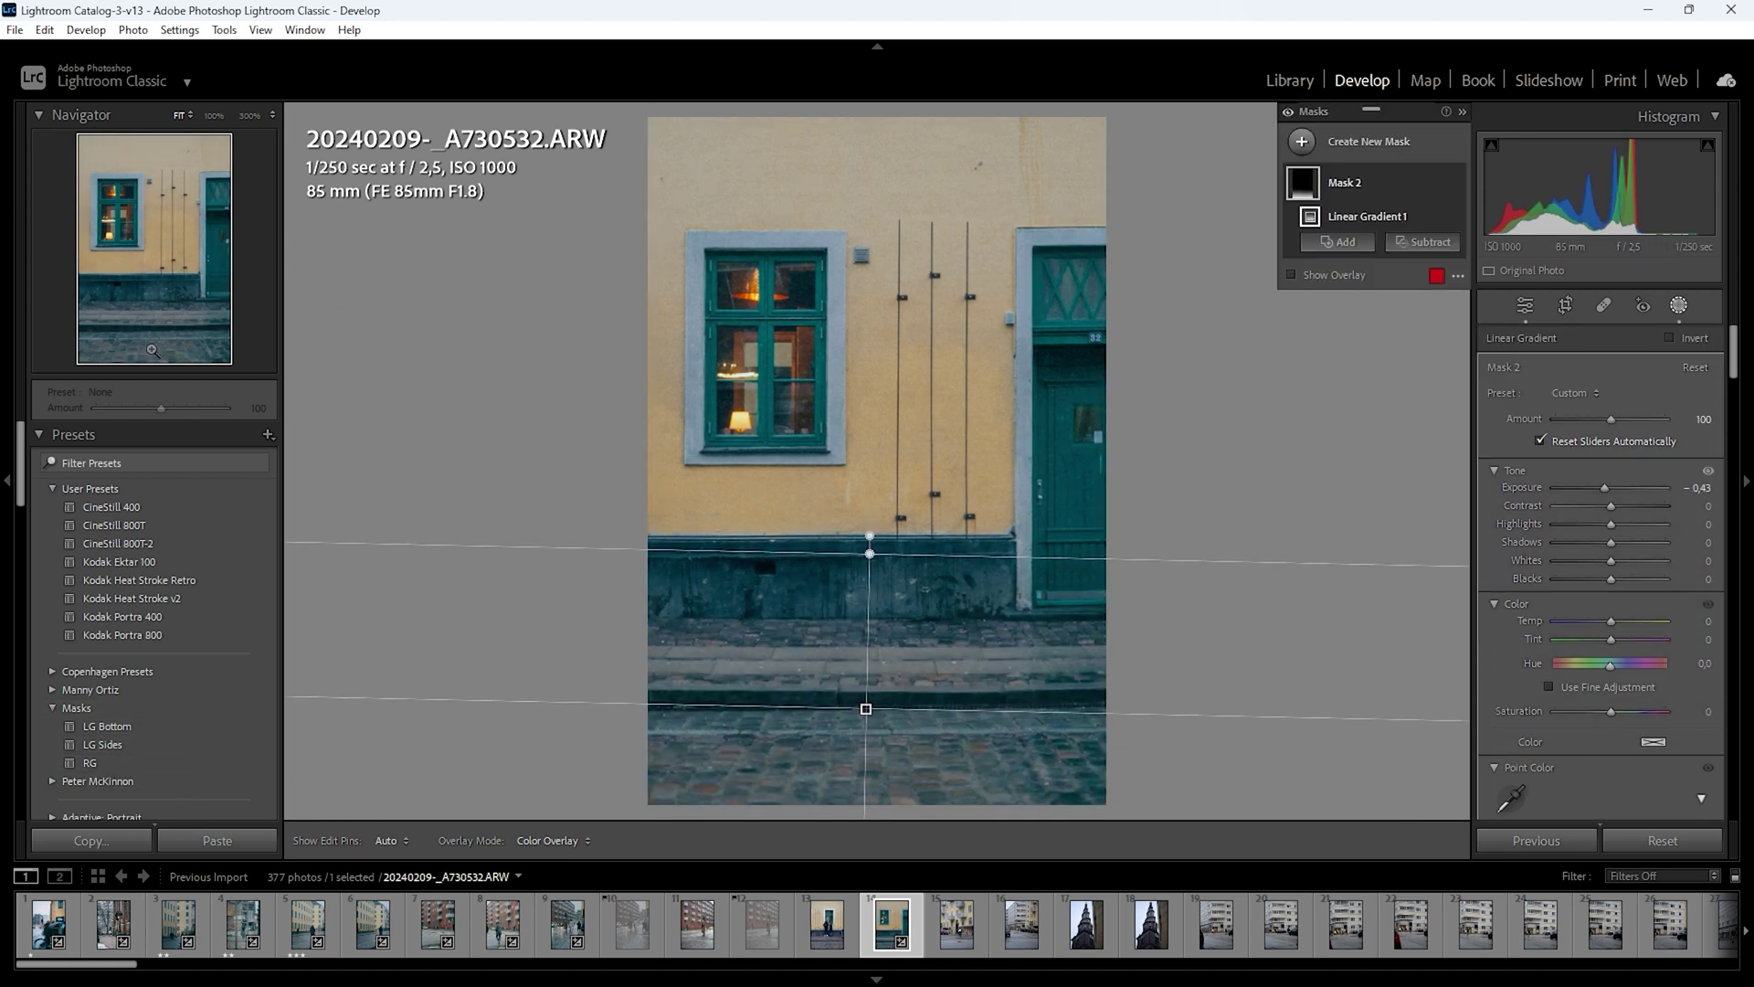
{"action": "left_click", "coordinate": [269, 435]}
{"action": "left_click", "coordinate": [309, 455]}
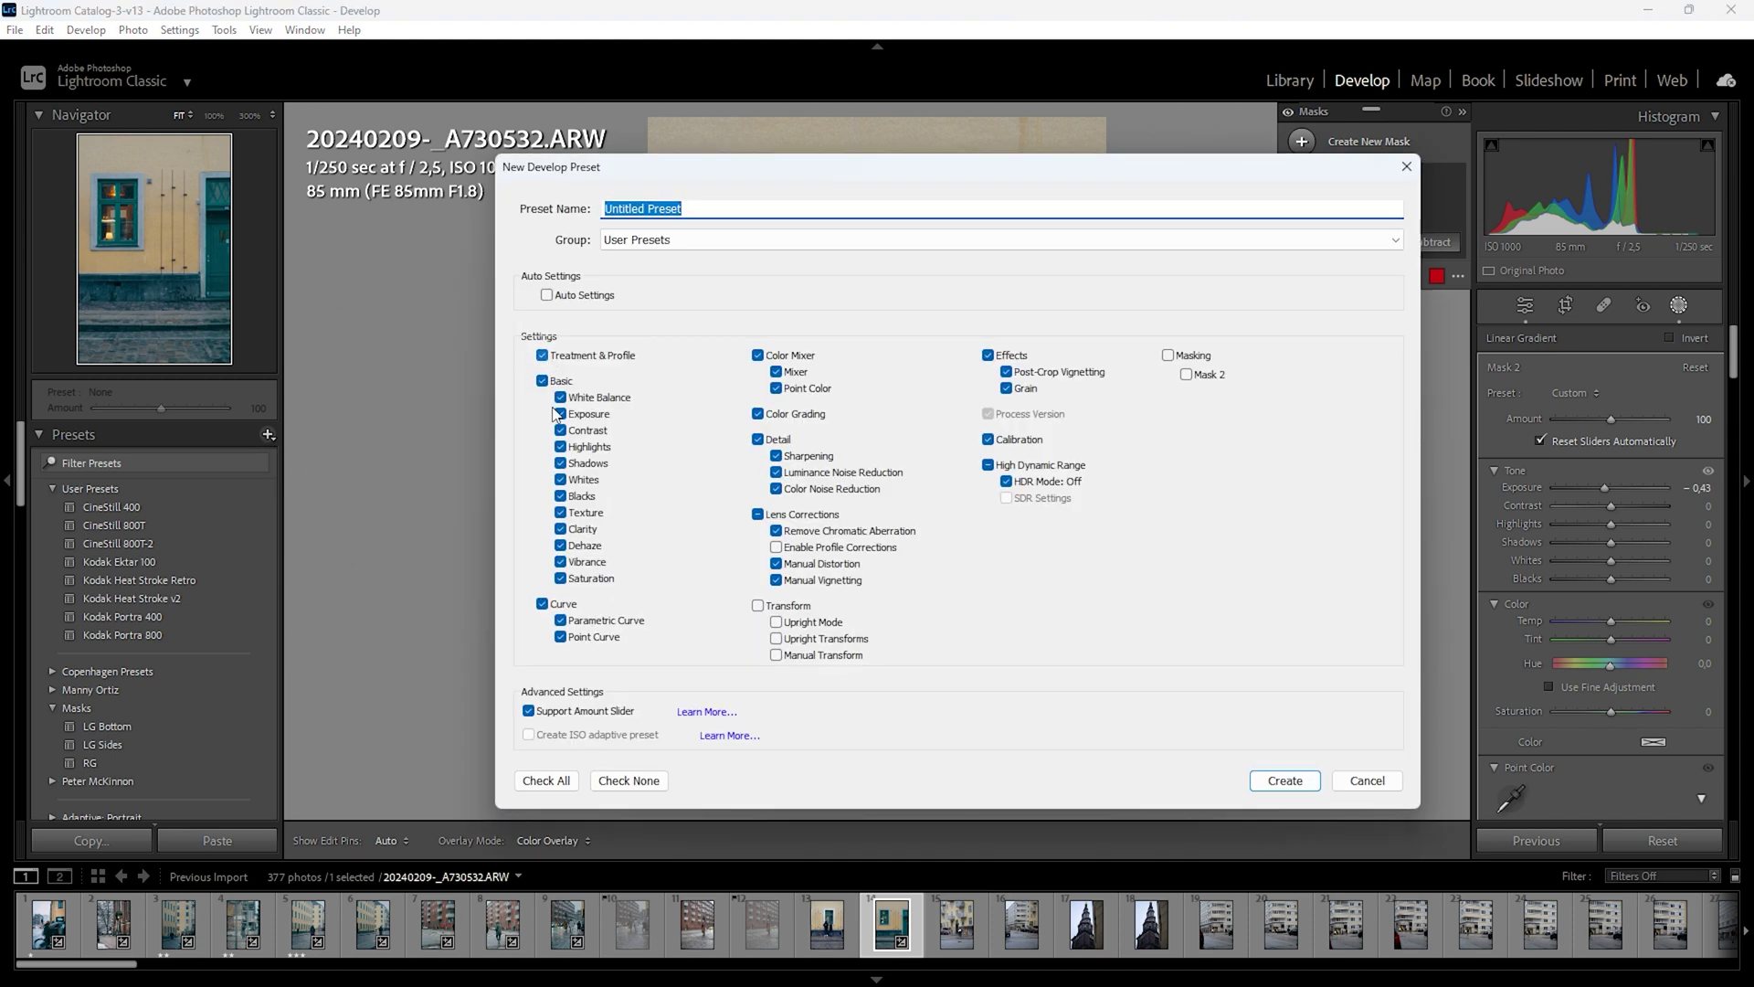
{"action": "left_click", "coordinate": [629, 783]}
{"action": "left_click", "coordinate": [1168, 355]}
{"action": "left_click", "coordinate": [697, 207]}
{"action": "type", "text": "MASK DARKEN BOTTOM"}
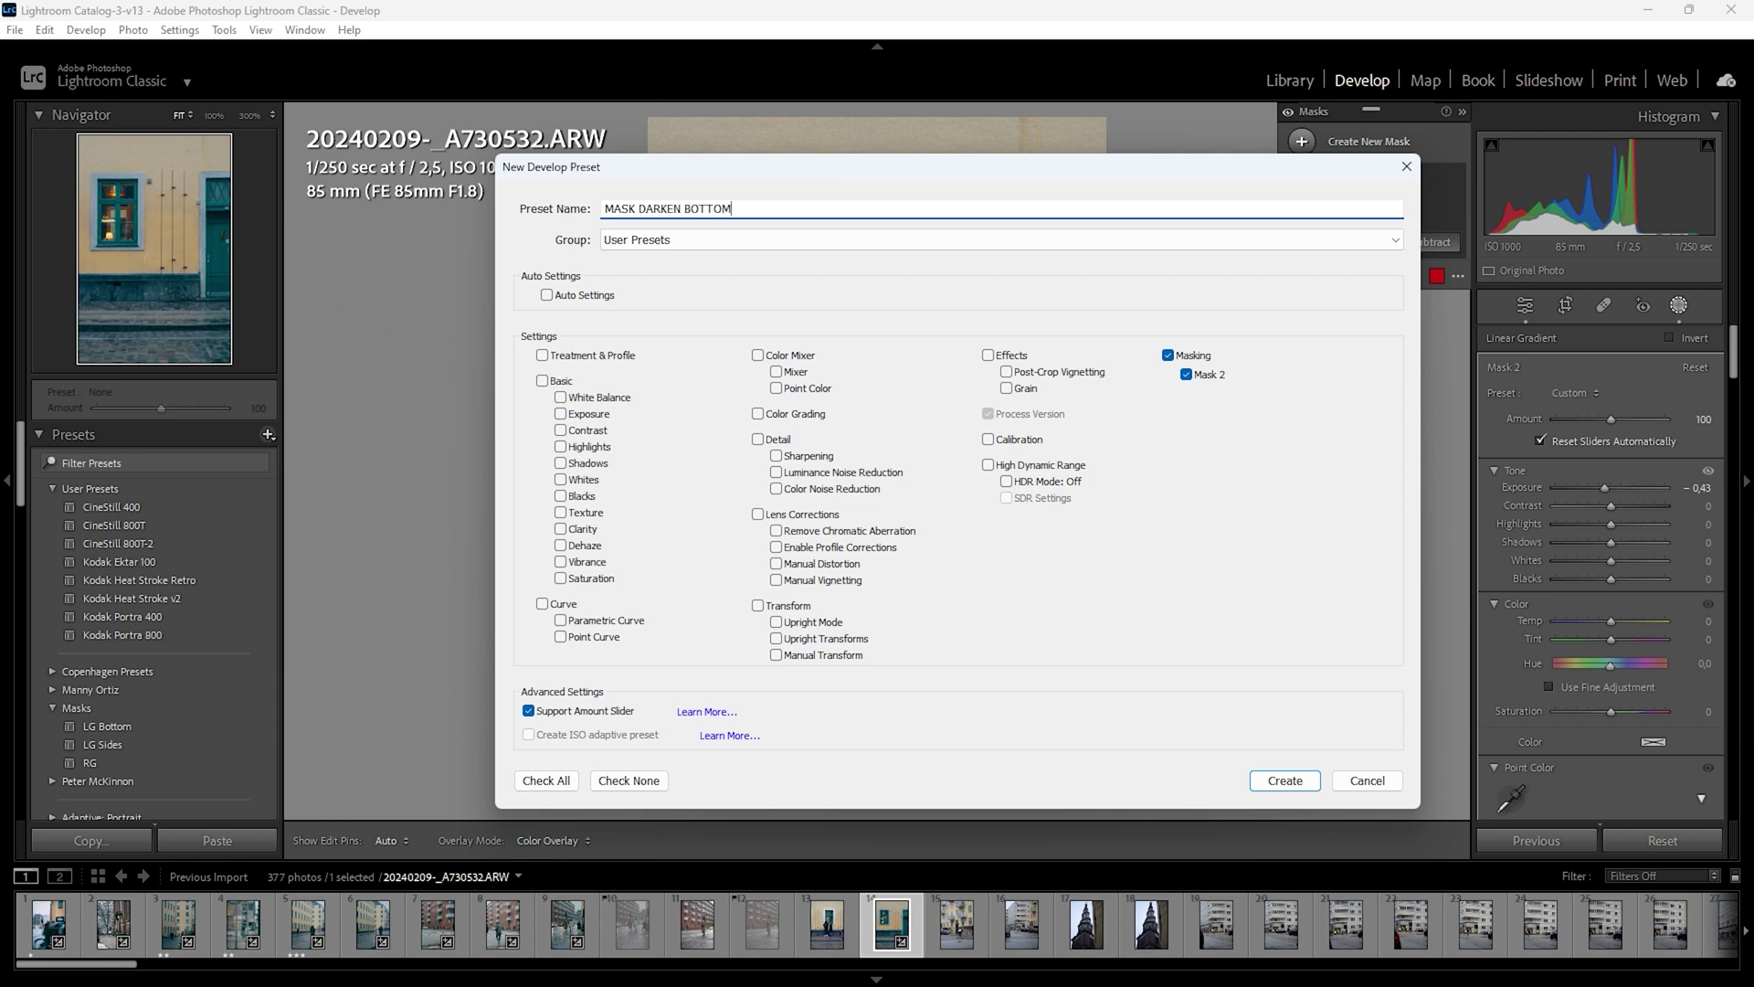
{"action": "key", "text": "Return"}
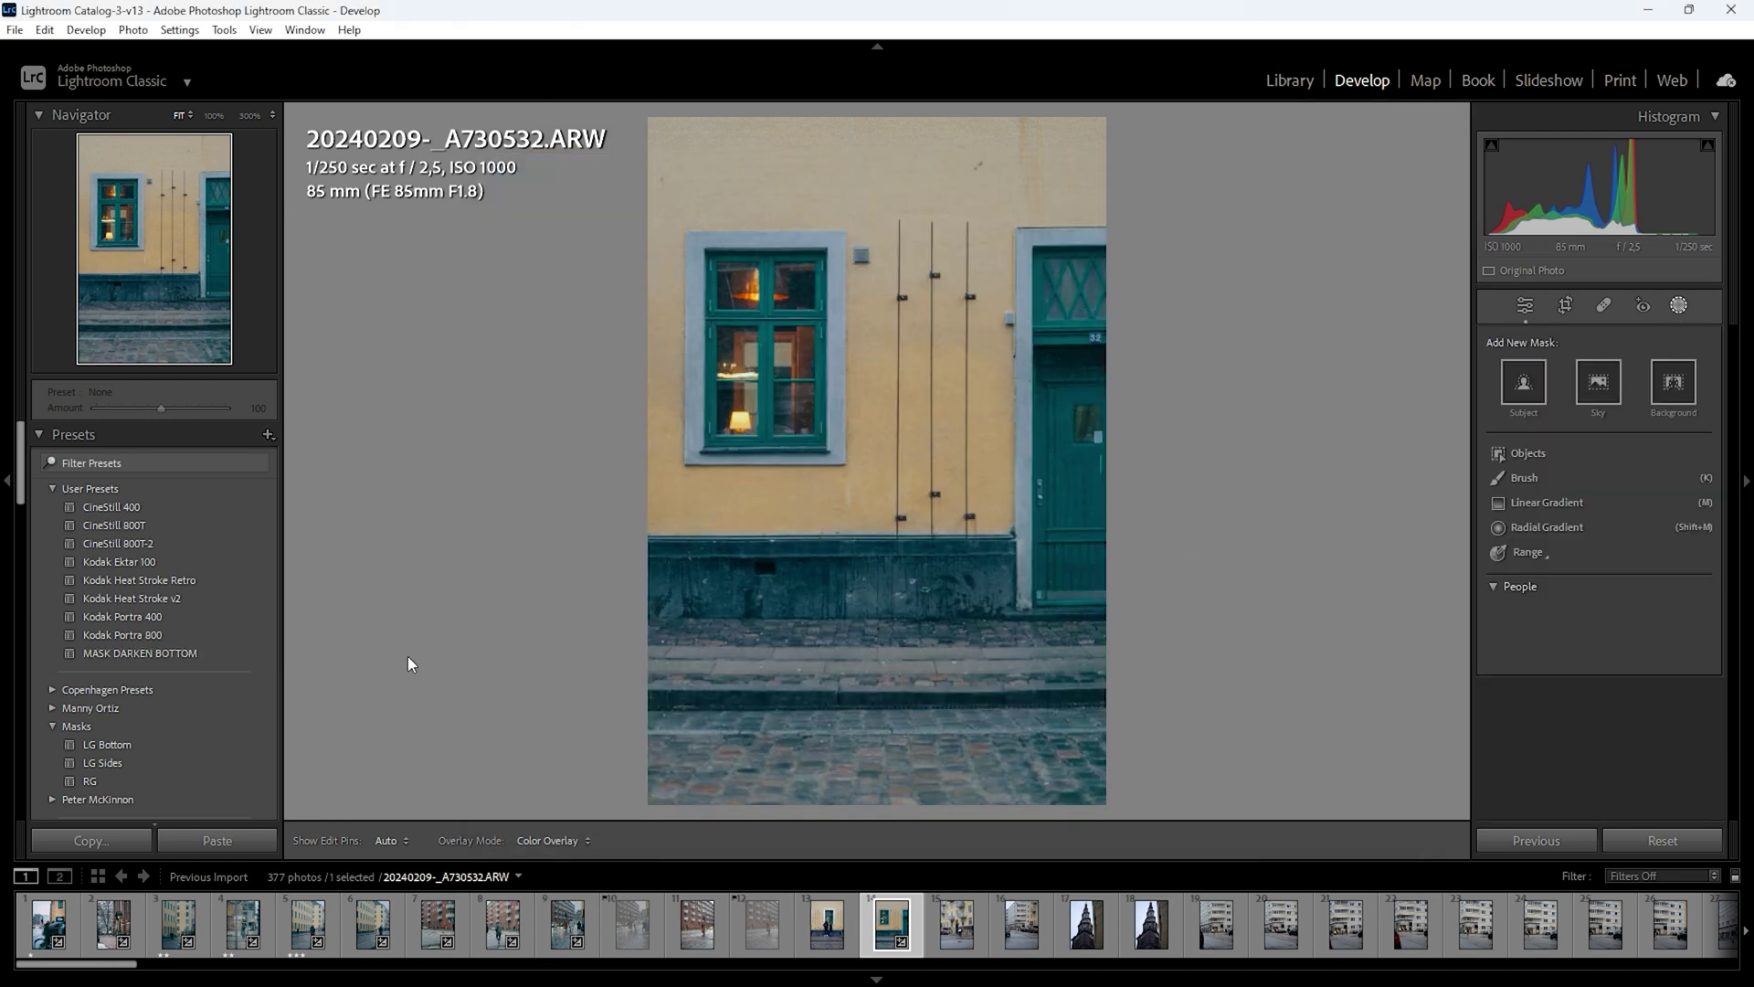
{"action": "left_click", "coordinate": [227, 657]}
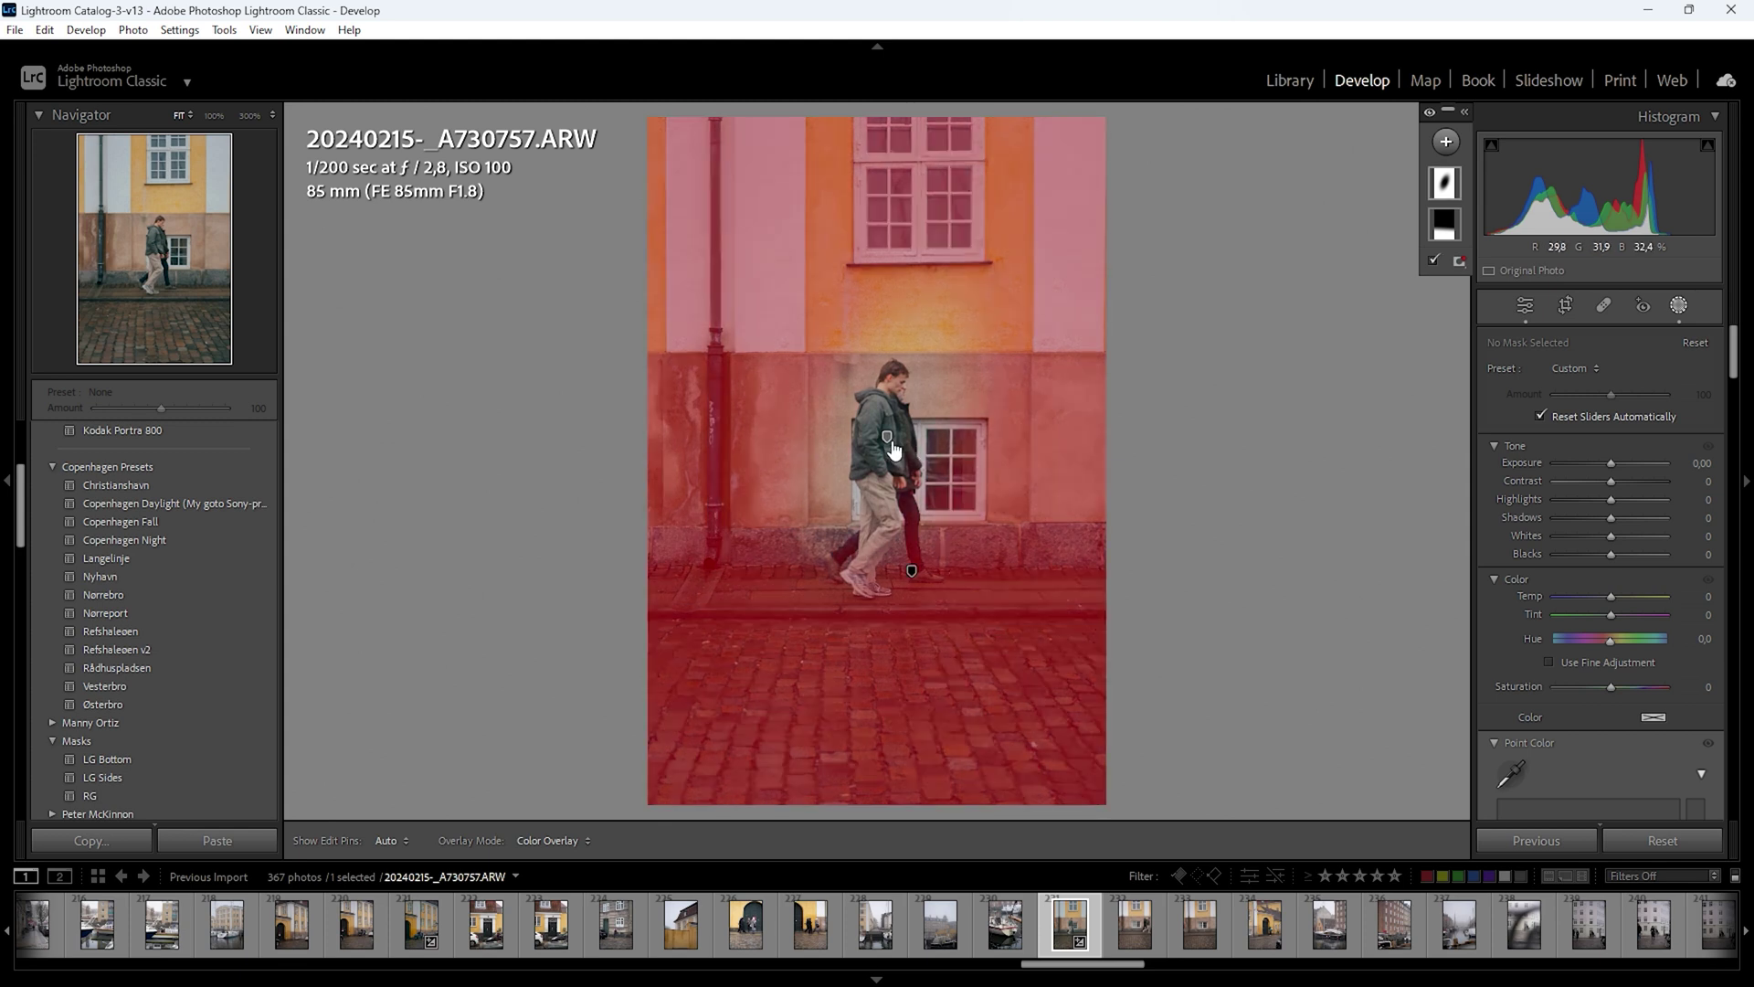
Select the radial and bottom linear masks while toggling overlay colours, then brush over the person's head
{"action": "left_click", "coordinate": [887, 439]}
{"action": "key", "text": "o"}
{"action": "key", "text": "o"}
{"action": "key", "text": "o"}
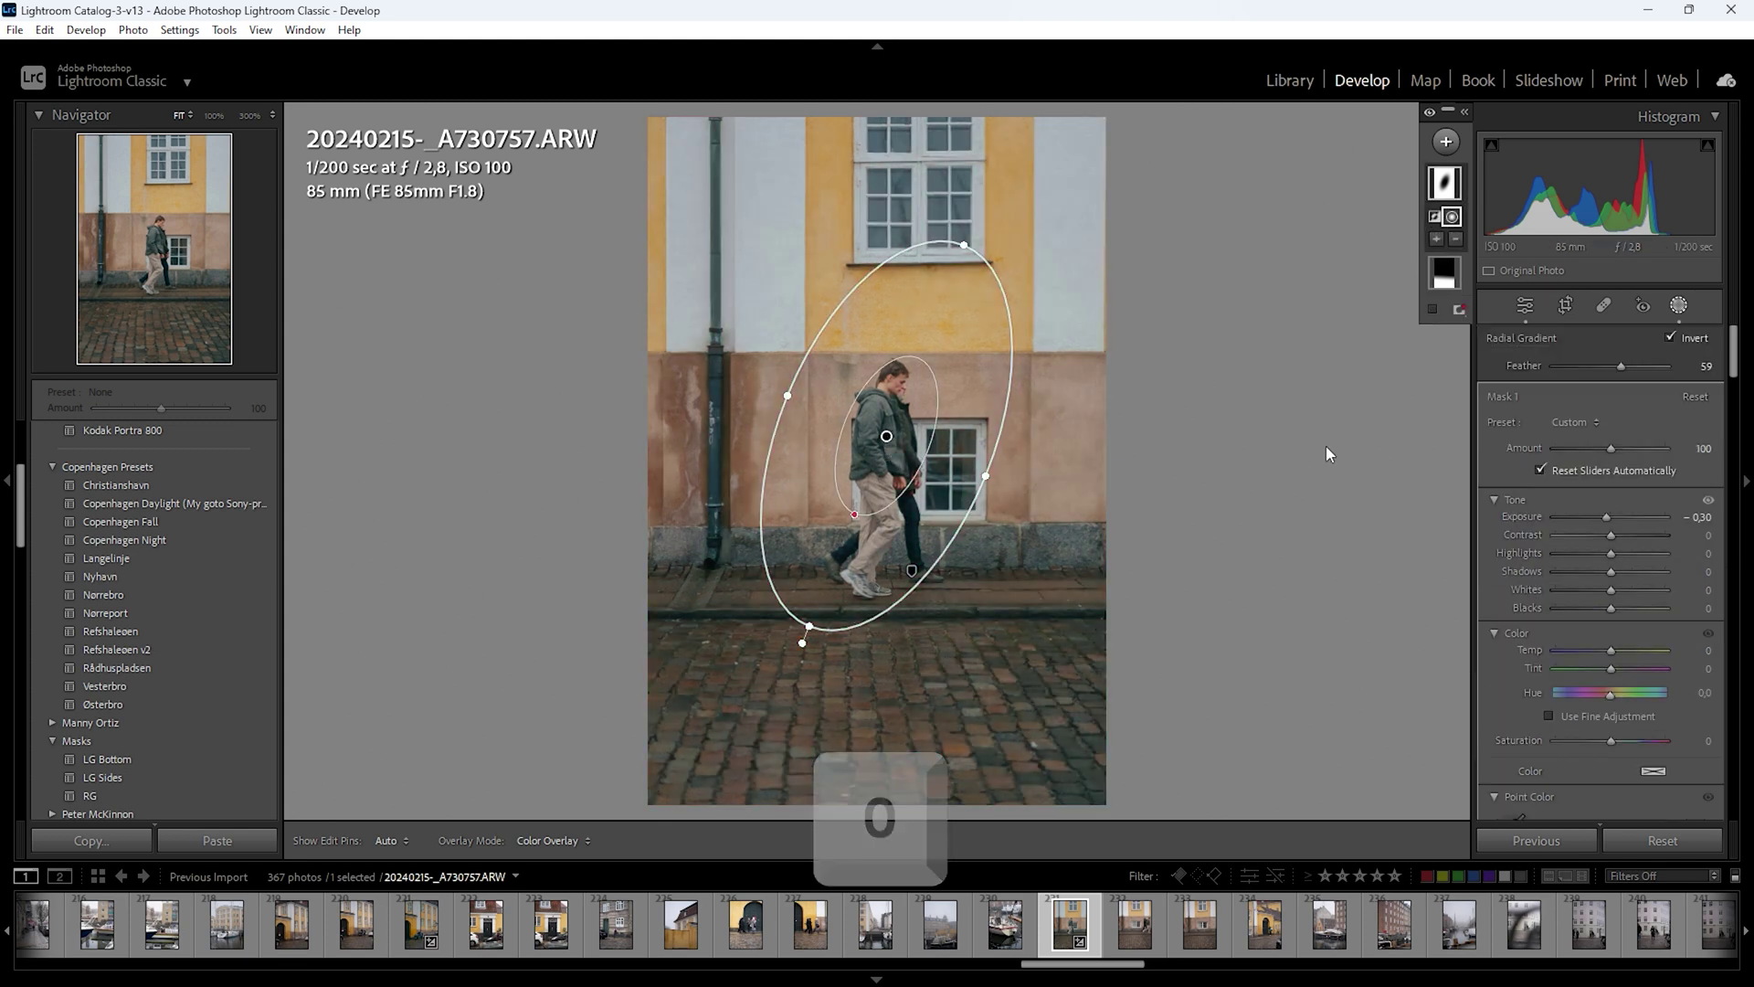
{"action": "left_click", "coordinate": [911, 571]}
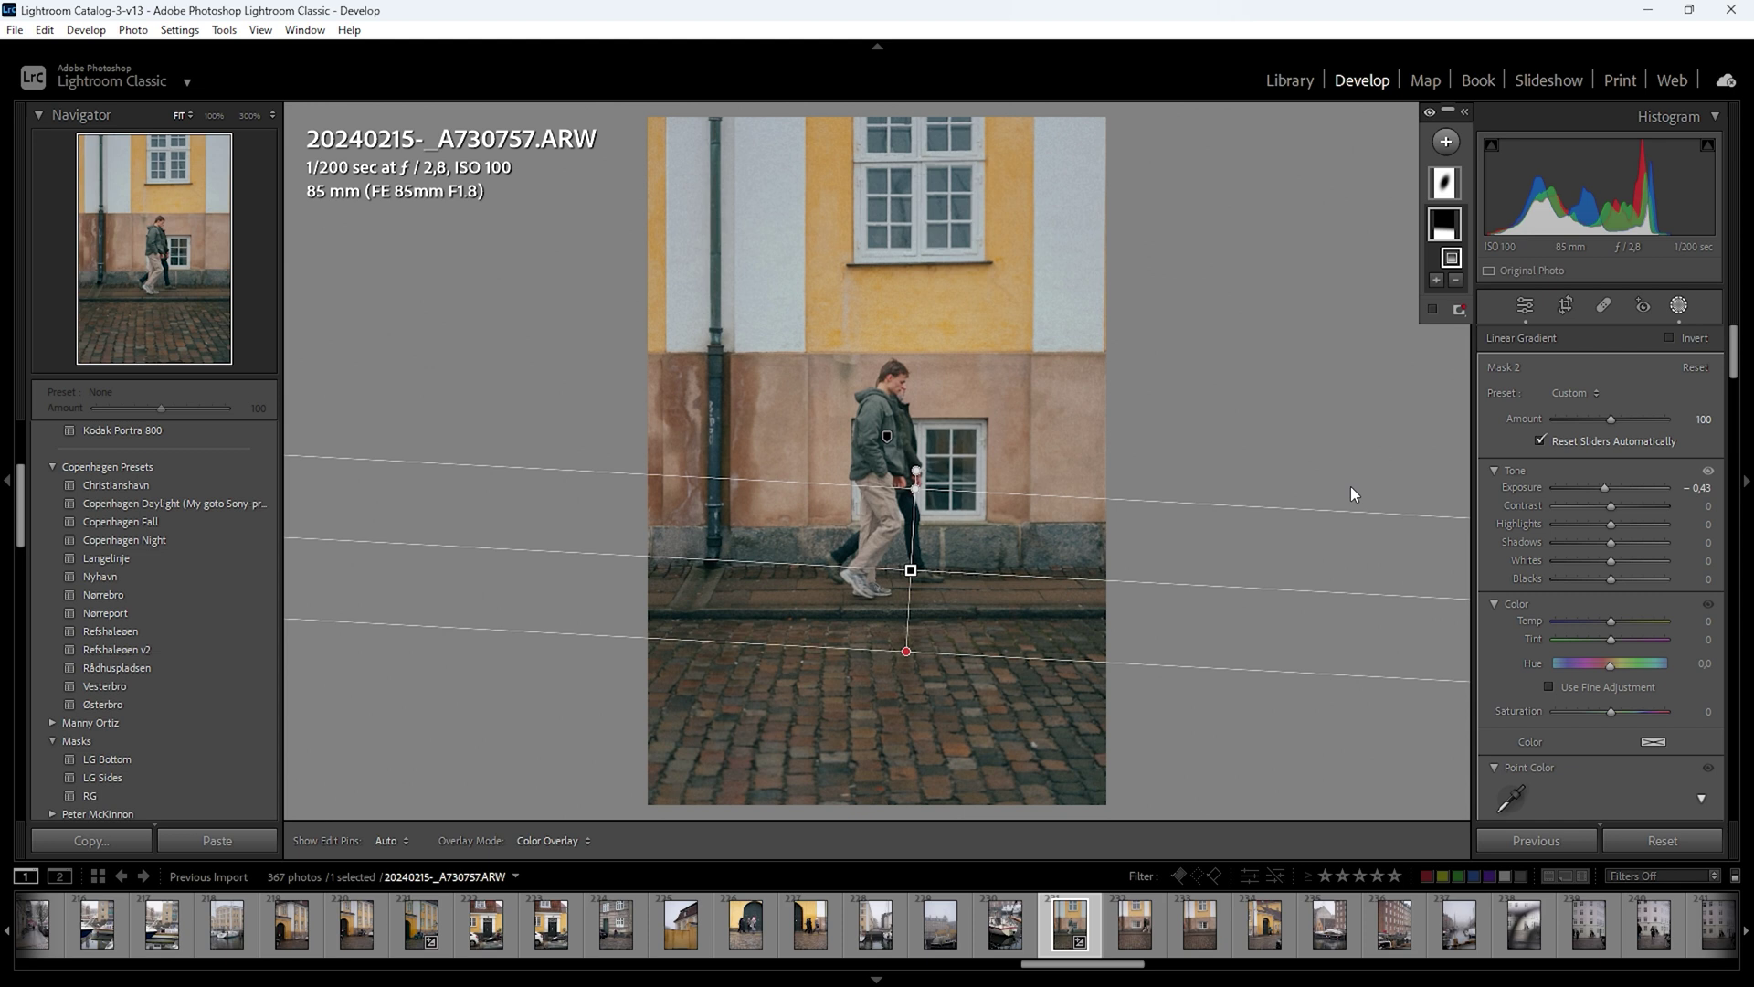
{"action": "key", "text": "shift+o"}
{"action": "key", "text": "shift+o"}
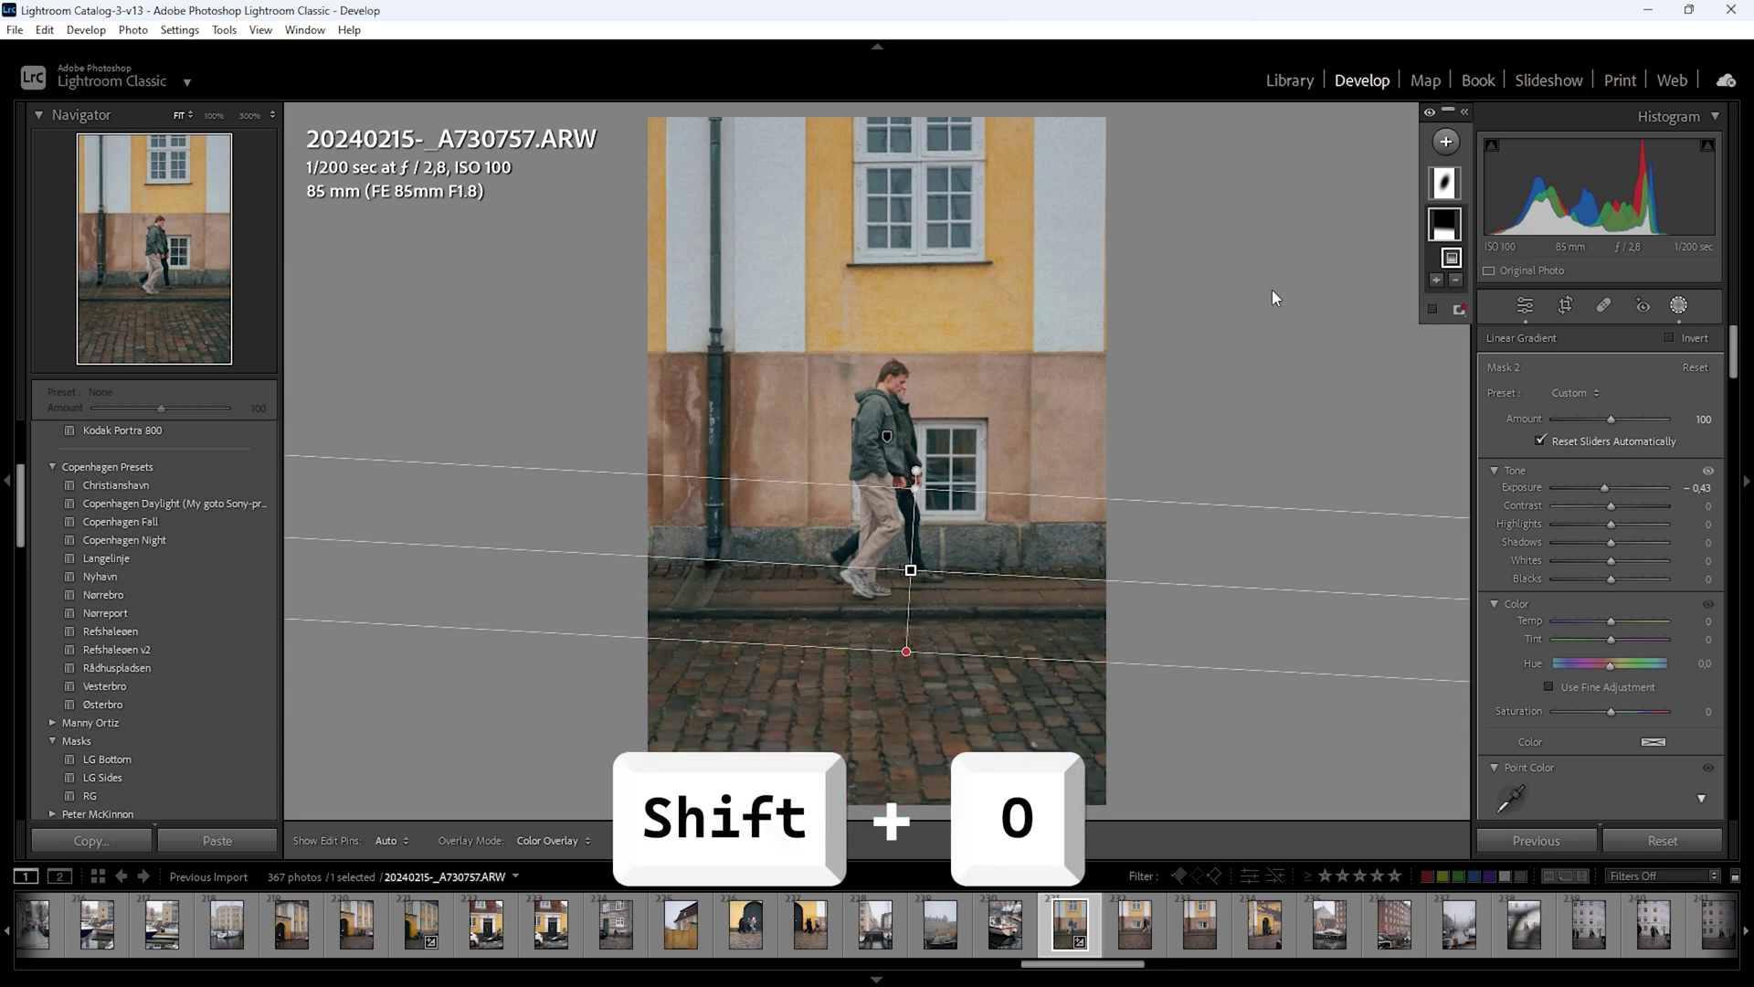
{"action": "key", "text": "shift+o"}
{"action": "key", "text": "shift+o"}
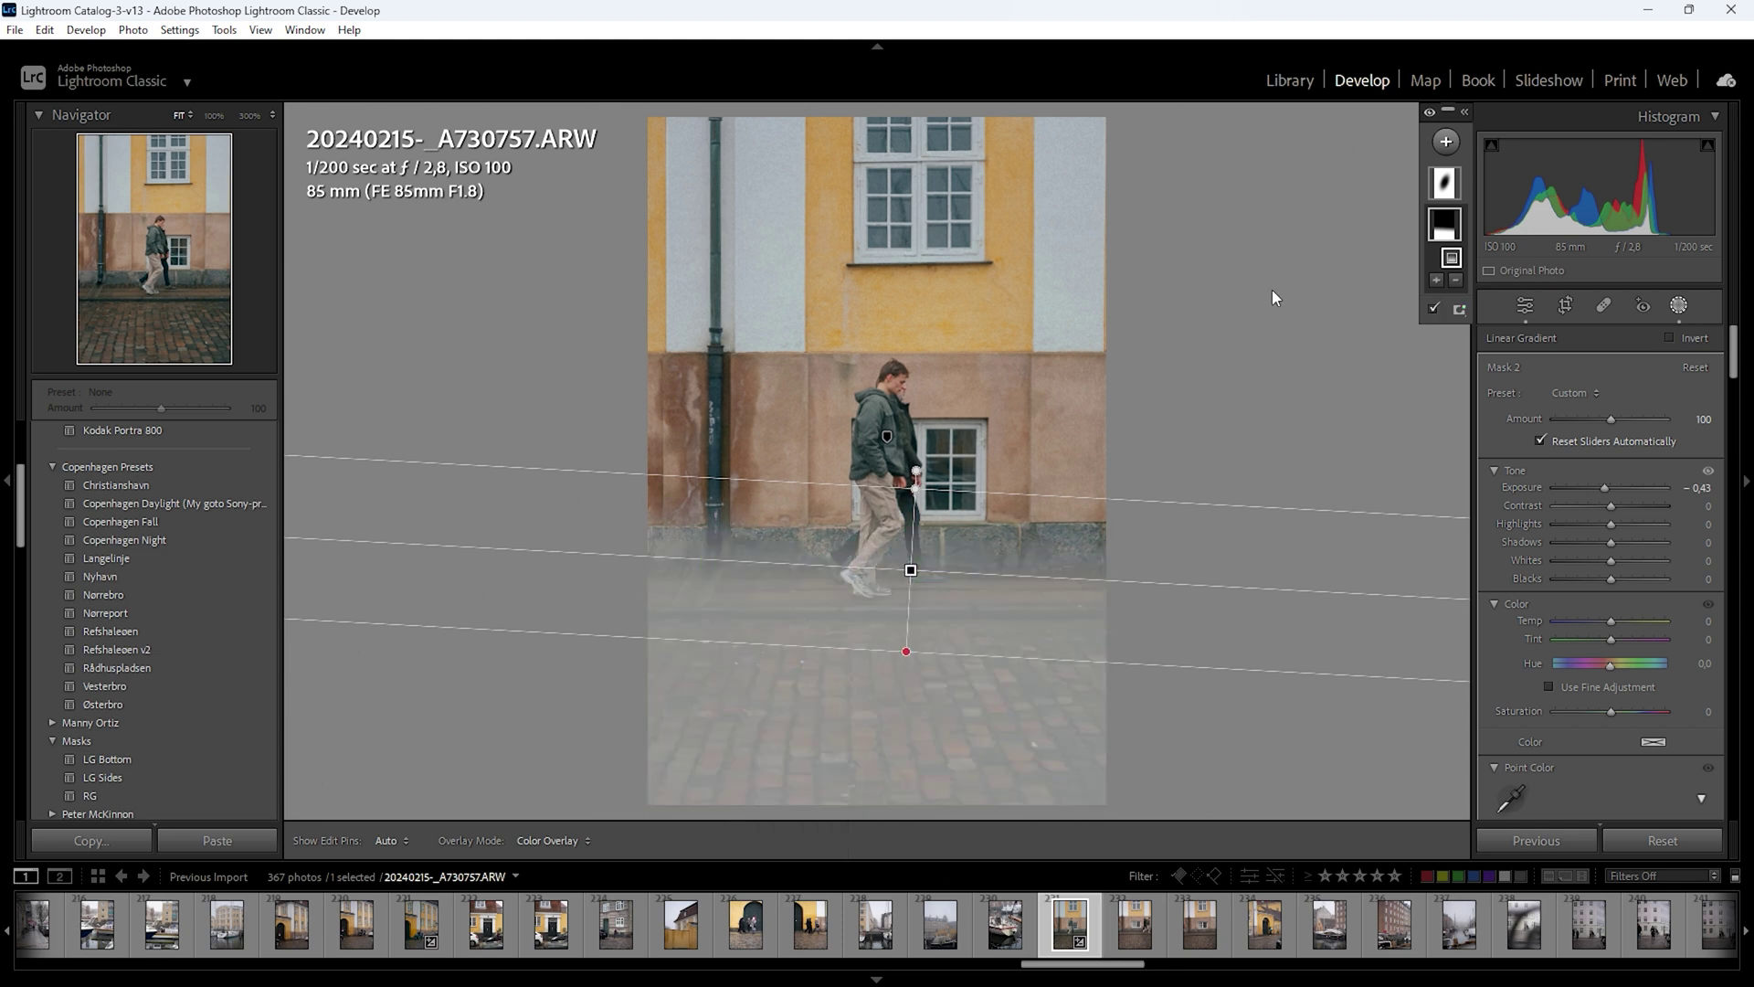
{"action": "key", "text": "shift+o"}
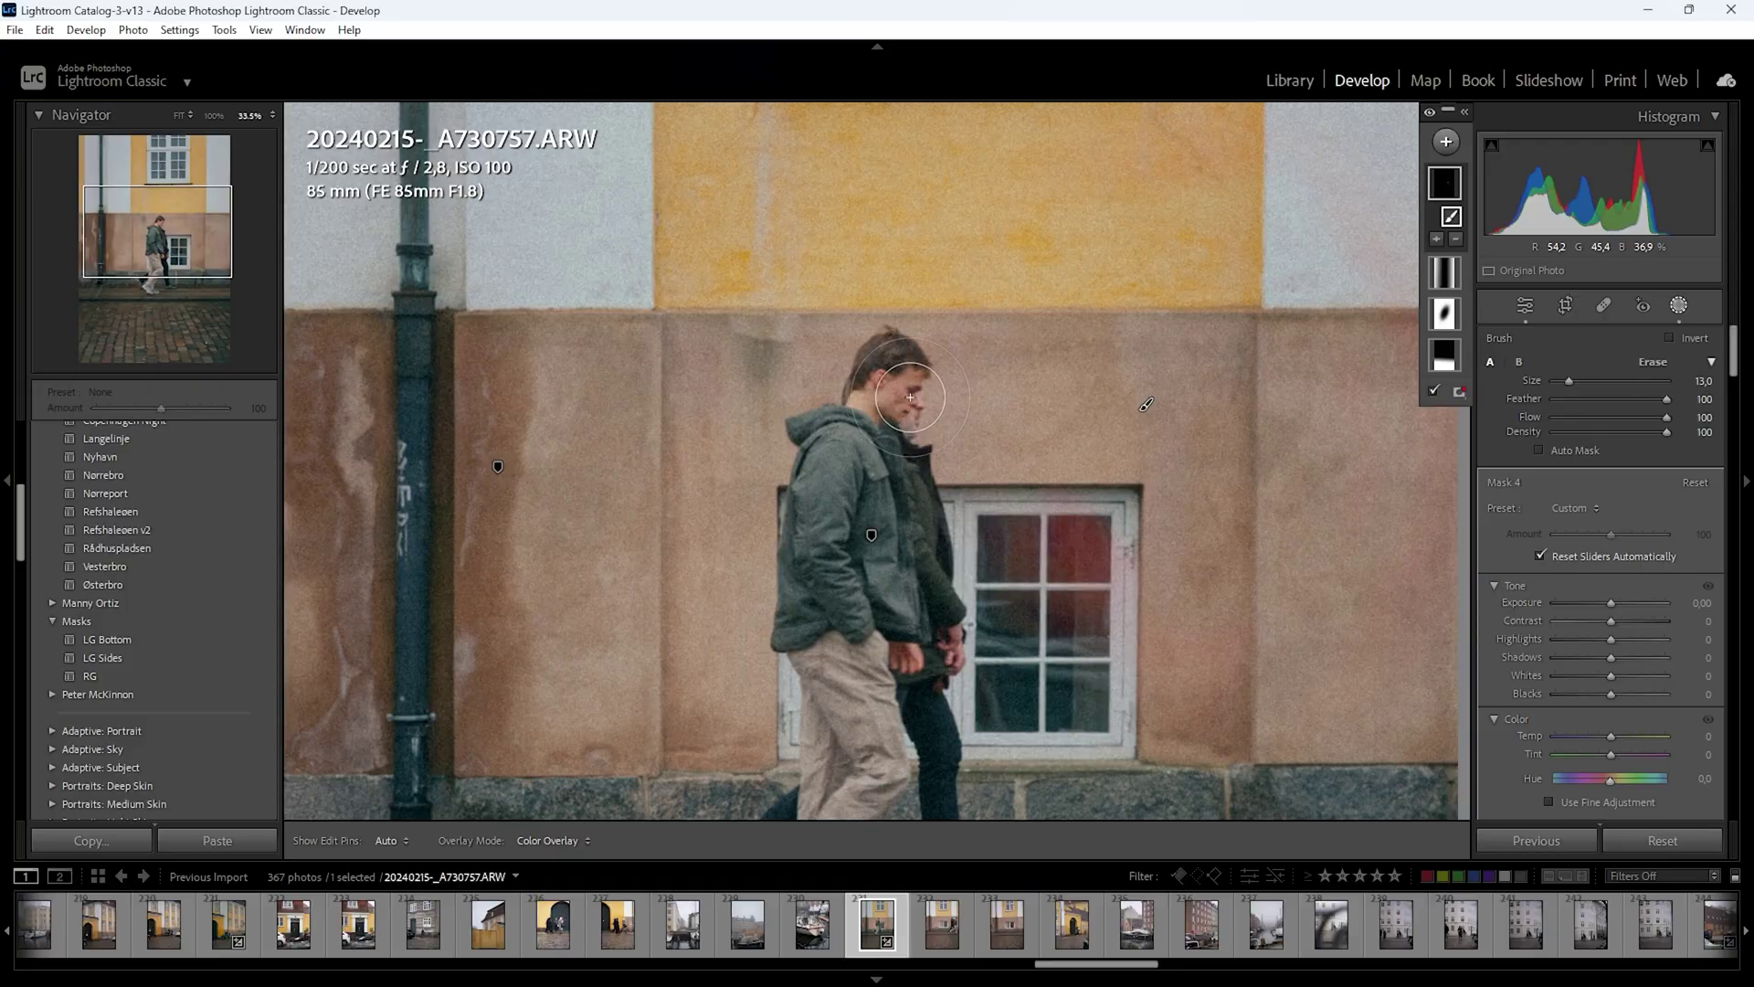
{"action": "key", "text": "k"}
{"action": "left_click", "coordinate": [910, 396]}
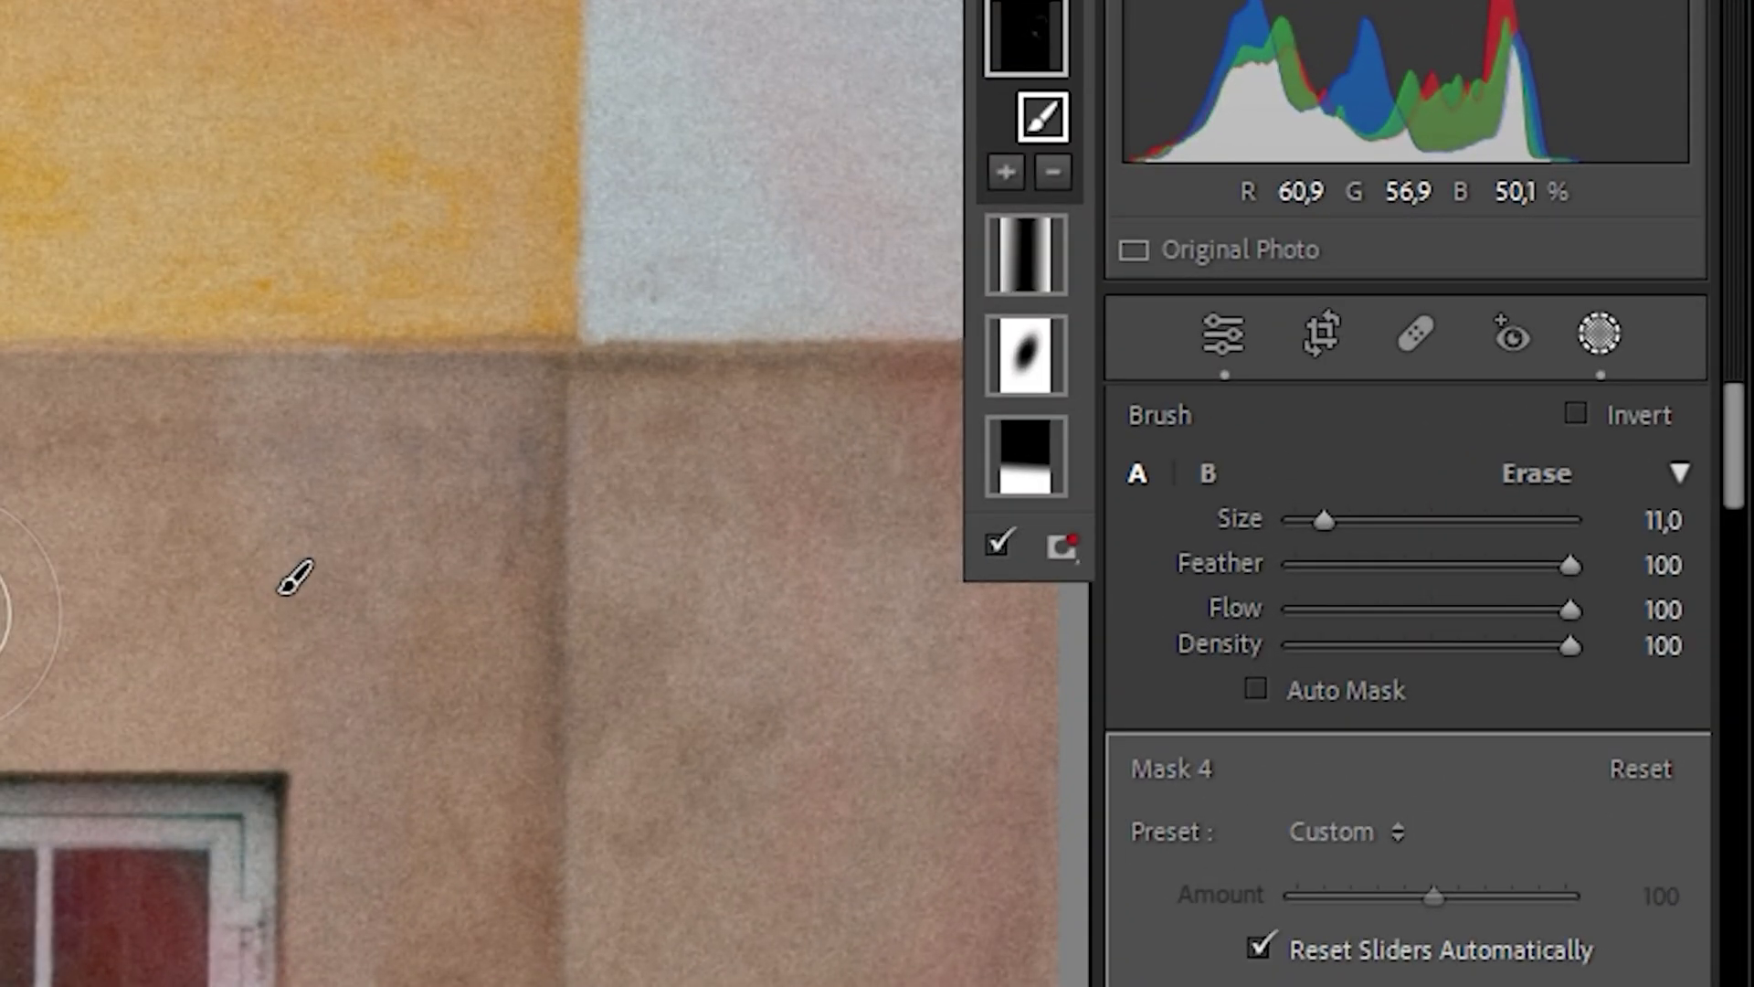
Paint an Auto Mask brush over the man's jacket and head, then erase the spill near his hood
{"action": "key", "text": "a"}
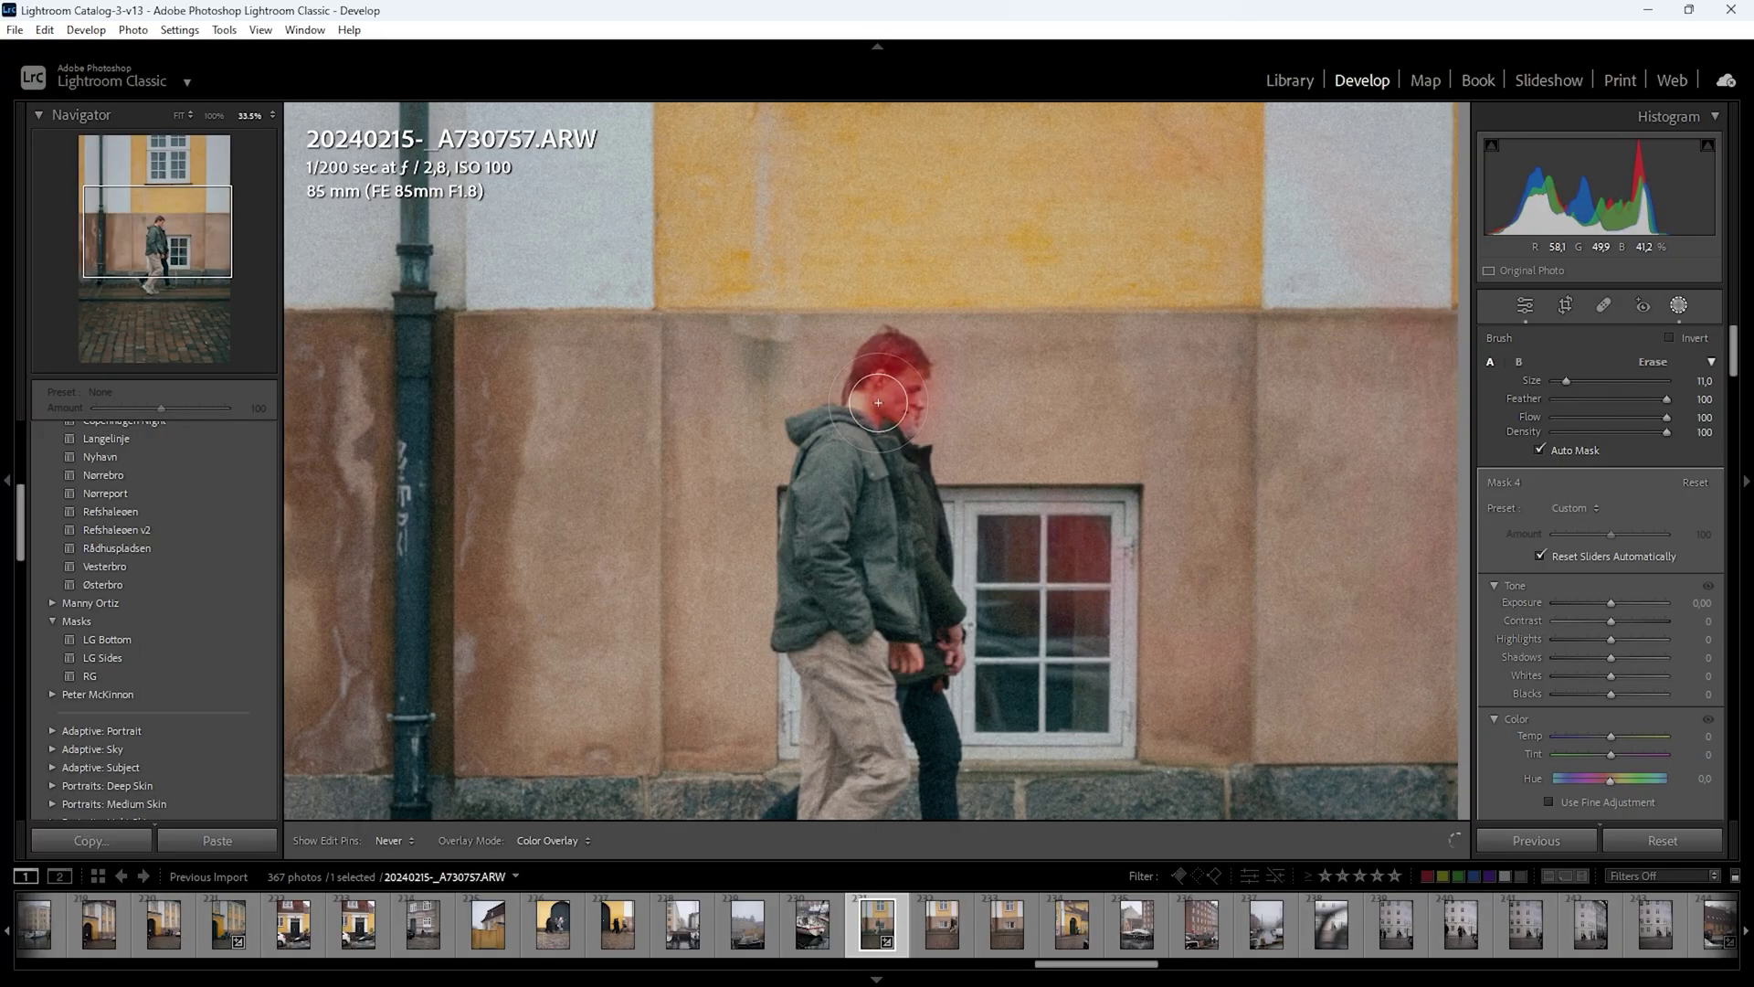
{"action": "left_click", "coordinate": [880, 451]}
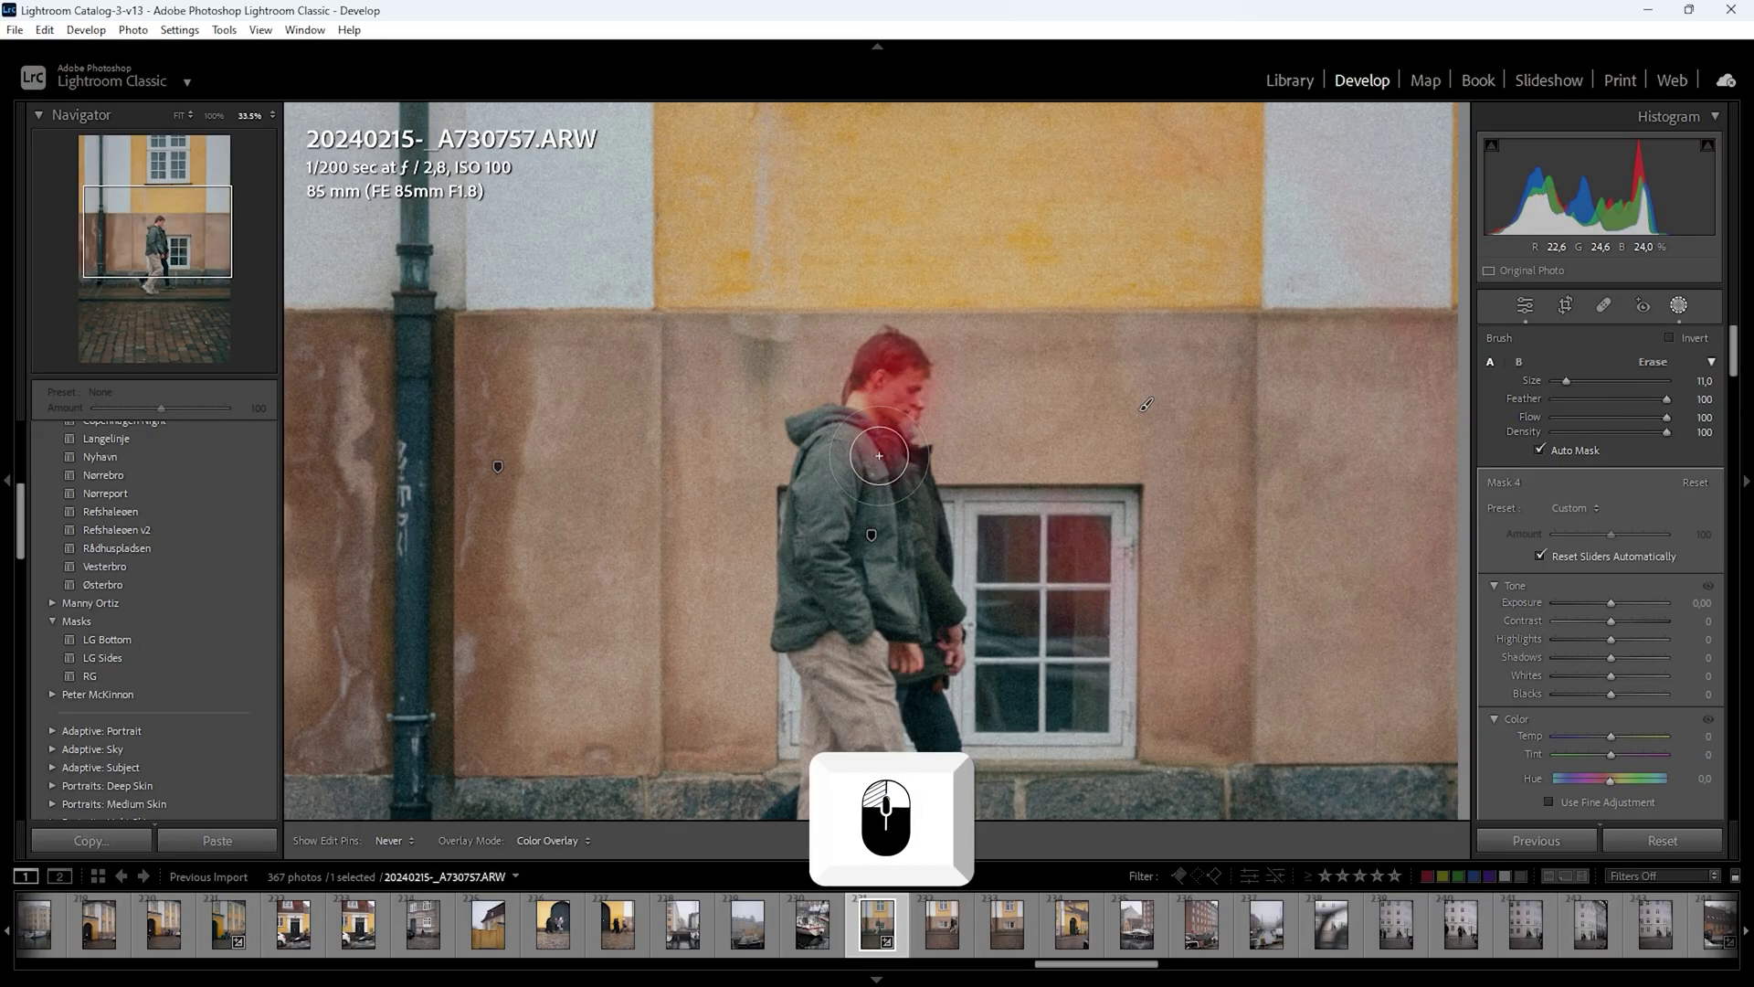
{"action": "mouse_move", "coordinate": [870, 526]}
{"action": "left_mouse_down"}
{"action": "mouse_move", "coordinate": [844, 471]}
{"action": "mouse_move", "coordinate": [882, 402]}
{"action": "left_mouse_up"}
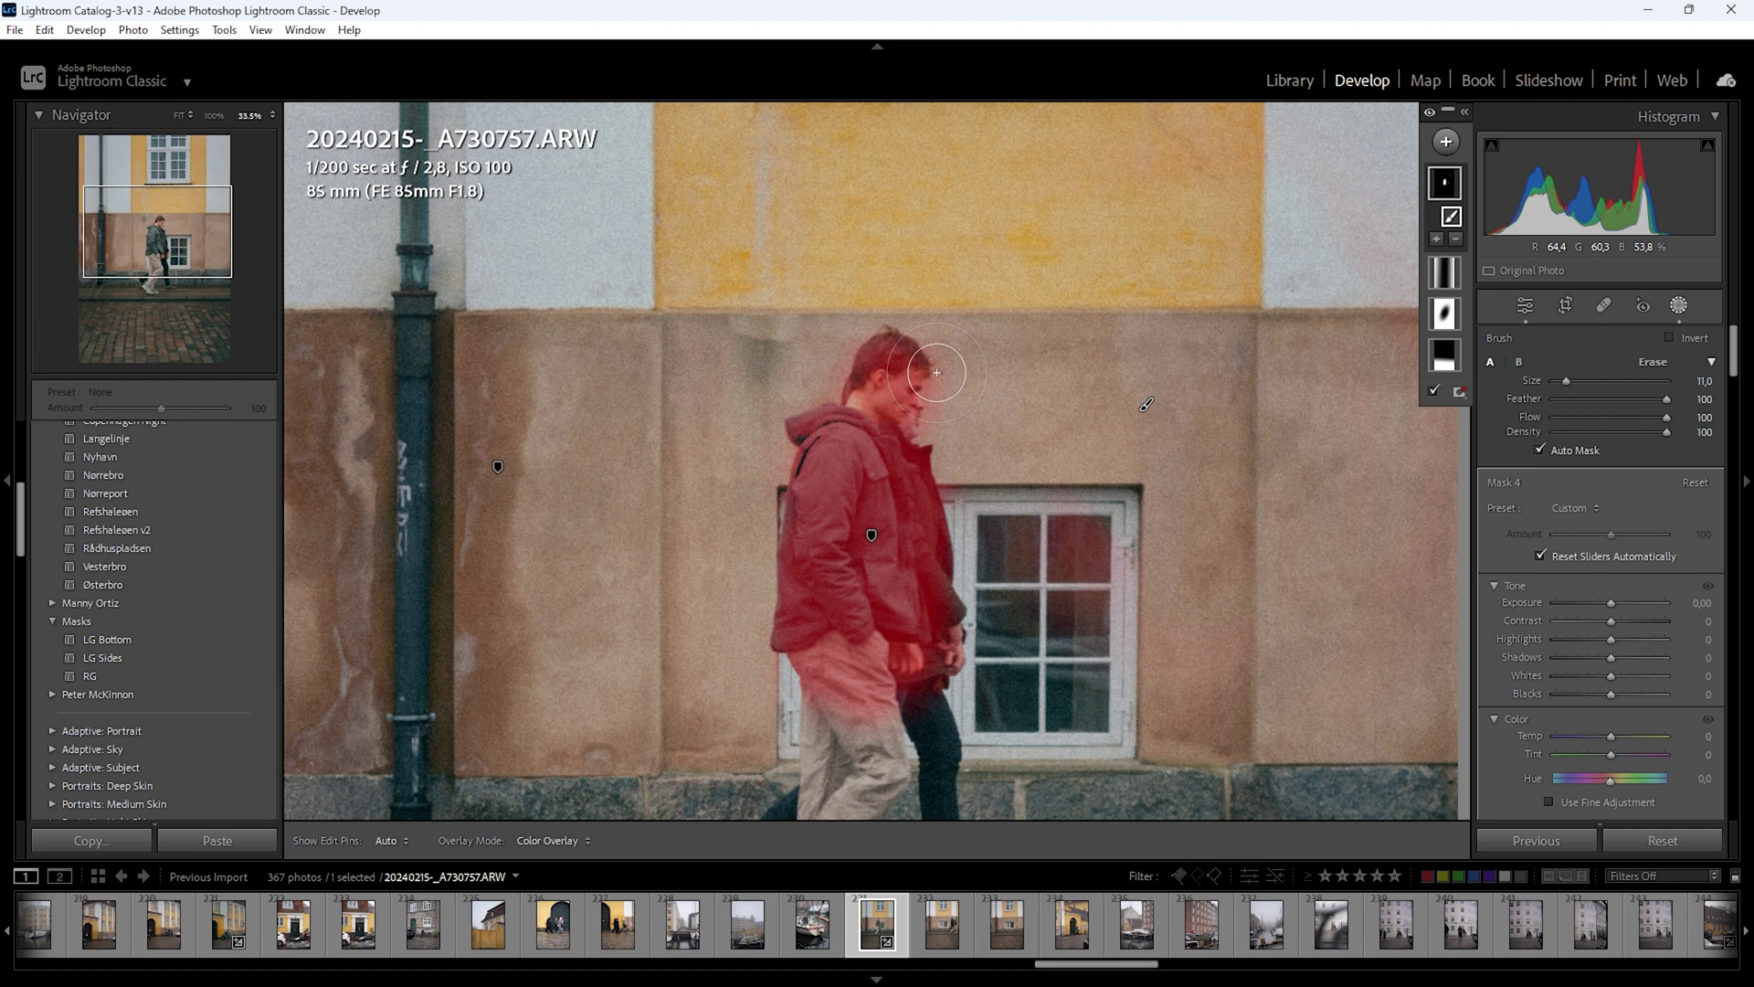
{"action": "left_click", "coordinate": [964, 403], "text": "alt"}
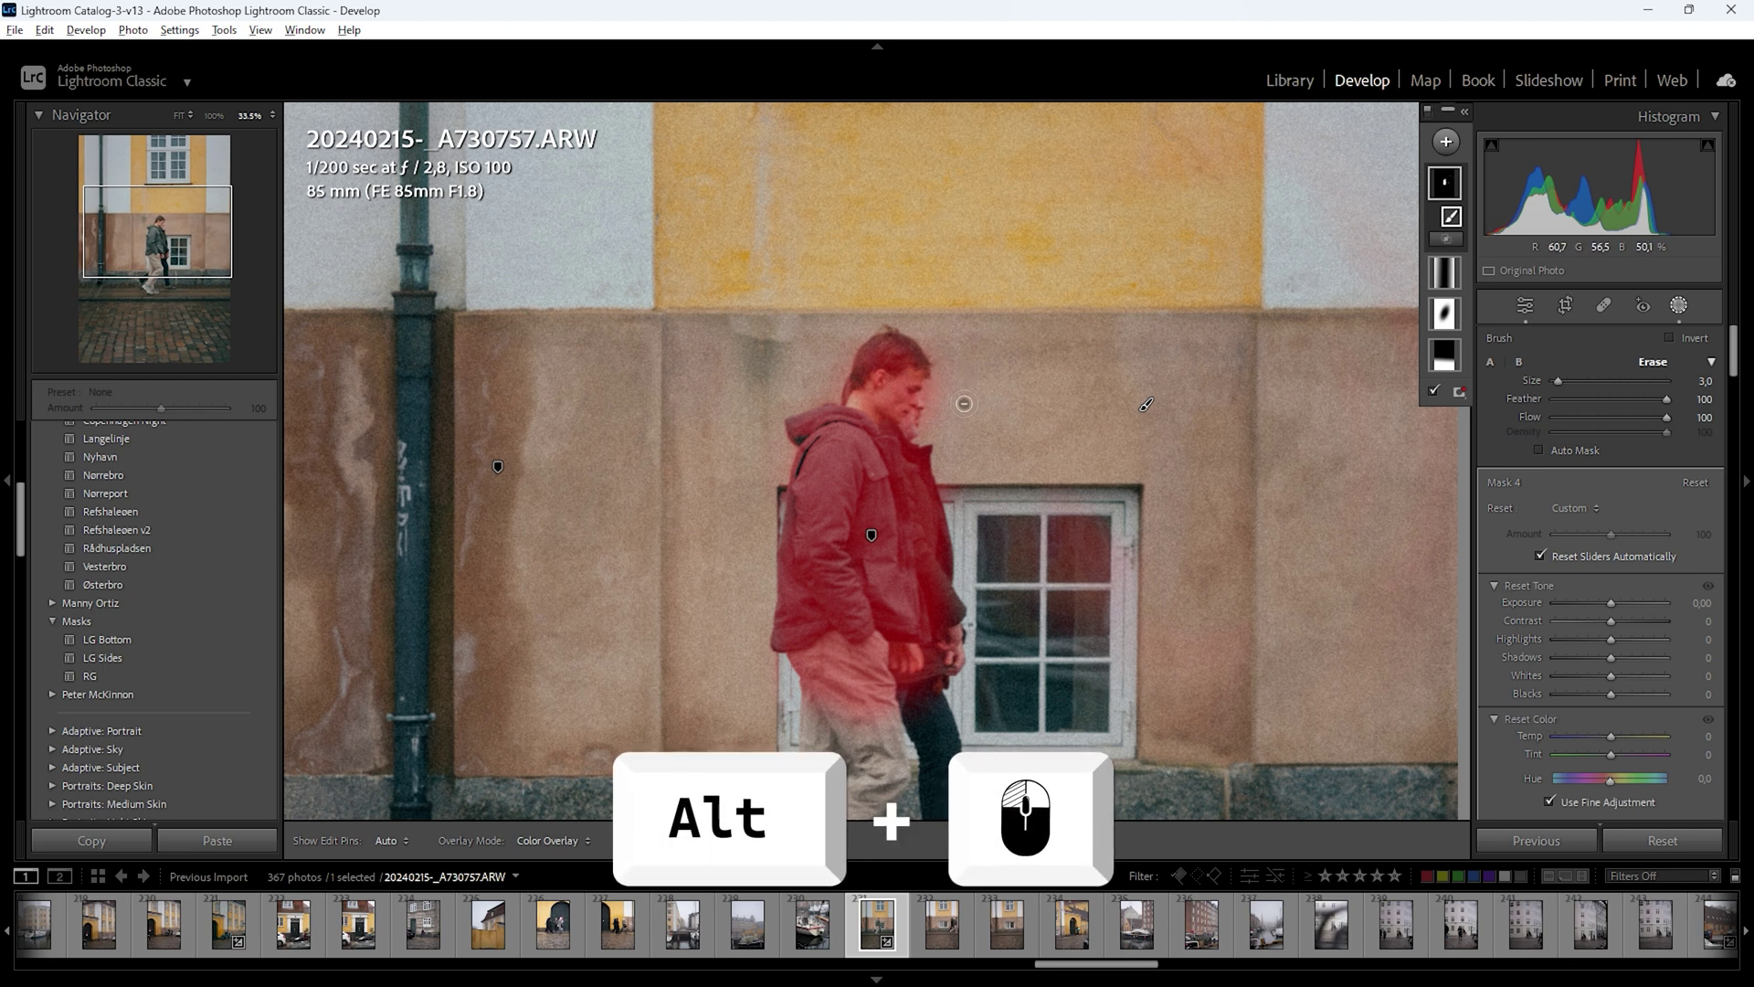
{"action": "left_click_drag", "start_coordinate": [926, 428], "coordinate": [943, 388]}
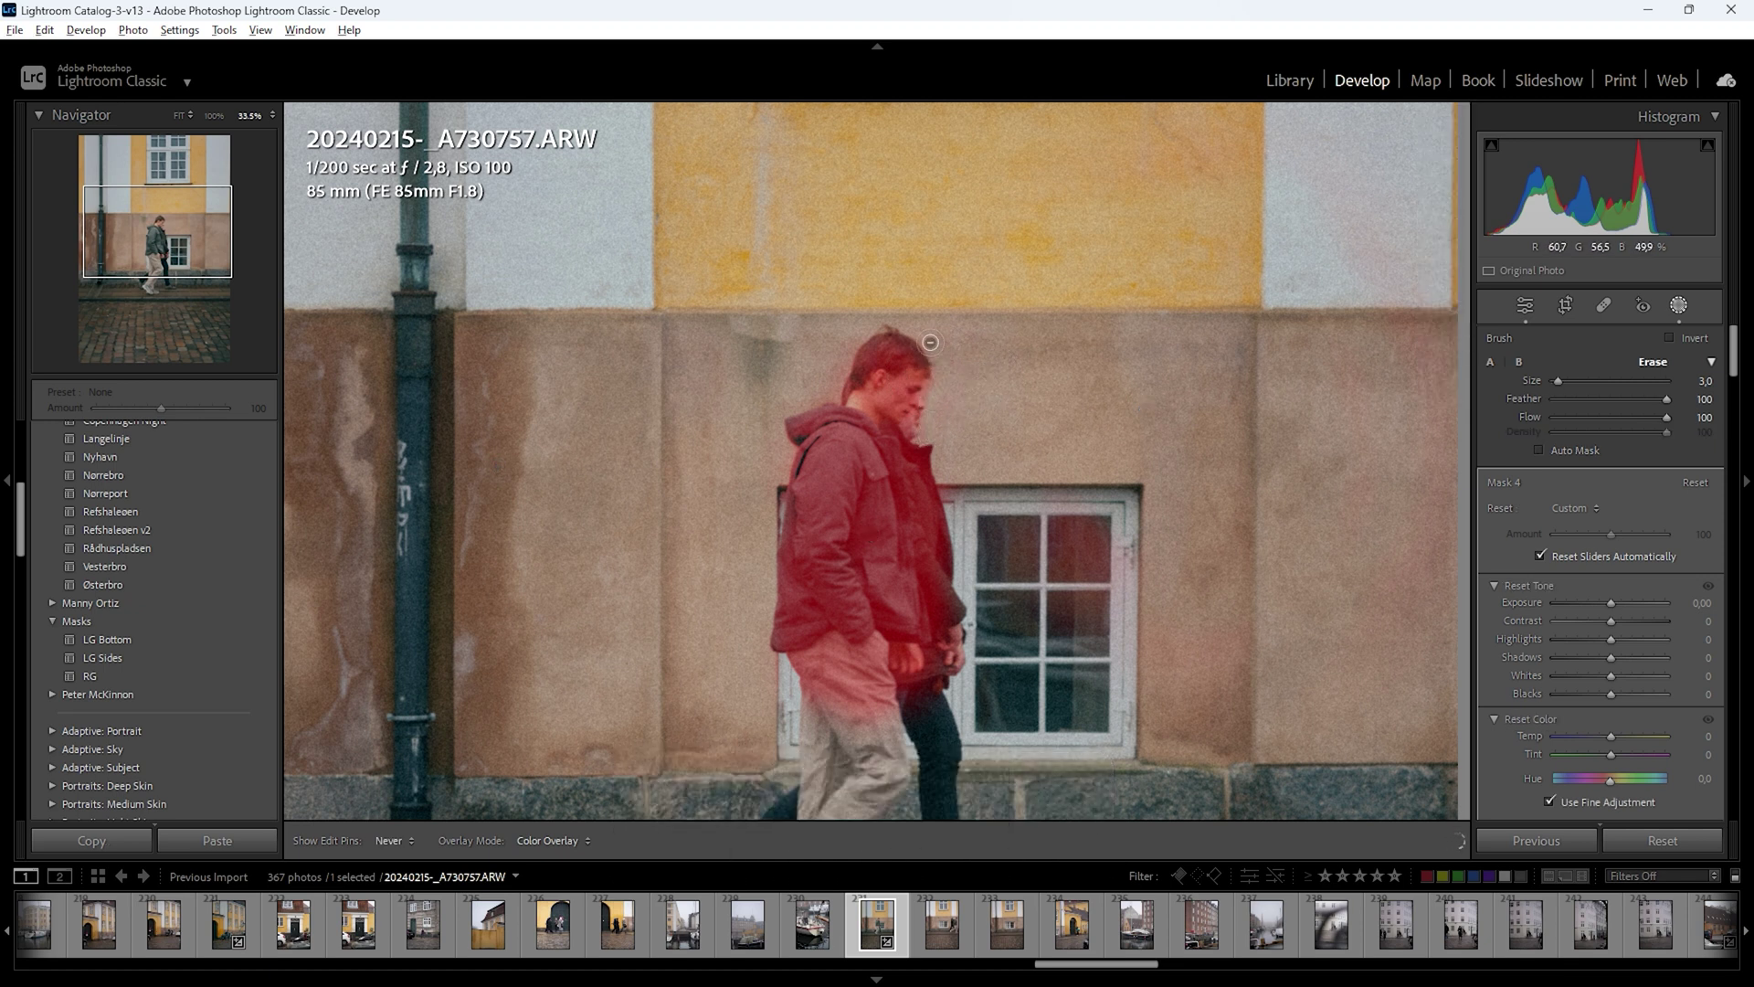
{"action": "mouse_move", "coordinate": [848, 286]}
{"action": "left_mouse_down"}
{"action": "mouse_move", "coordinate": [780, 317]}
{"action": "mouse_move", "coordinate": [829, 389]}
{"action": "mouse_move", "coordinate": [859, 338]}
{"action": "left_mouse_up"}
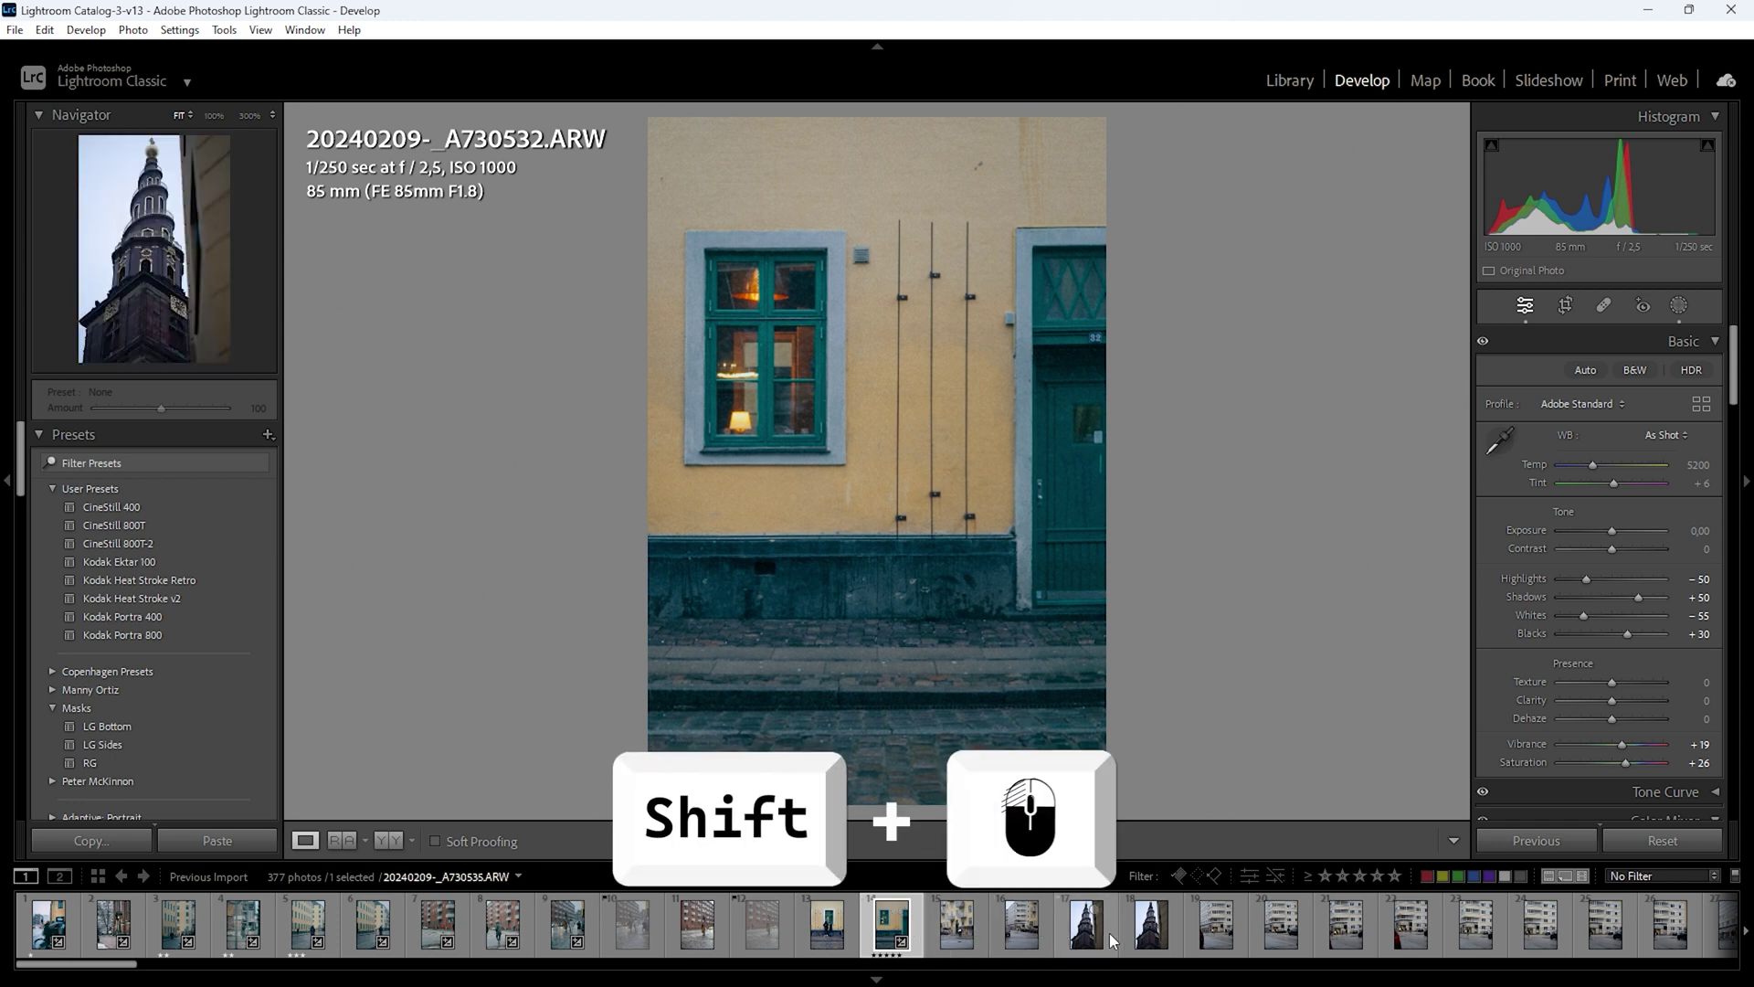
Synchronize every develop setting from A730532 to the six selected photos, then view A730533
{"action": "left_click", "coordinate": [1214, 936], "text": "shift"}
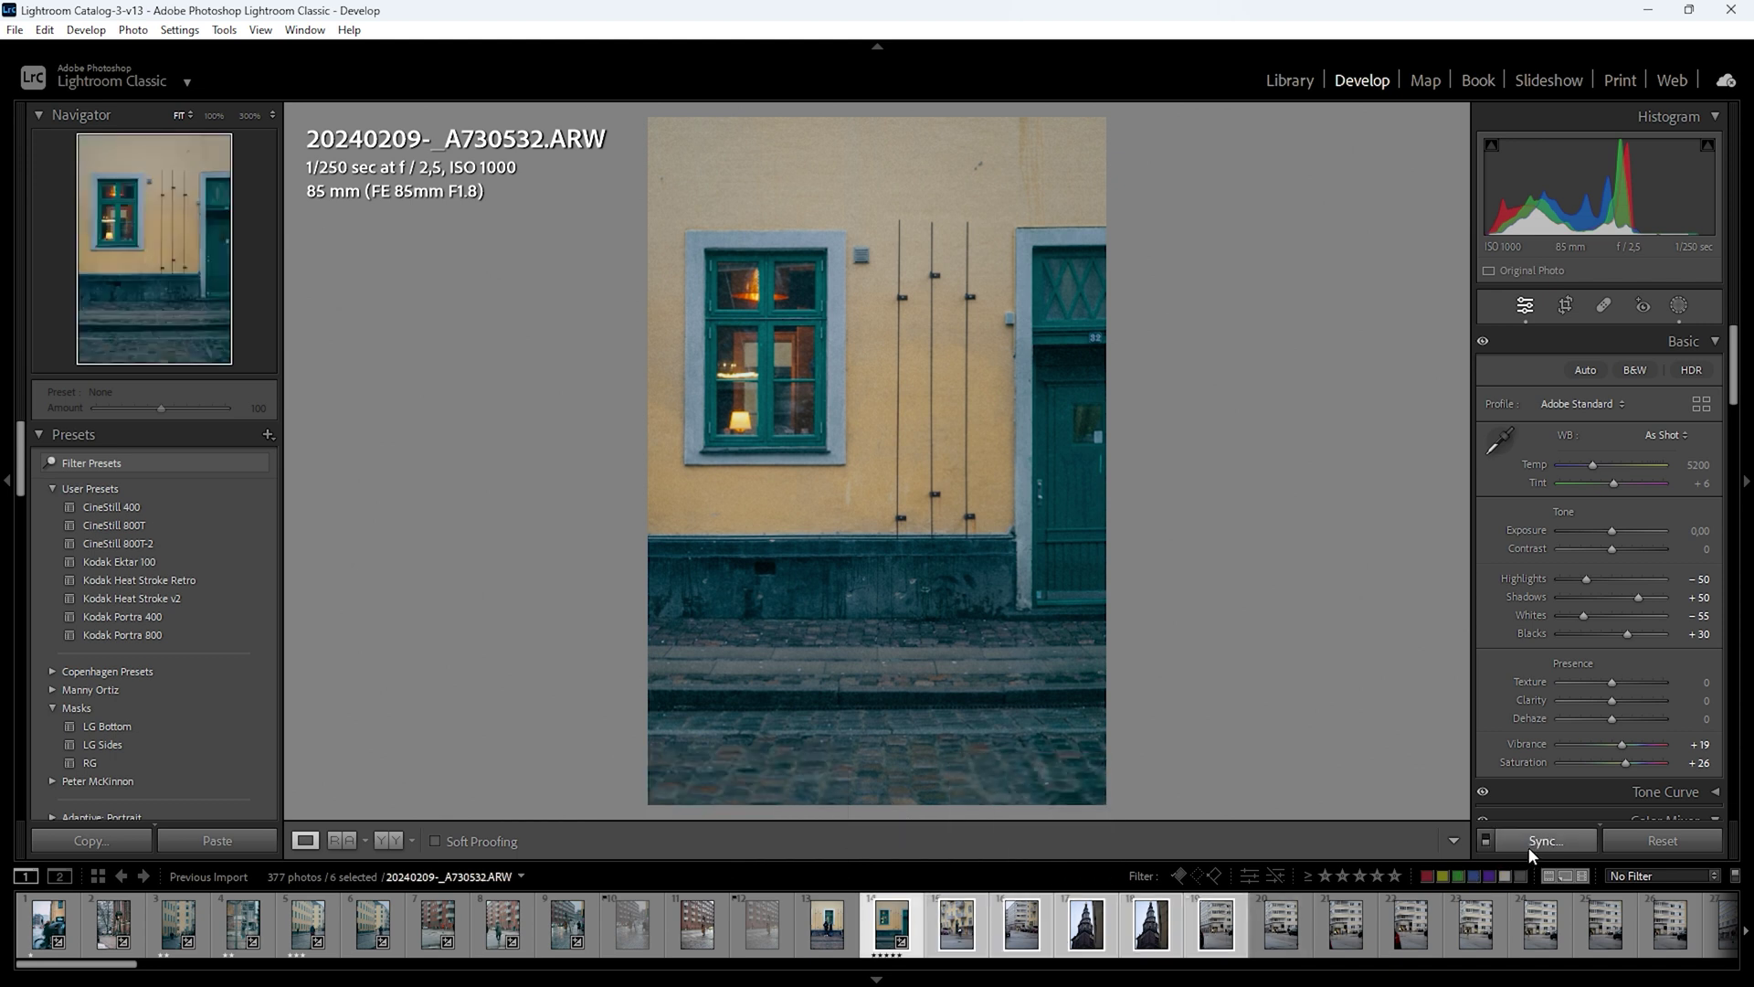
{"action": "left_click", "coordinate": [1532, 850]}
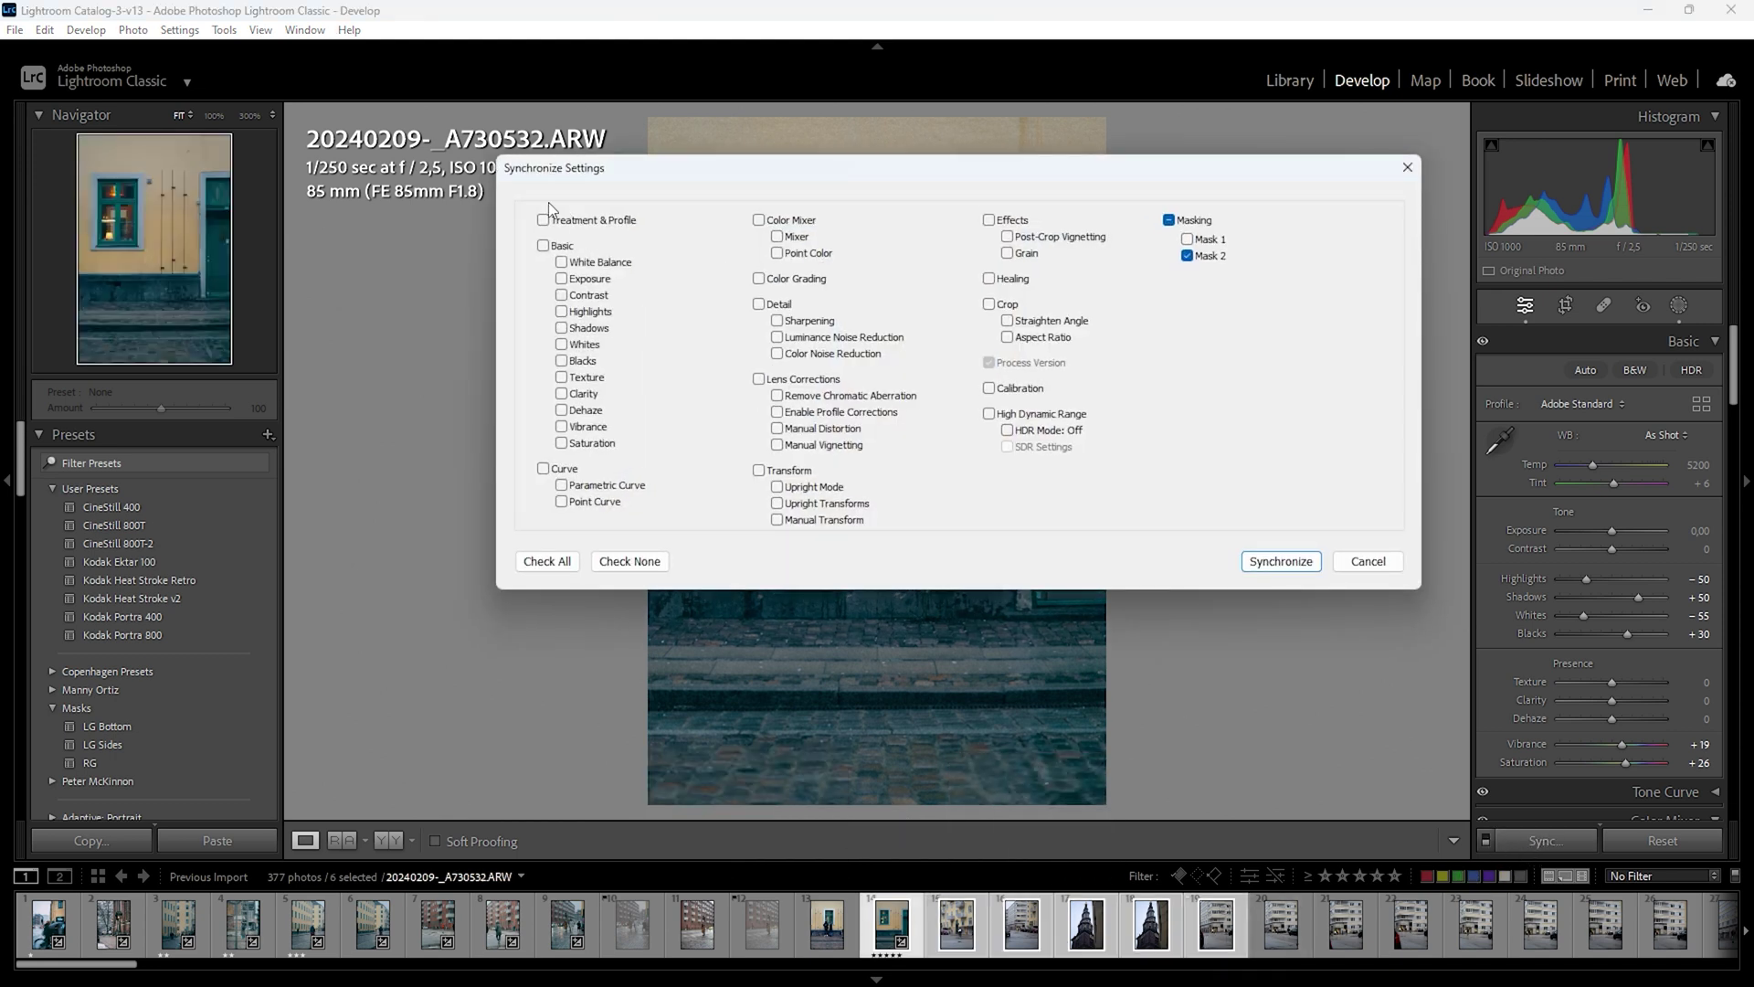
{"action": "left_click", "coordinate": [565, 561]}
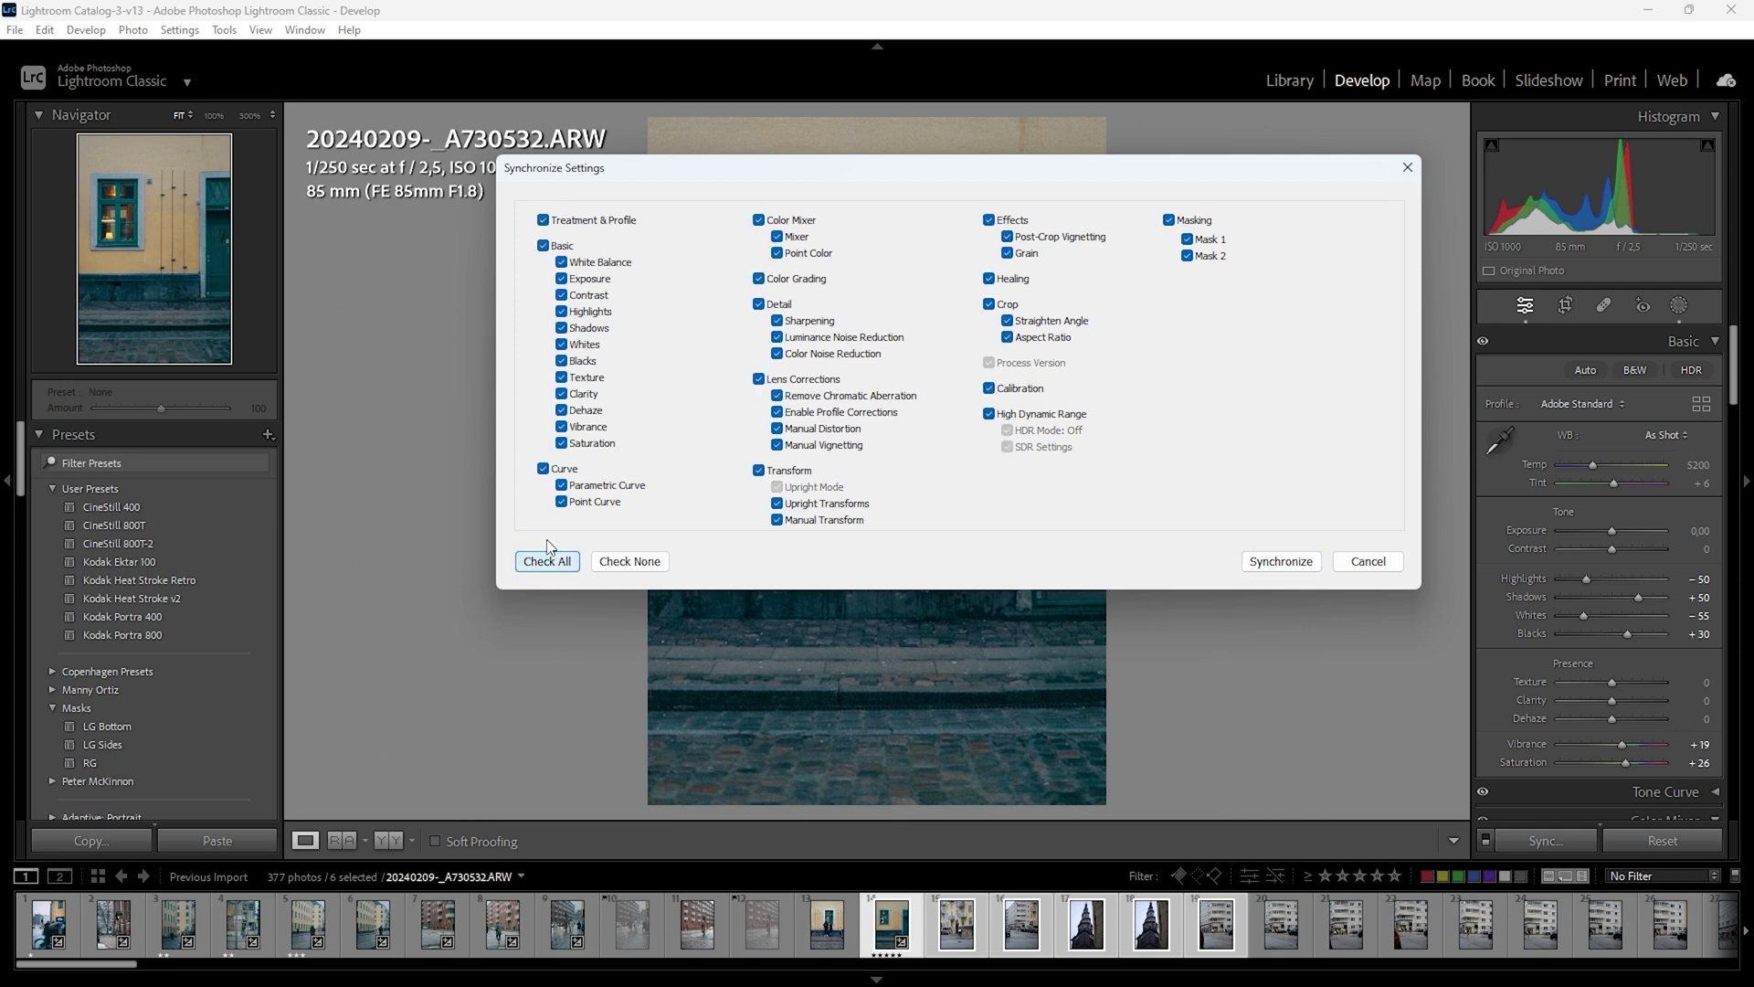
{"action": "left_click", "coordinate": [1283, 562]}
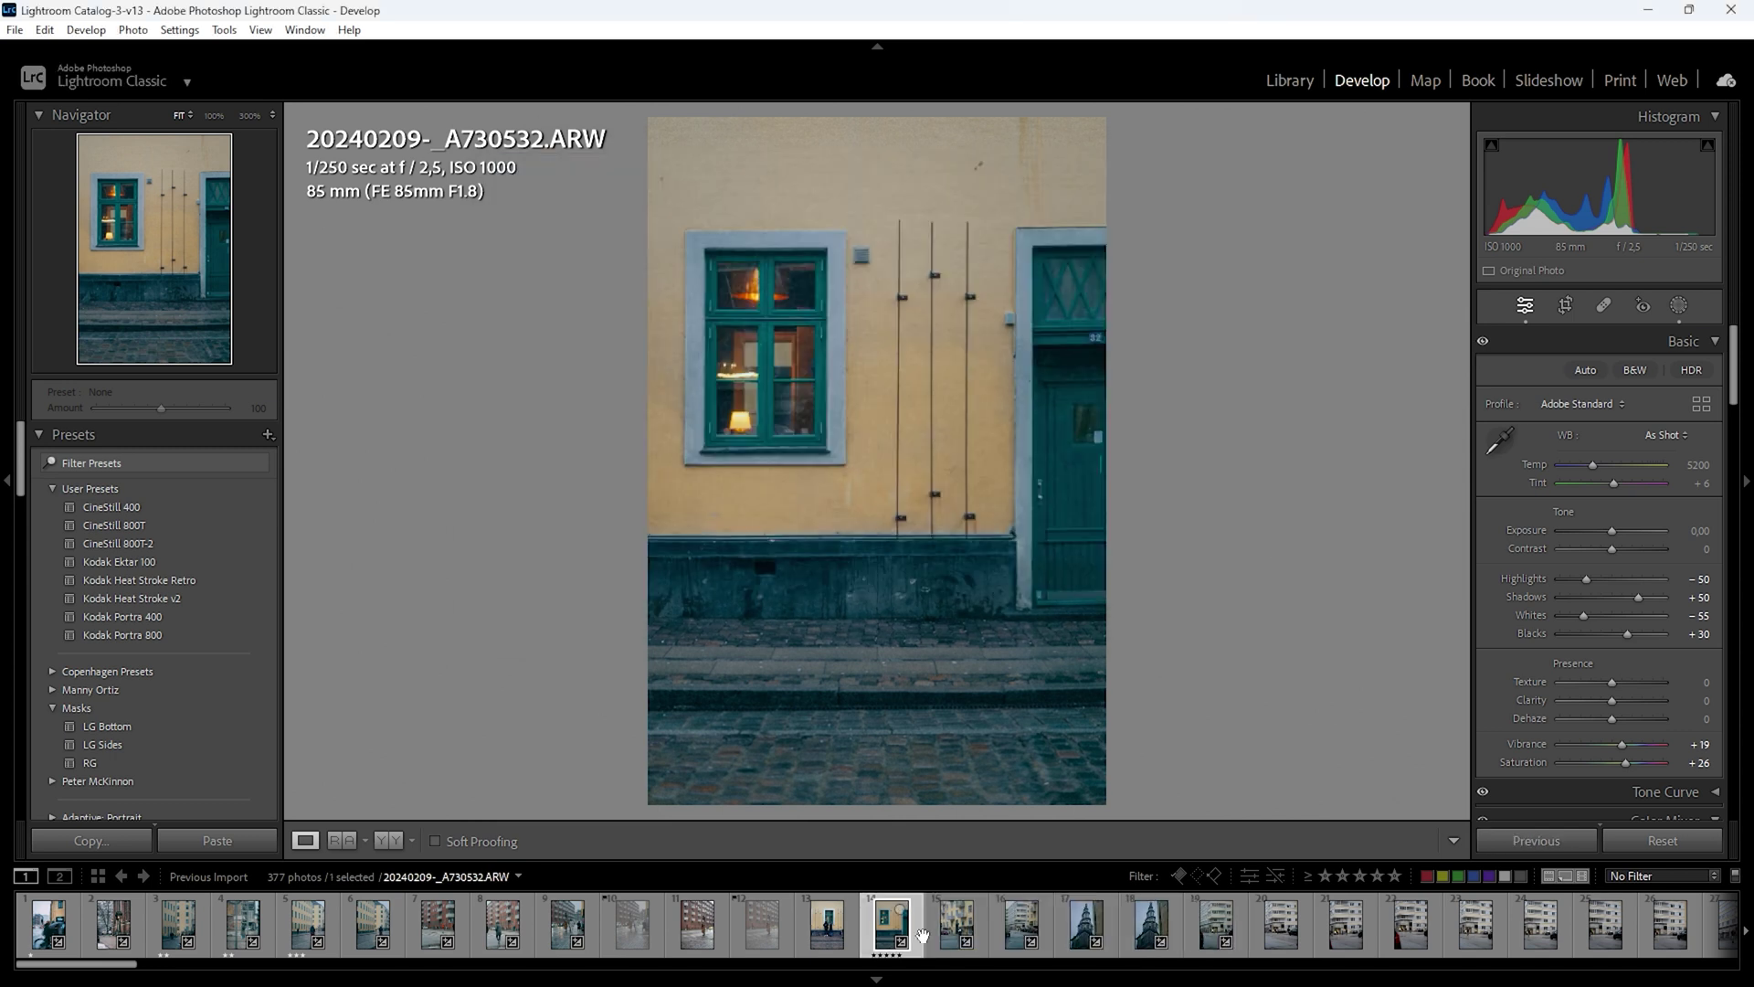
{"action": "left_click", "coordinate": [952, 941]}
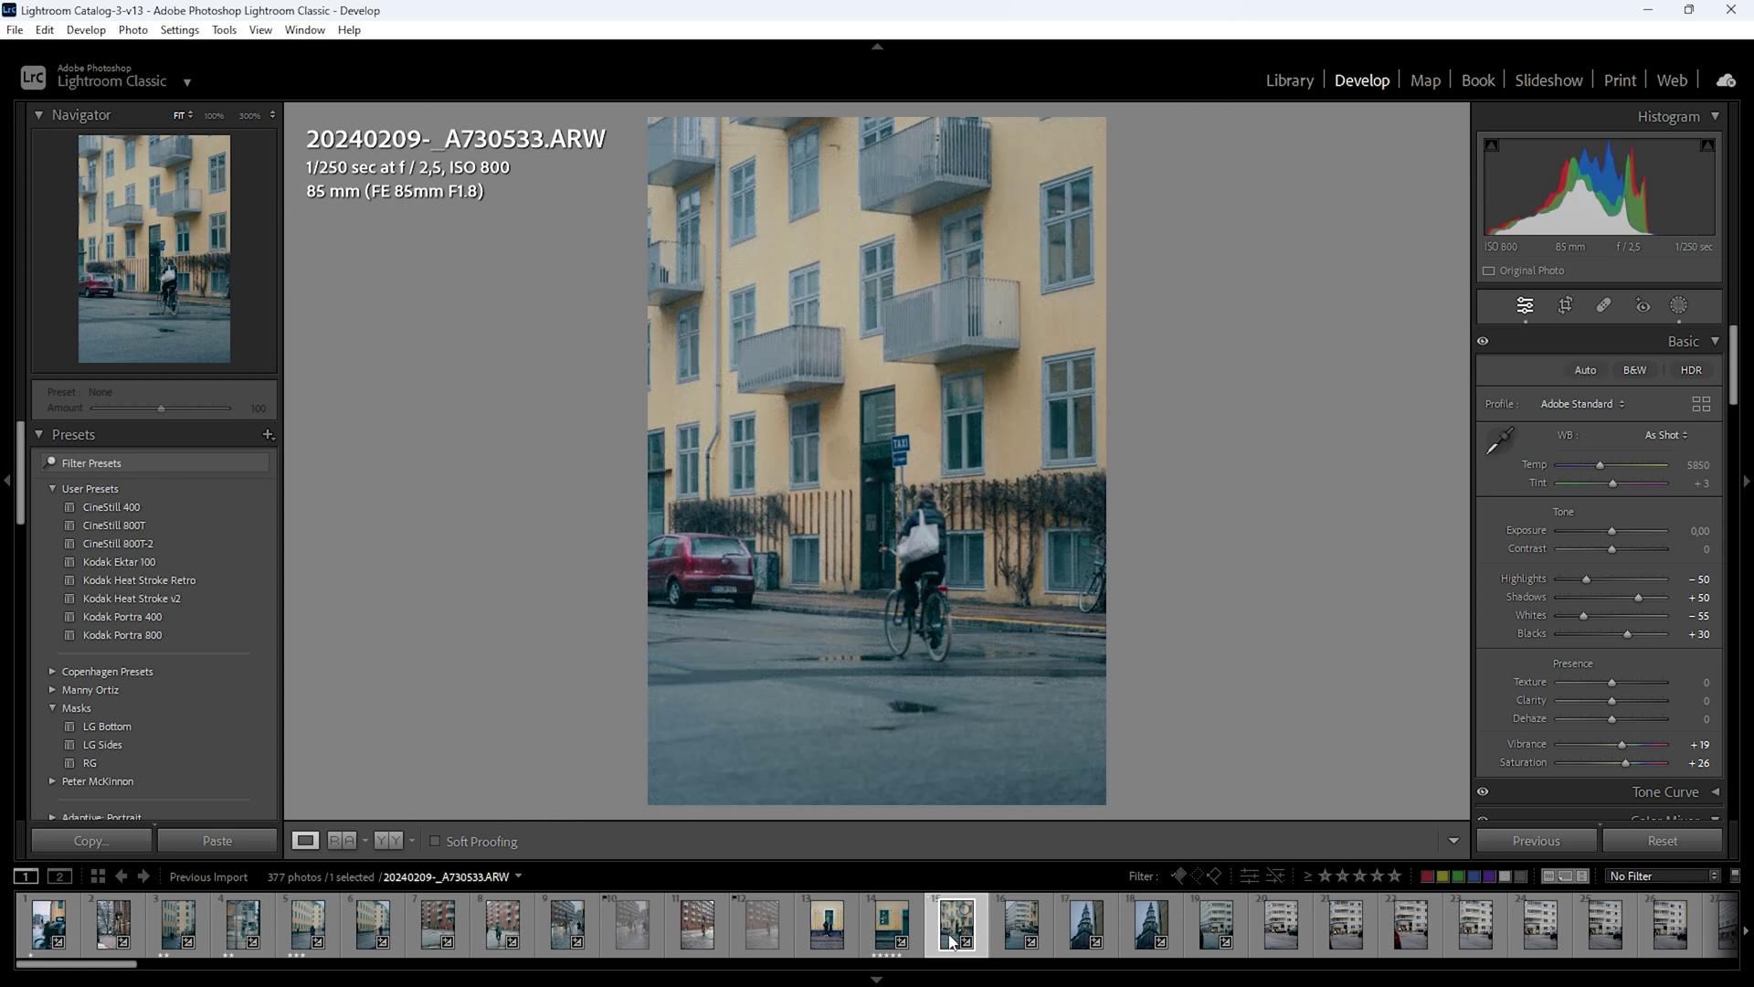
Reset the current photo, then give A730541 the previous photo's develop settings
{"action": "left_click", "coordinate": [1636, 841]}
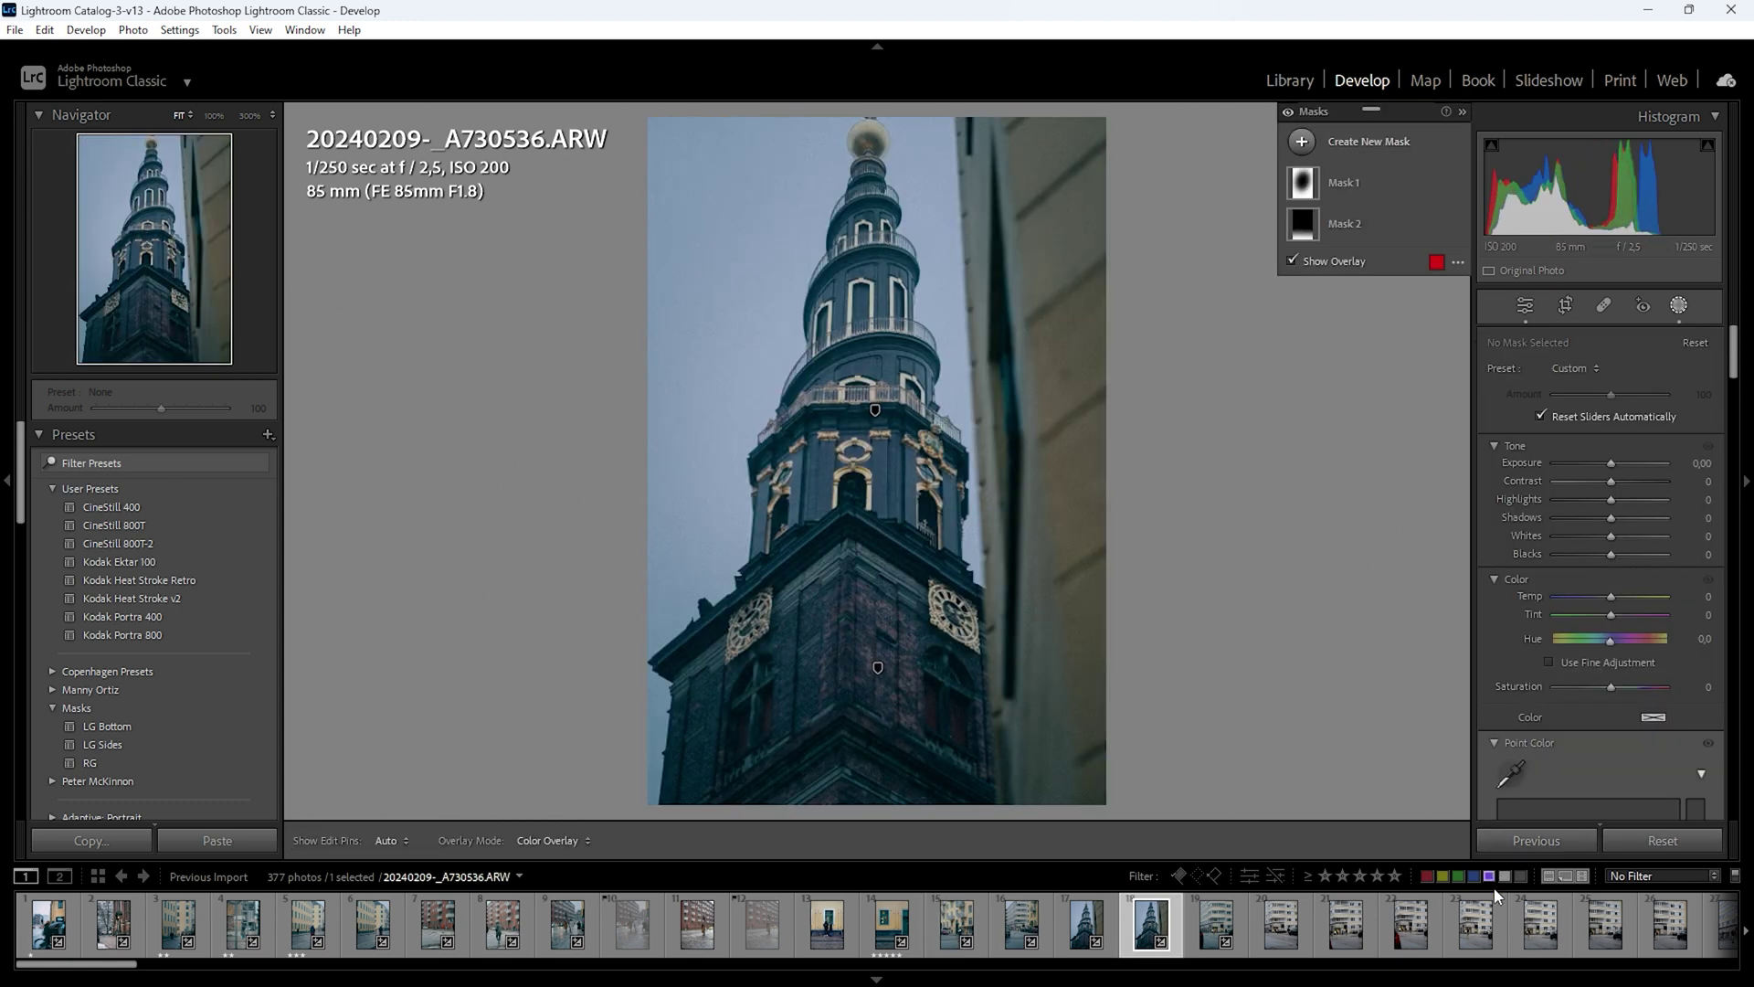
{"action": "left_click", "coordinate": [1482, 930]}
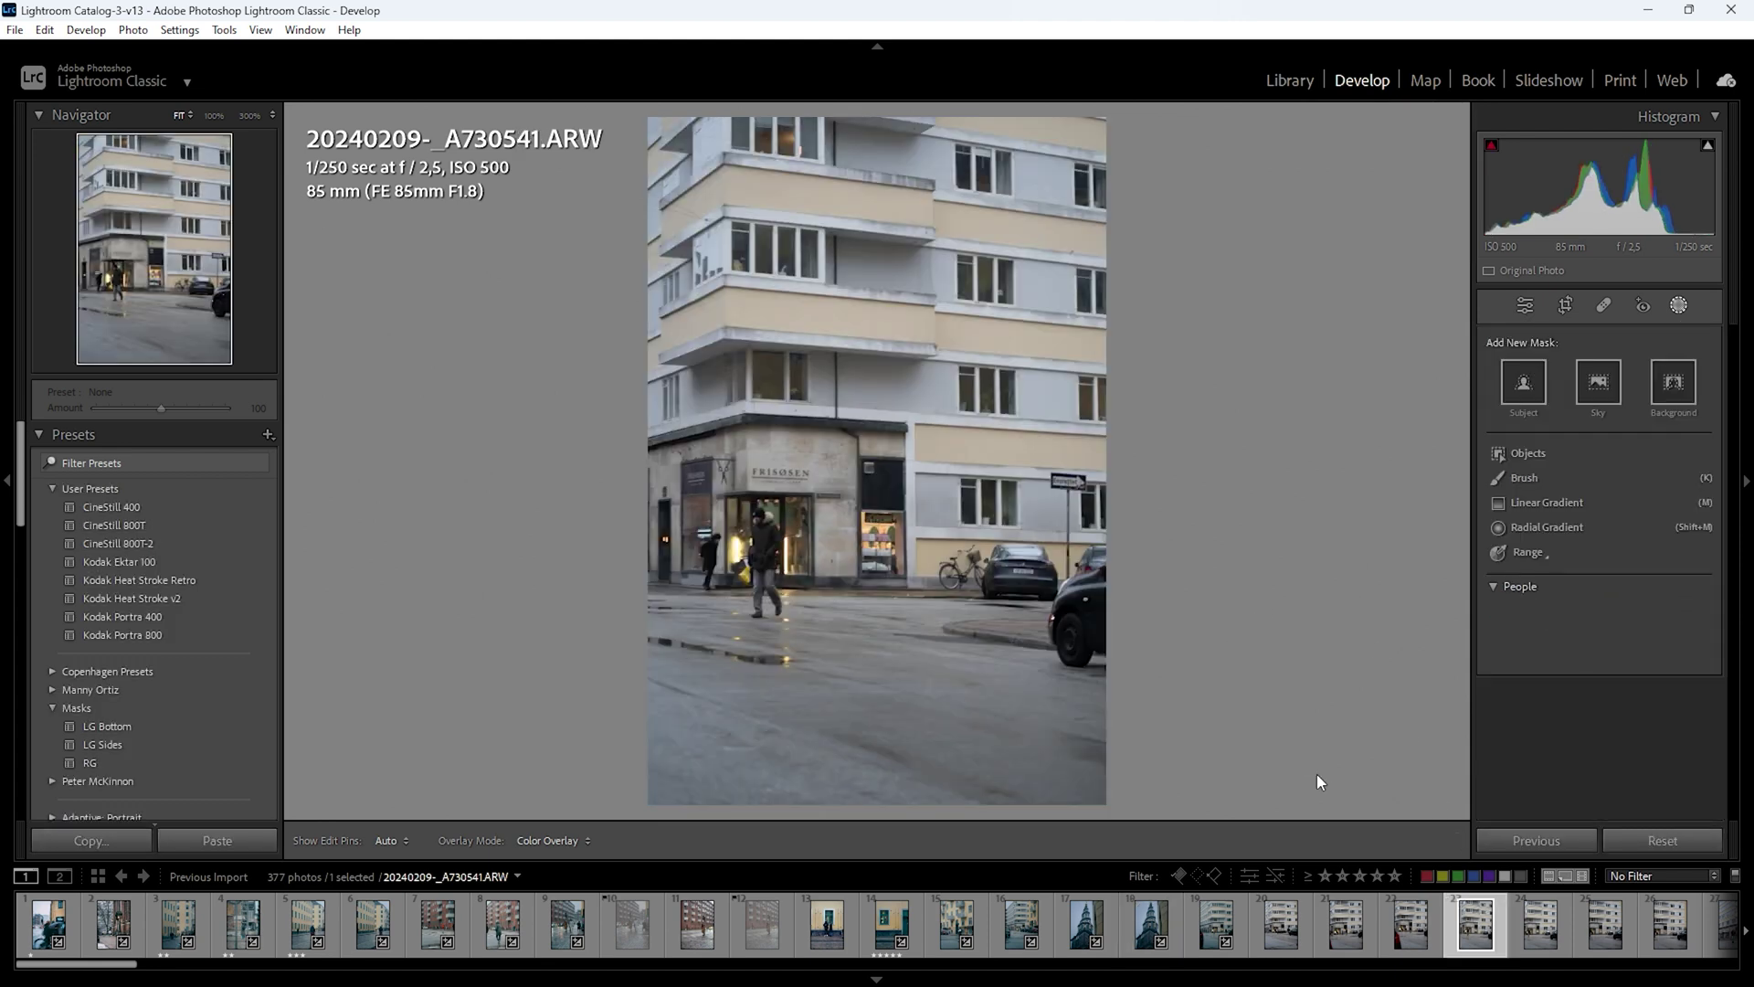
{"action": "left_click", "coordinate": [1516, 842]}
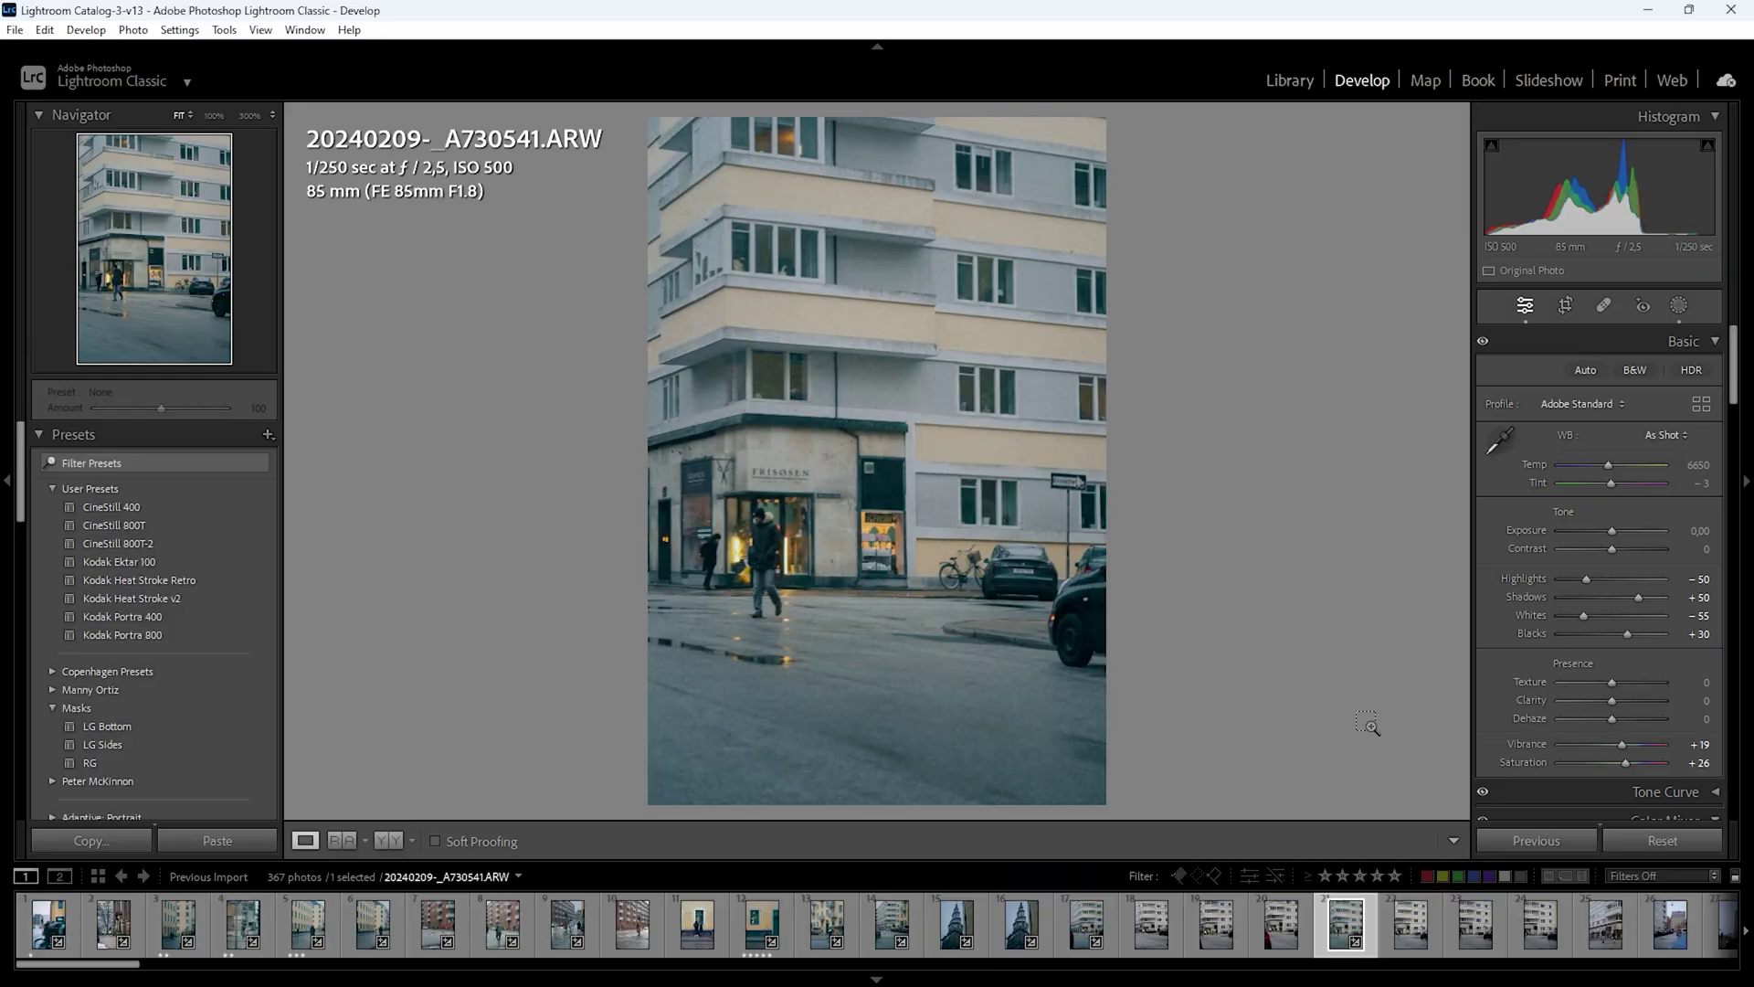
Copy the current photo's develop settings with Masking included
{"action": "key", "text": "ctrl+shift+c"}
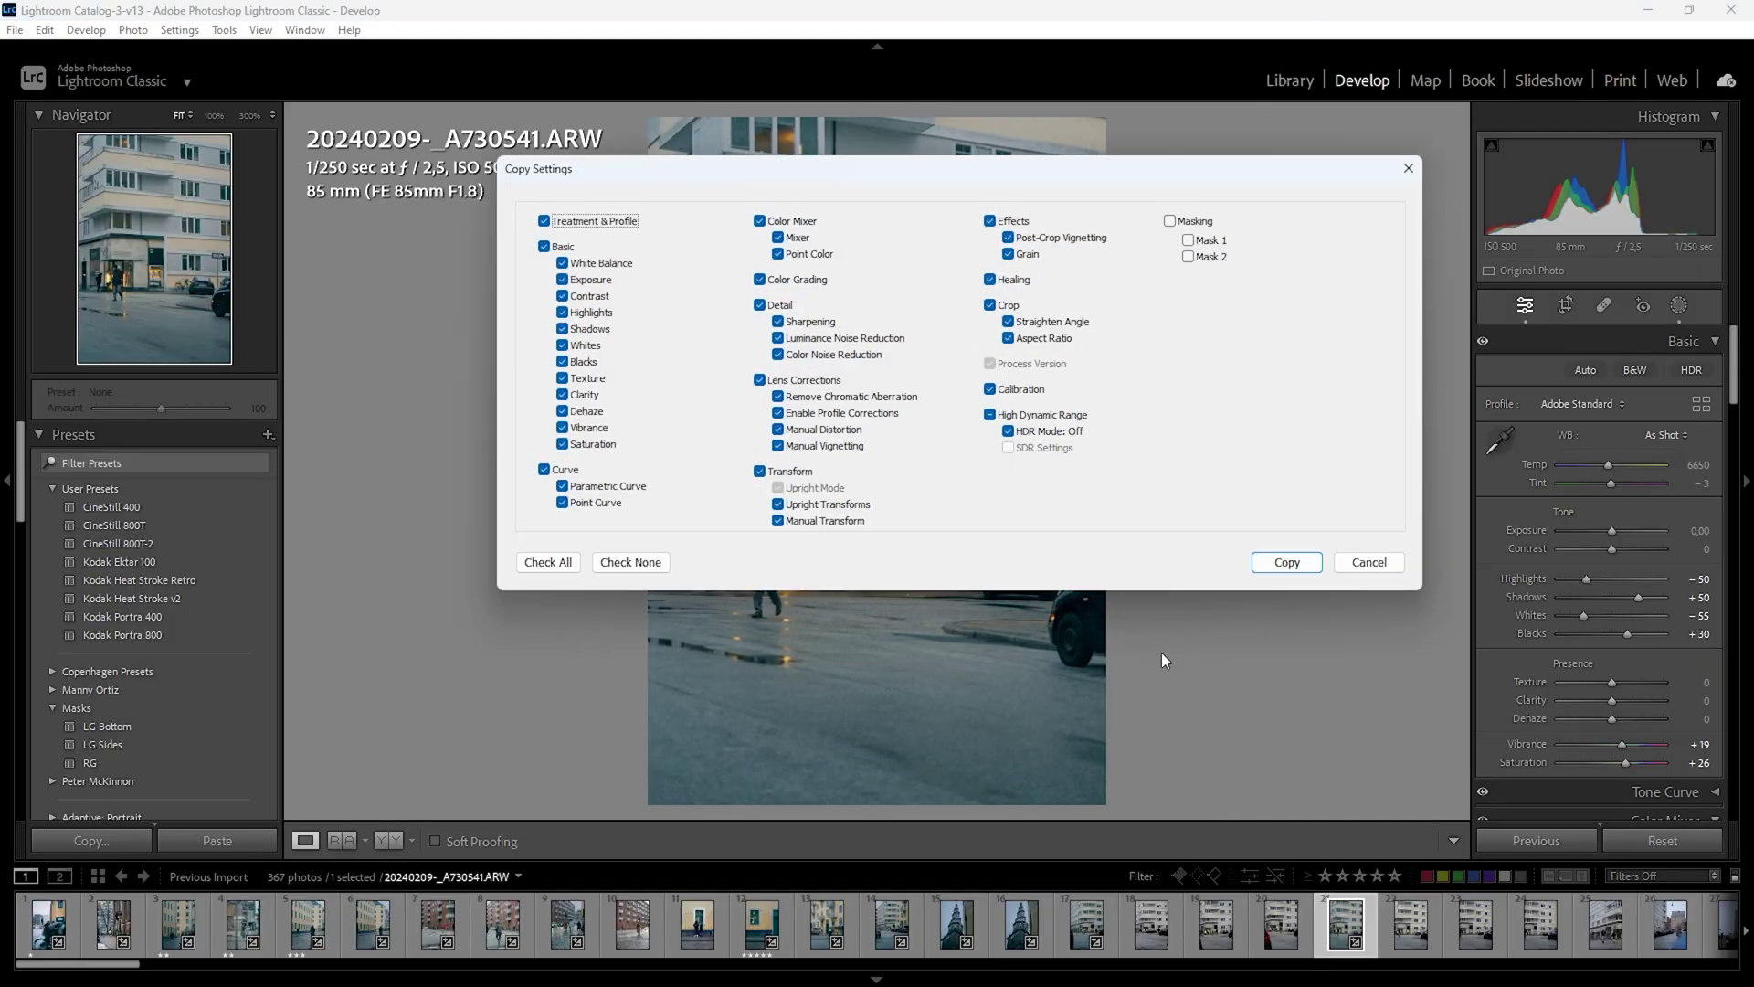
{"action": "left_click", "coordinate": [1171, 221]}
{"action": "left_click", "coordinate": [1276, 562]}
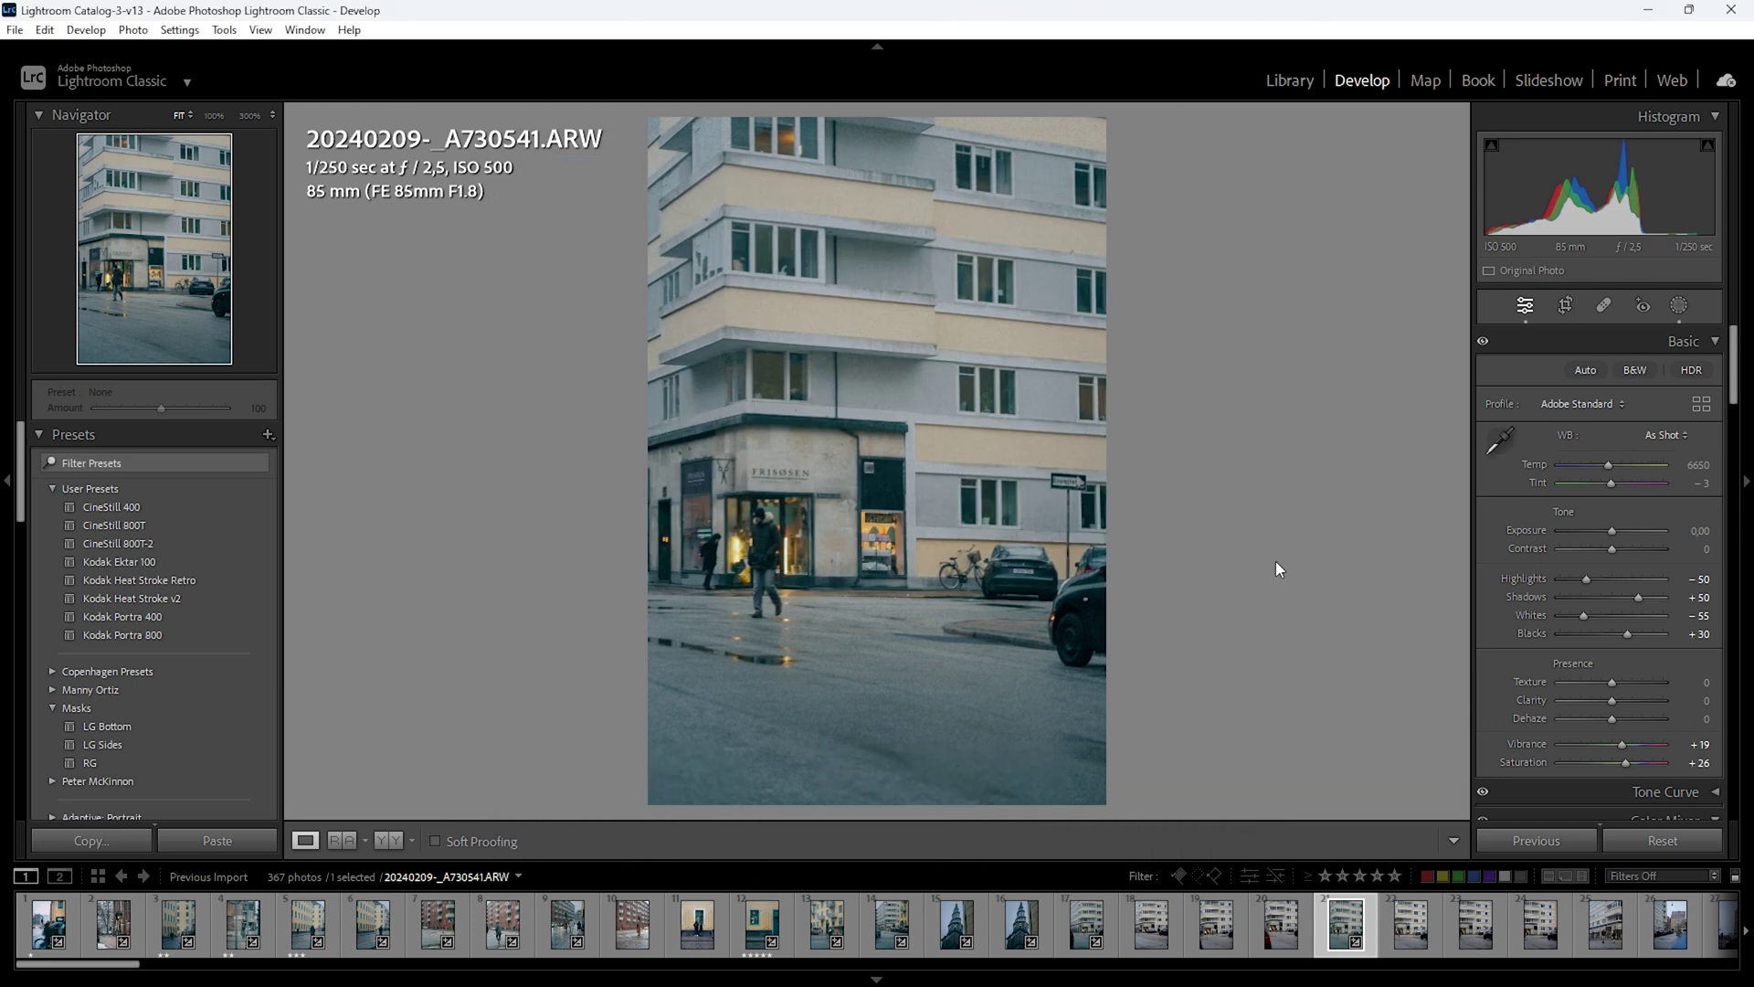
Paste the copied settings onto A730545 and move its radial mask down over the woman
{"action": "left_click", "coordinate": [1608, 927]}
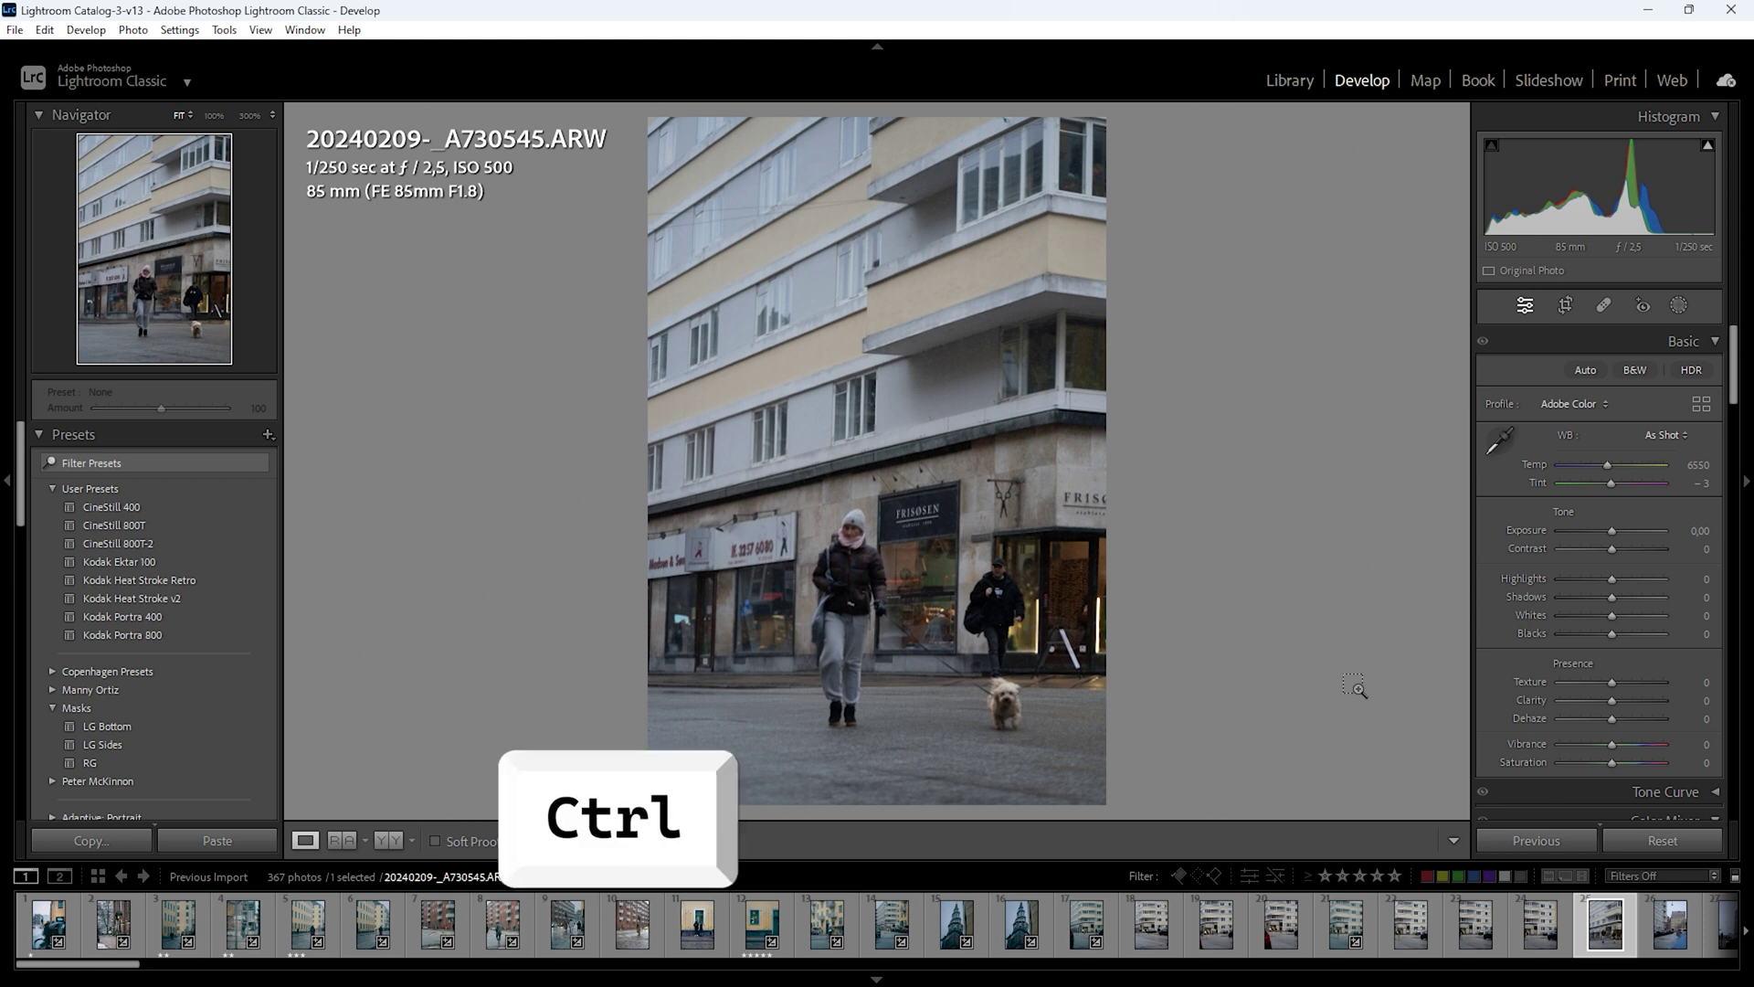
{"action": "key", "text": "ctrl+shift+v"}
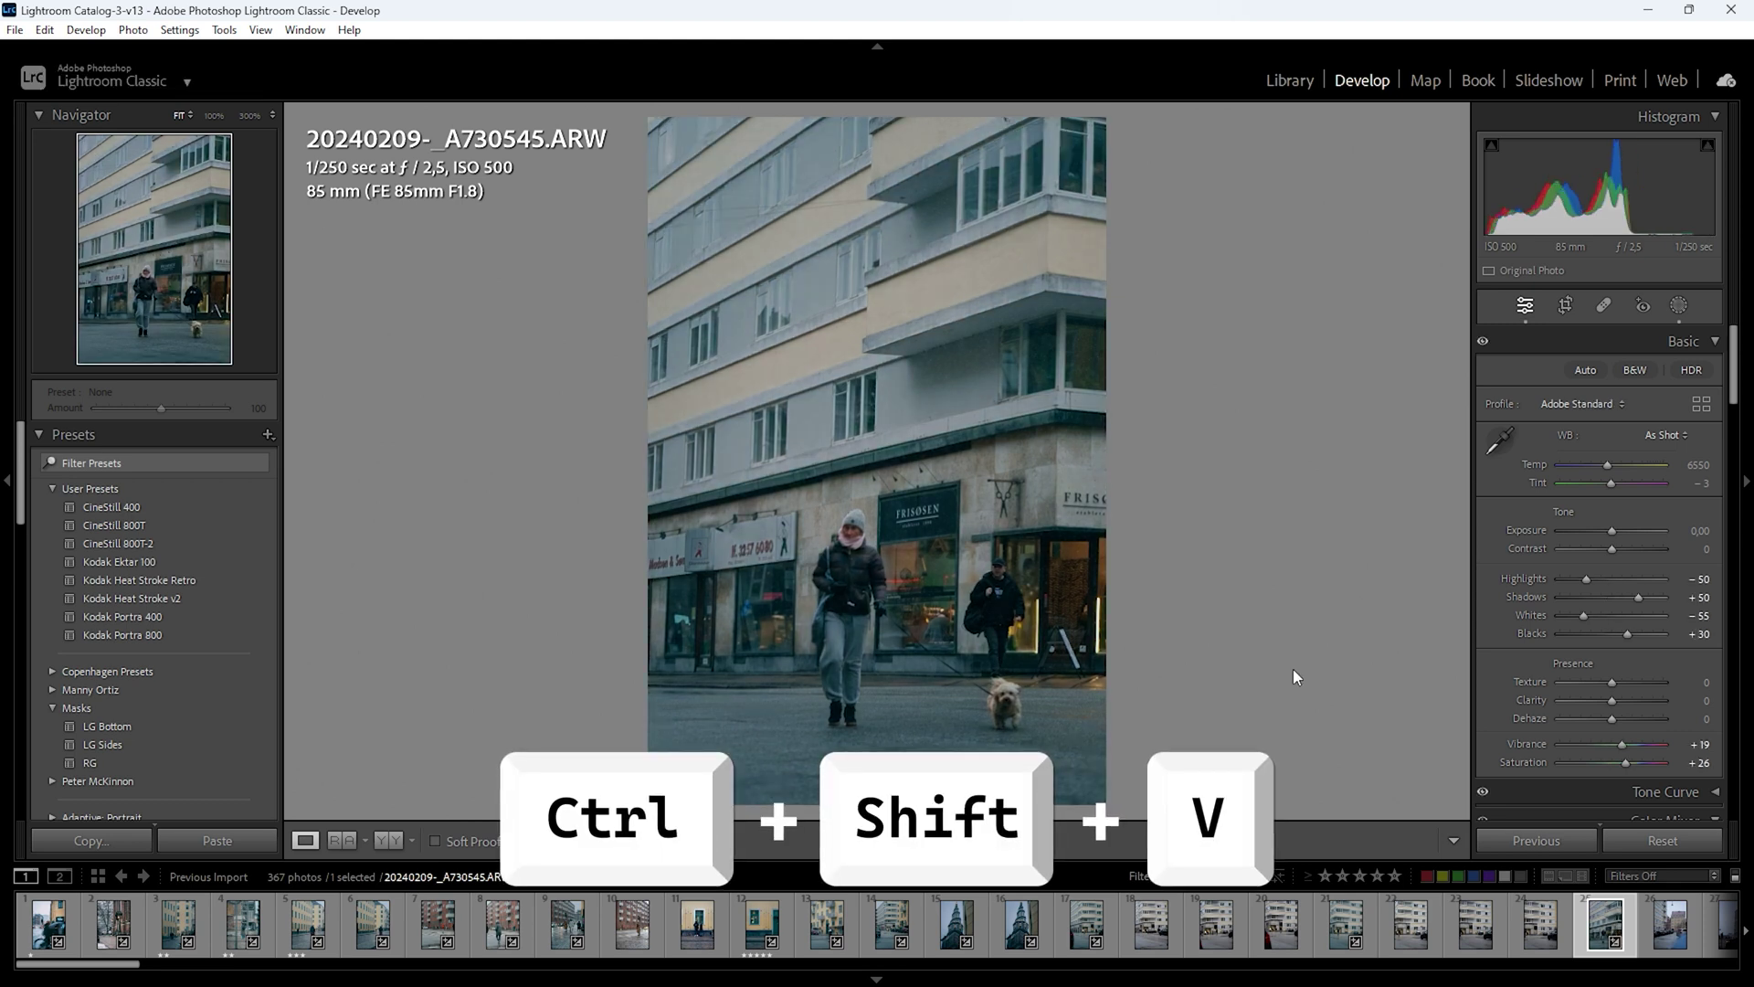
{"action": "key", "text": "m"}
{"action": "left_click_drag", "start_coordinate": [874, 410], "coordinate": [879, 539]}
{"action": "key", "text": "ctrl+shift+v"}
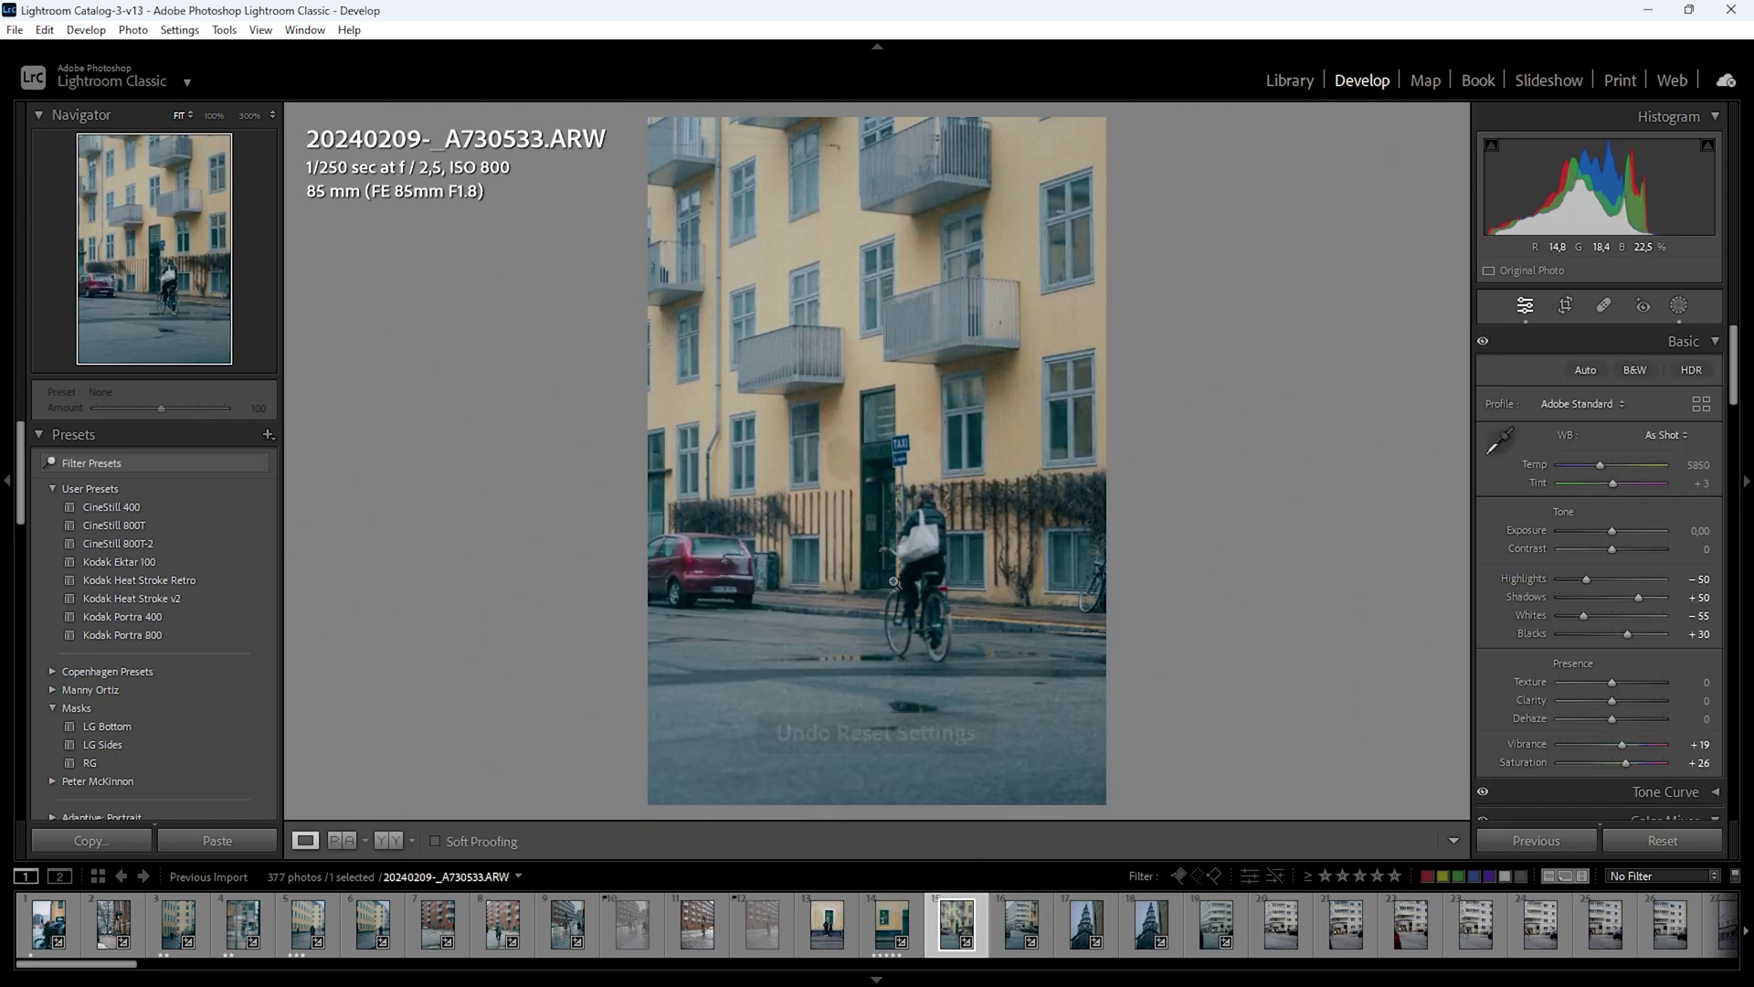
{"action": "key", "text": "Right"}
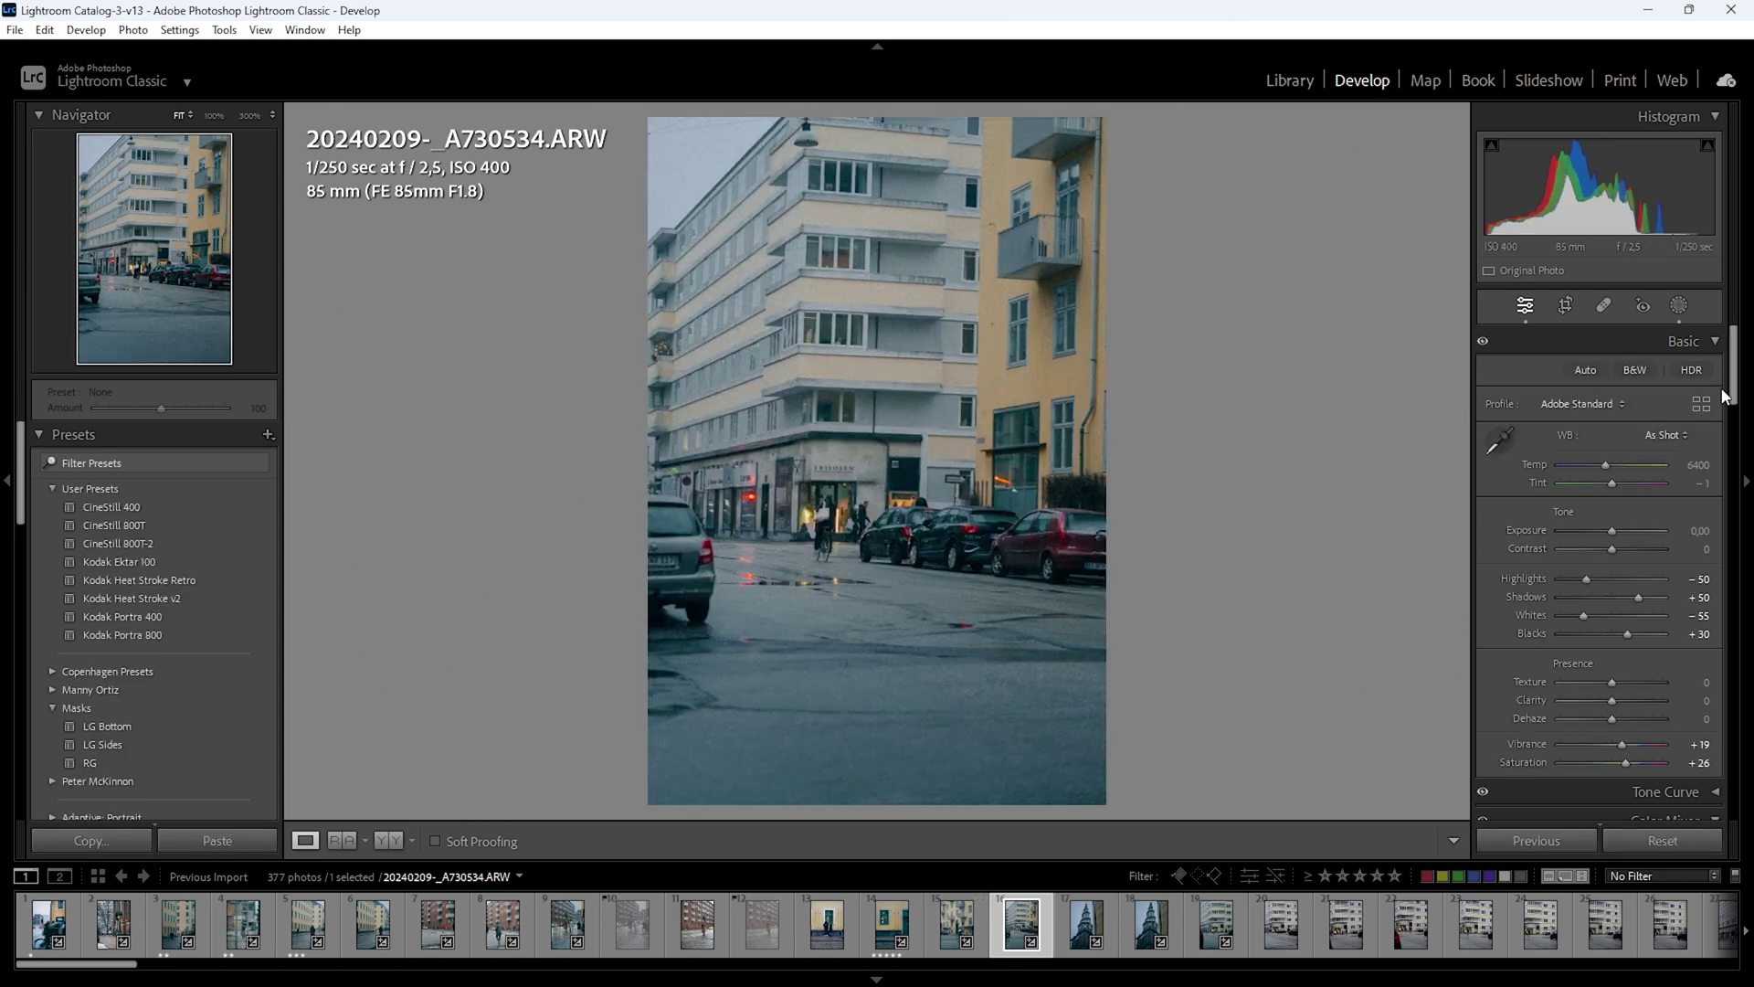
Update the Upright perspective correction on A730534 in the Transform panel
{"action": "scroll", "coordinate": [1654, 759], "scroll_direction": "down", "scroll_amount": 15}
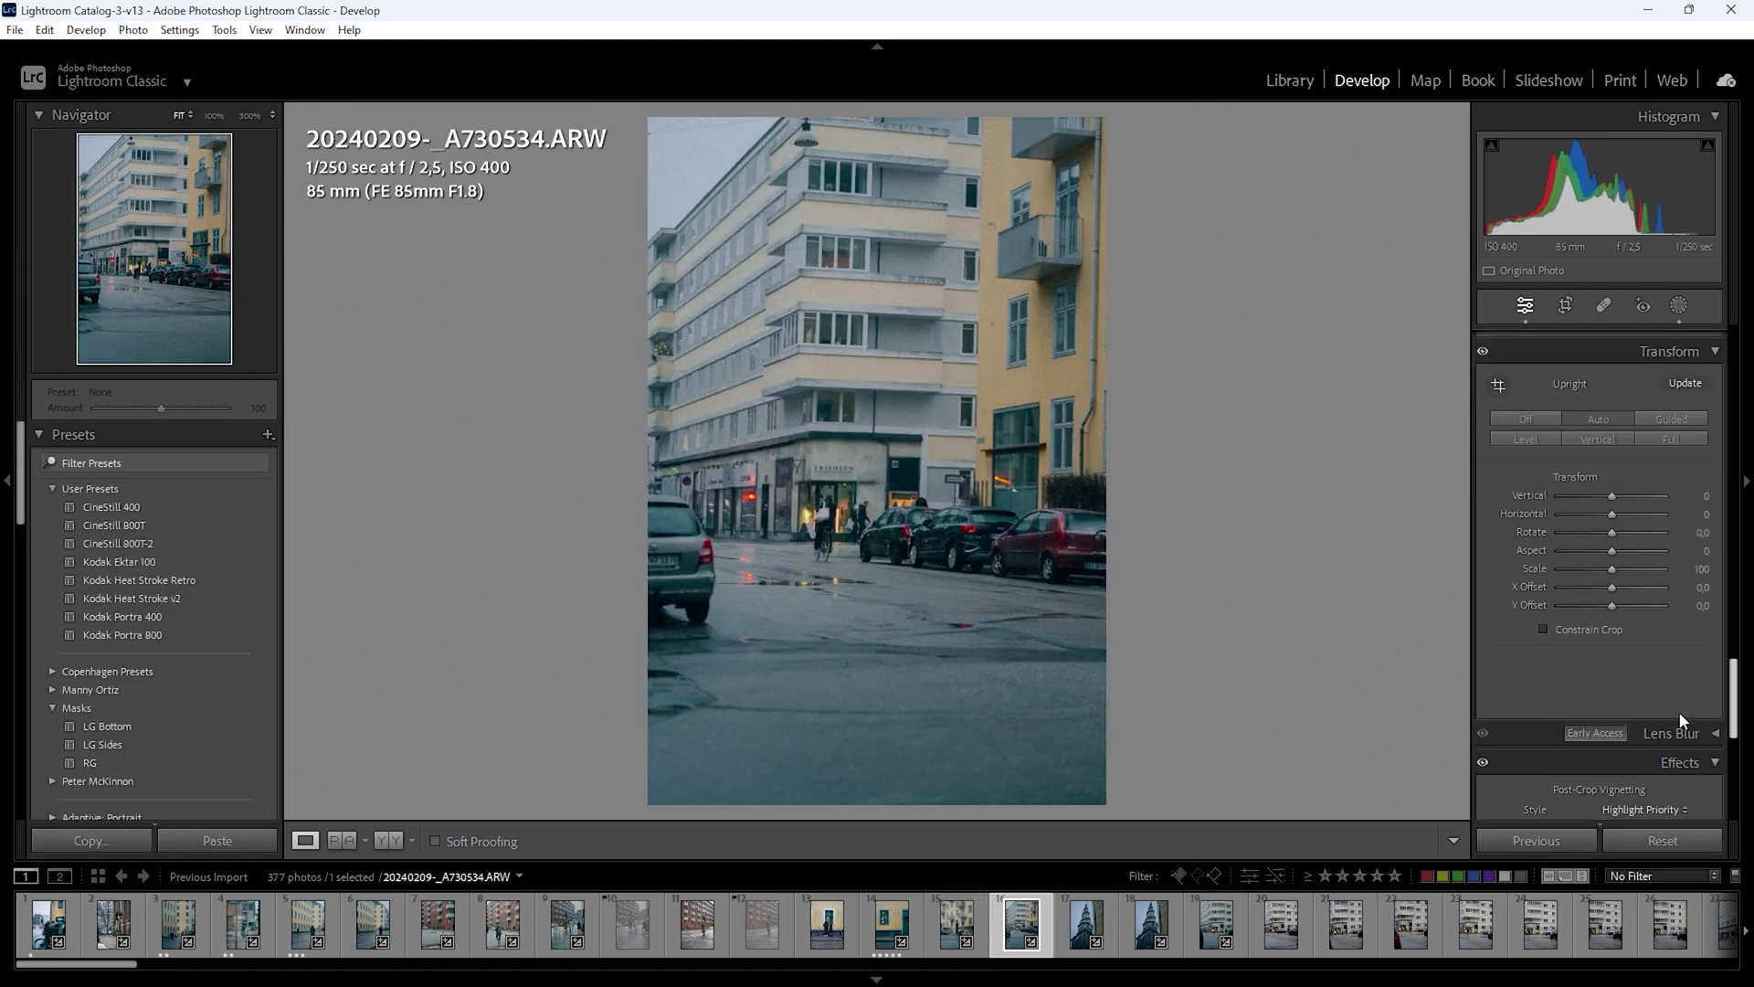
{"action": "scroll", "coordinate": [1675, 724], "scroll_direction": "up", "scroll_amount": 2}
{"action": "left_click", "coordinate": [1690, 510]}
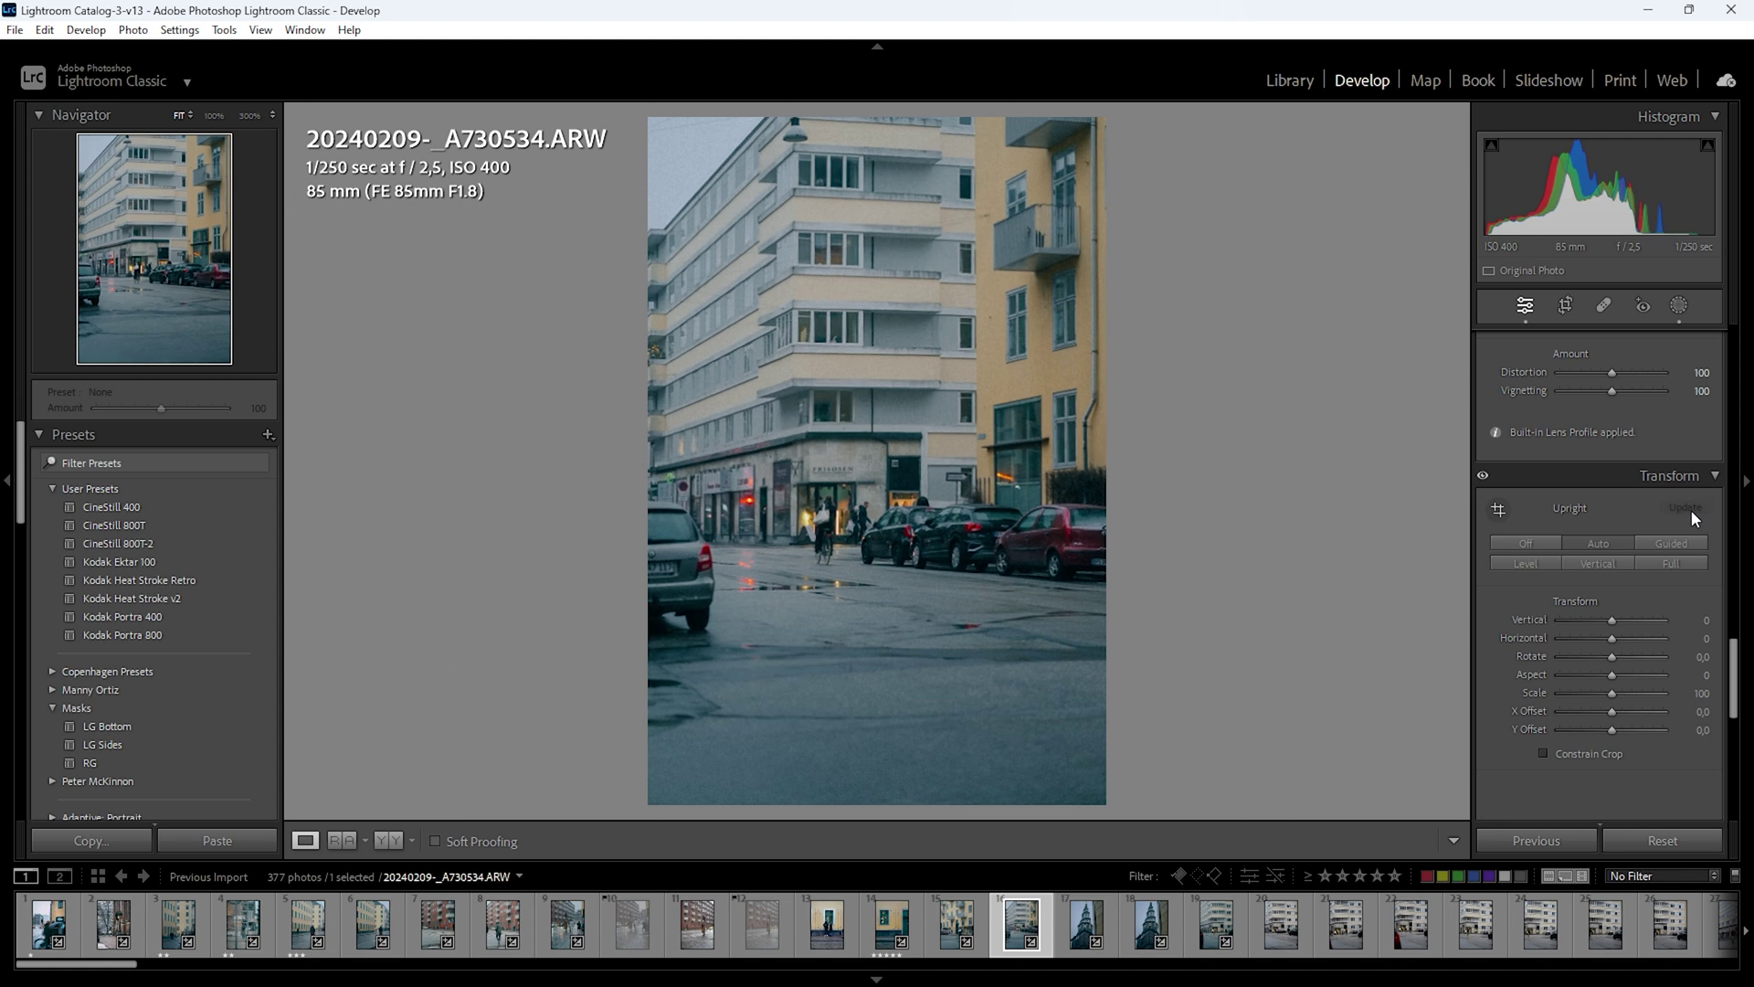
Move and reshape the radial mask so it tightly surrounds the cyclist
{"action": "key", "text": "shift+w"}
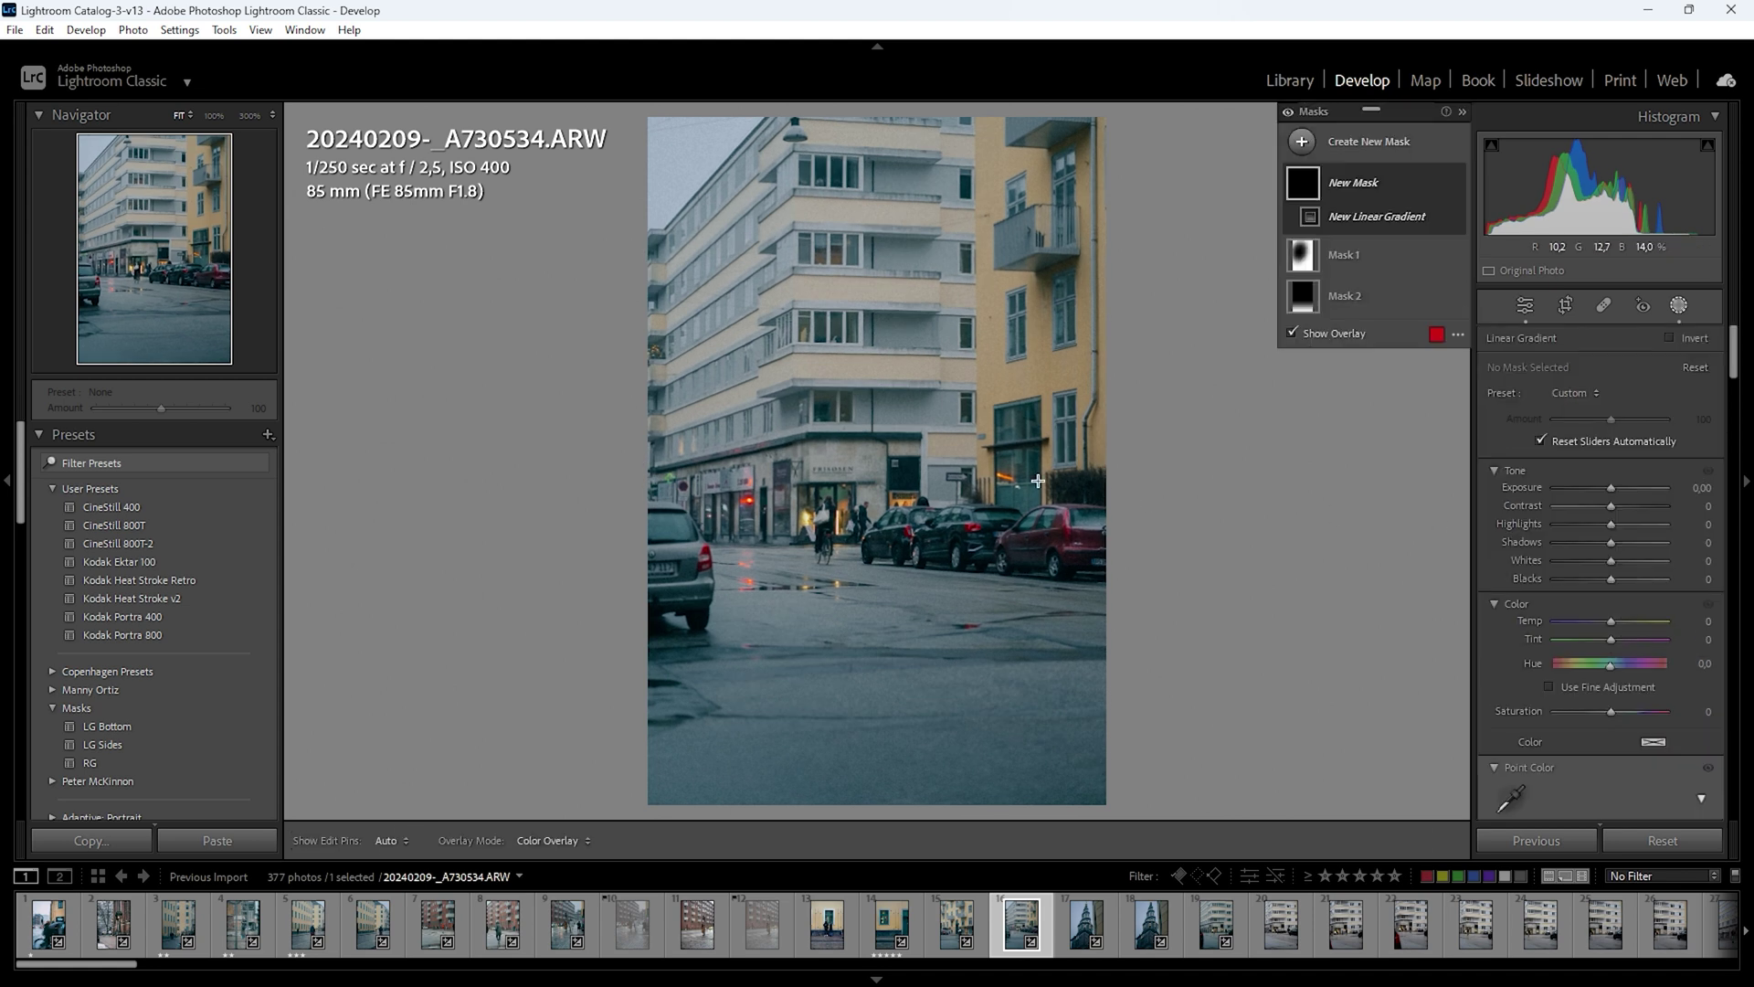
{"action": "left_click_drag", "start_coordinate": [801, 372], "coordinate": [832, 483]}
{"action": "left_click_drag", "start_coordinate": [912, 212], "coordinate": [865, 370]}
Crop A730557 to a portrait 16x9 frame centred on the hooded cyclist
{"action": "key", "text": "r"}
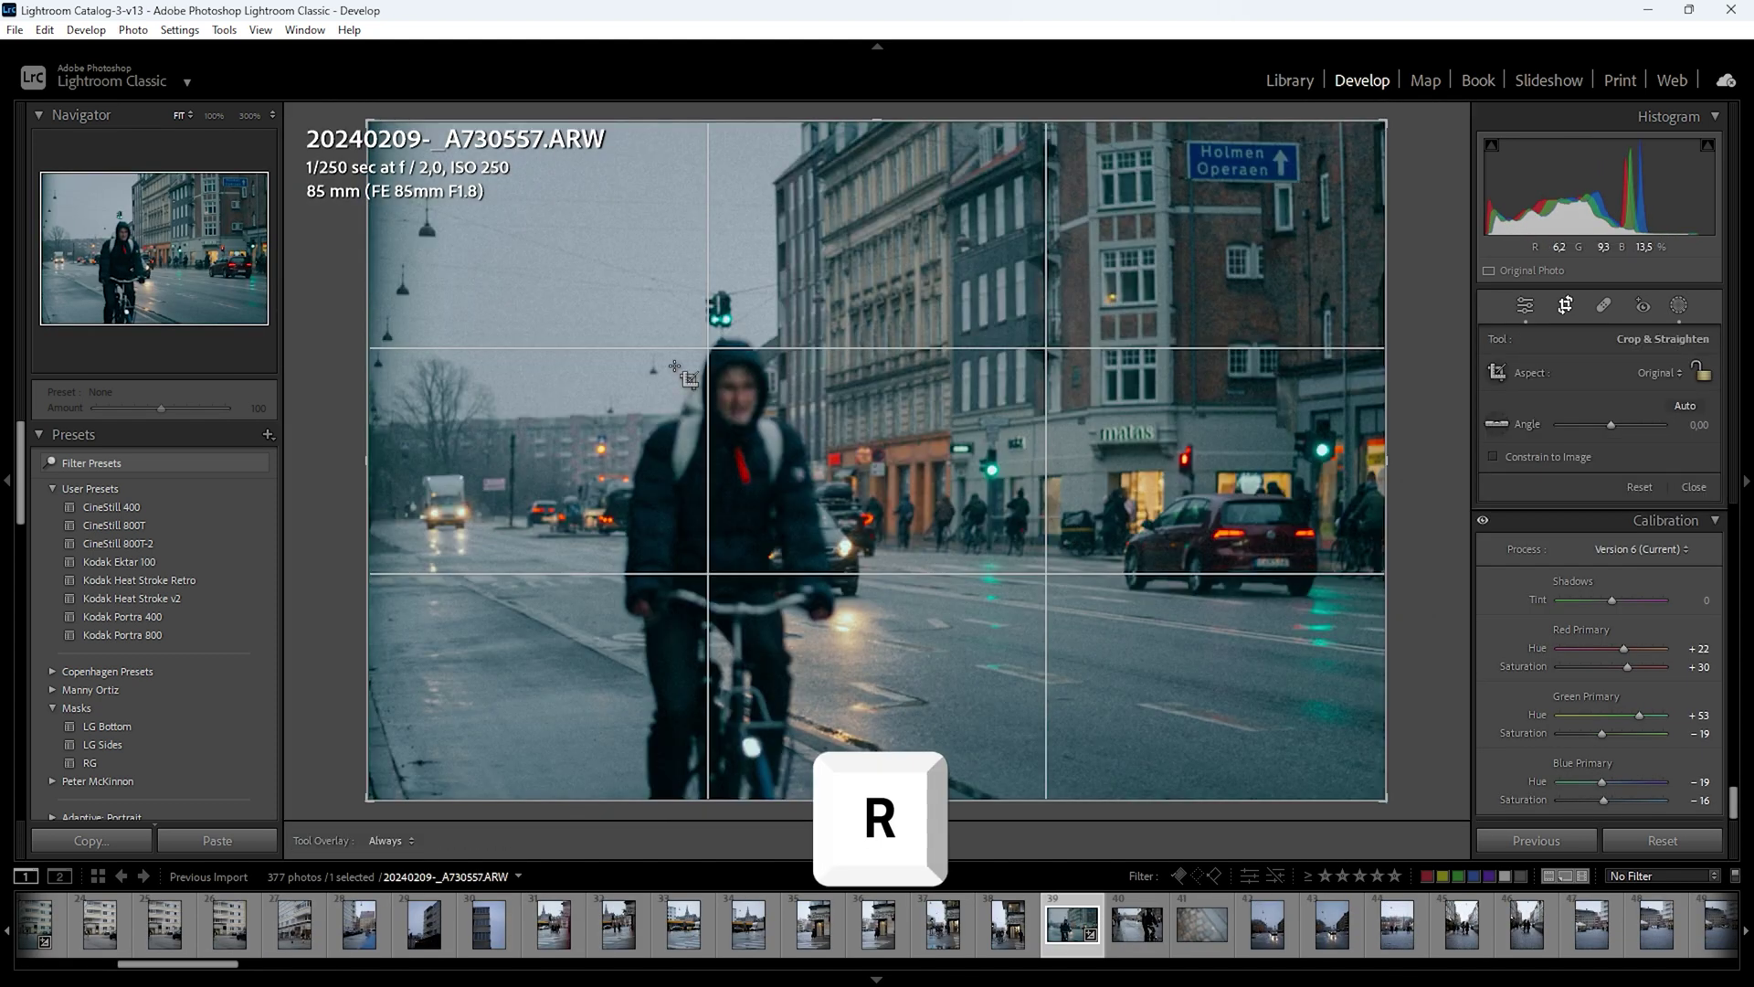
{"action": "left_click", "coordinate": [1661, 372]}
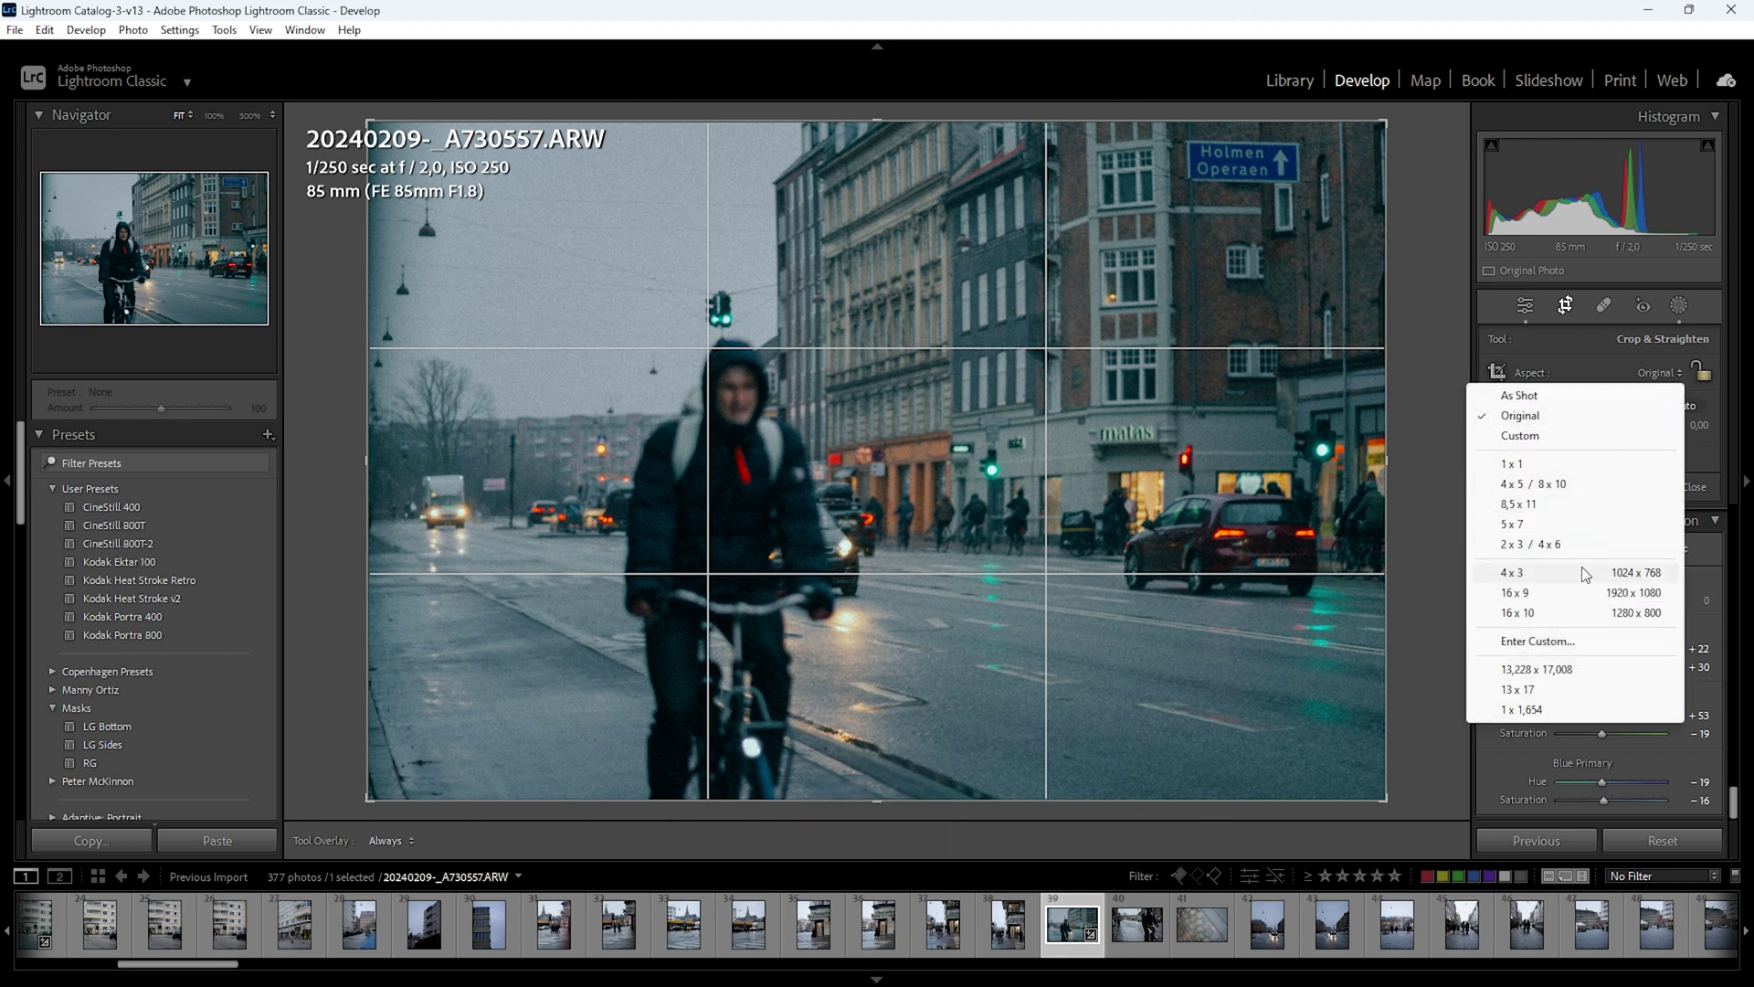
{"action": "left_click", "coordinate": [1573, 592]}
{"action": "key", "text": "x"}
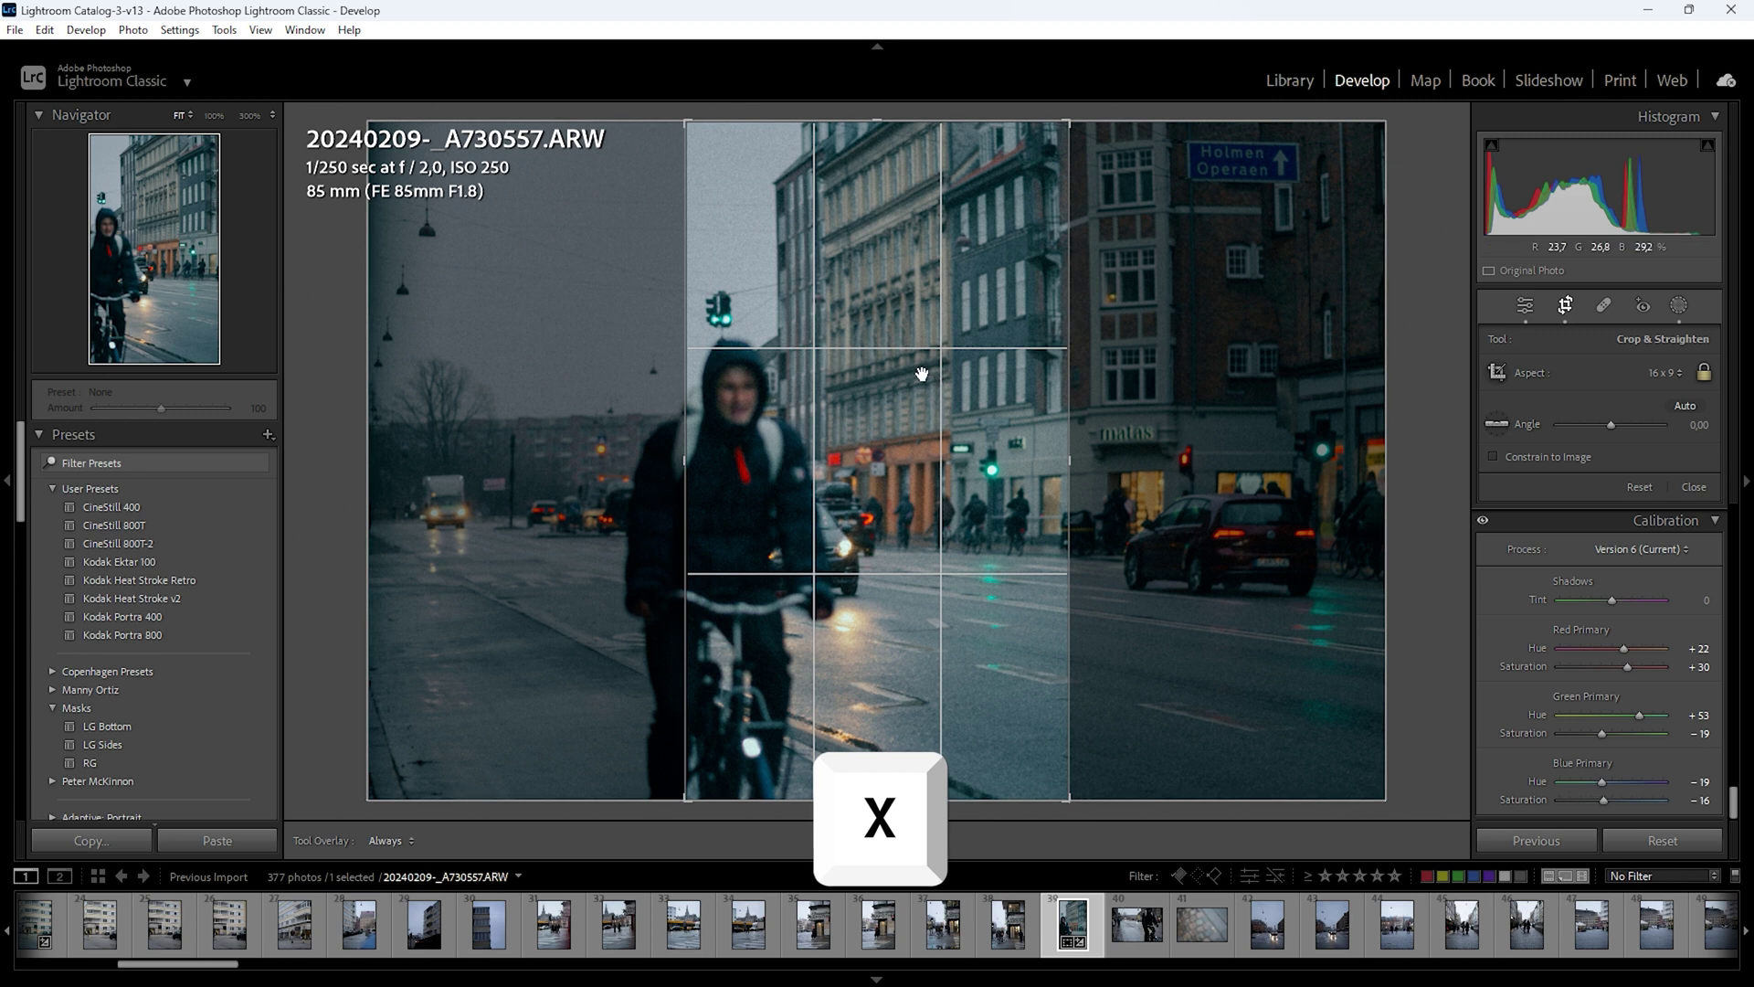
{"action": "left_click_drag", "start_coordinate": [891, 345], "coordinate": [972, 356]}
{"action": "key", "text": "Return"}
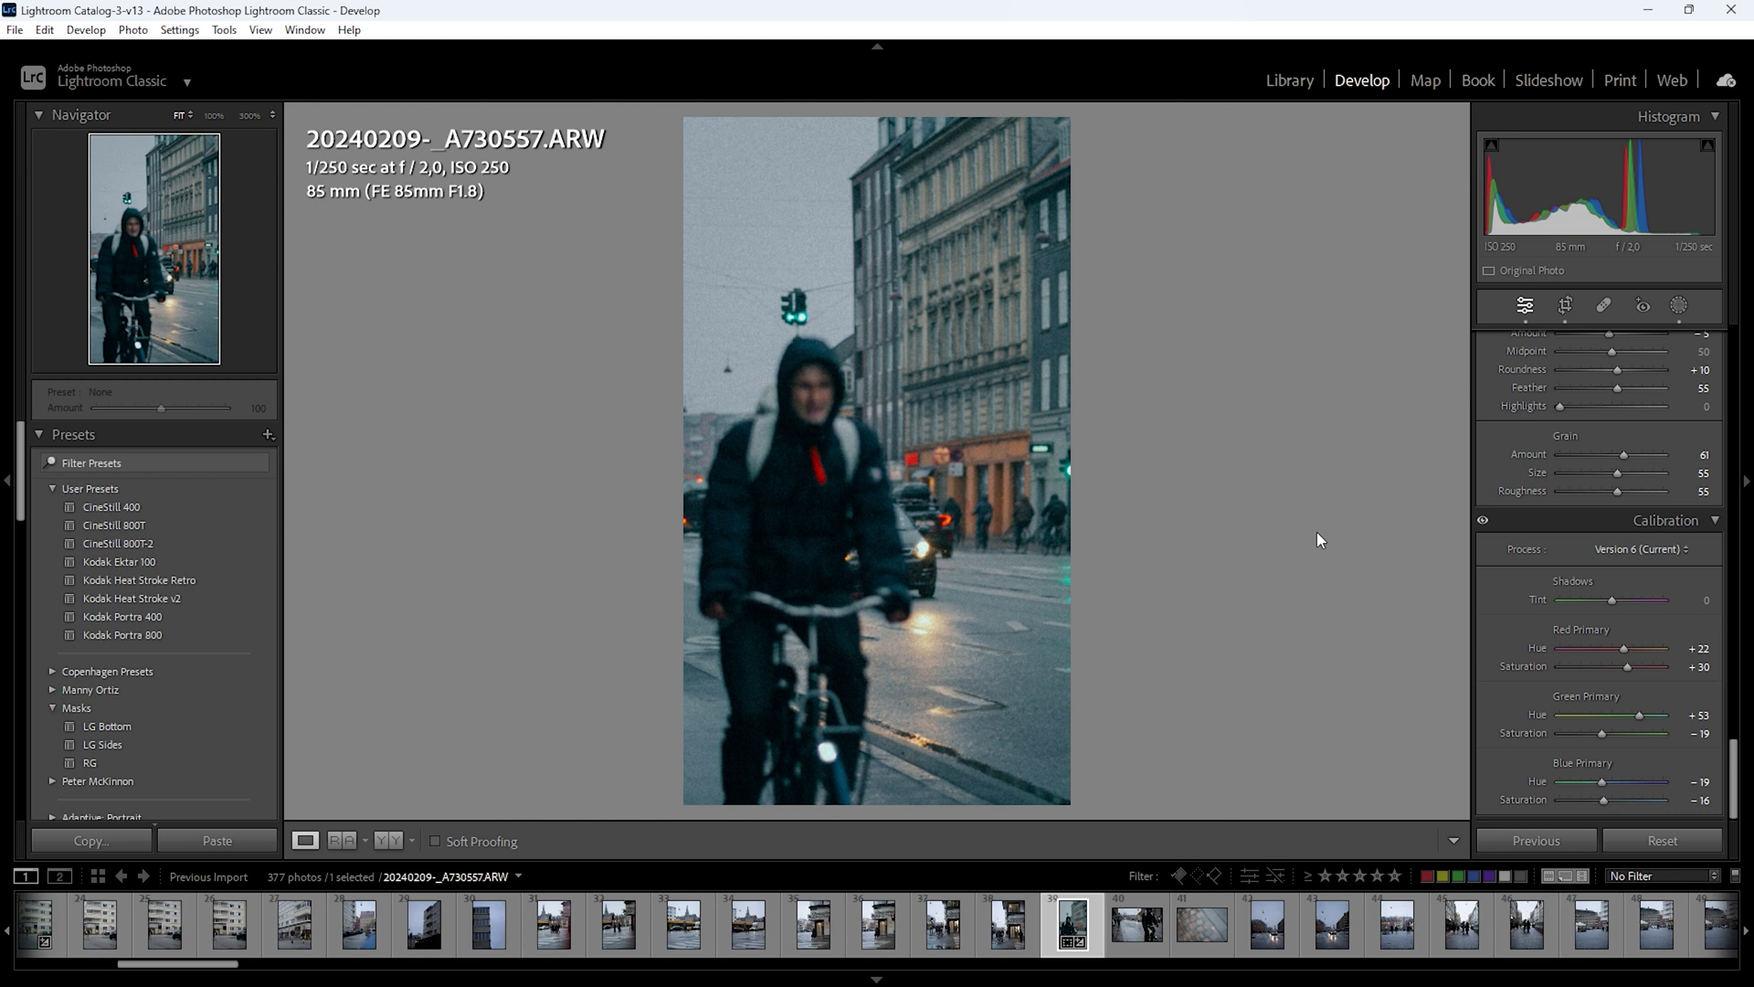
{"action": "key", "text": "r"}
{"action": "left_click", "coordinate": [1658, 372]}
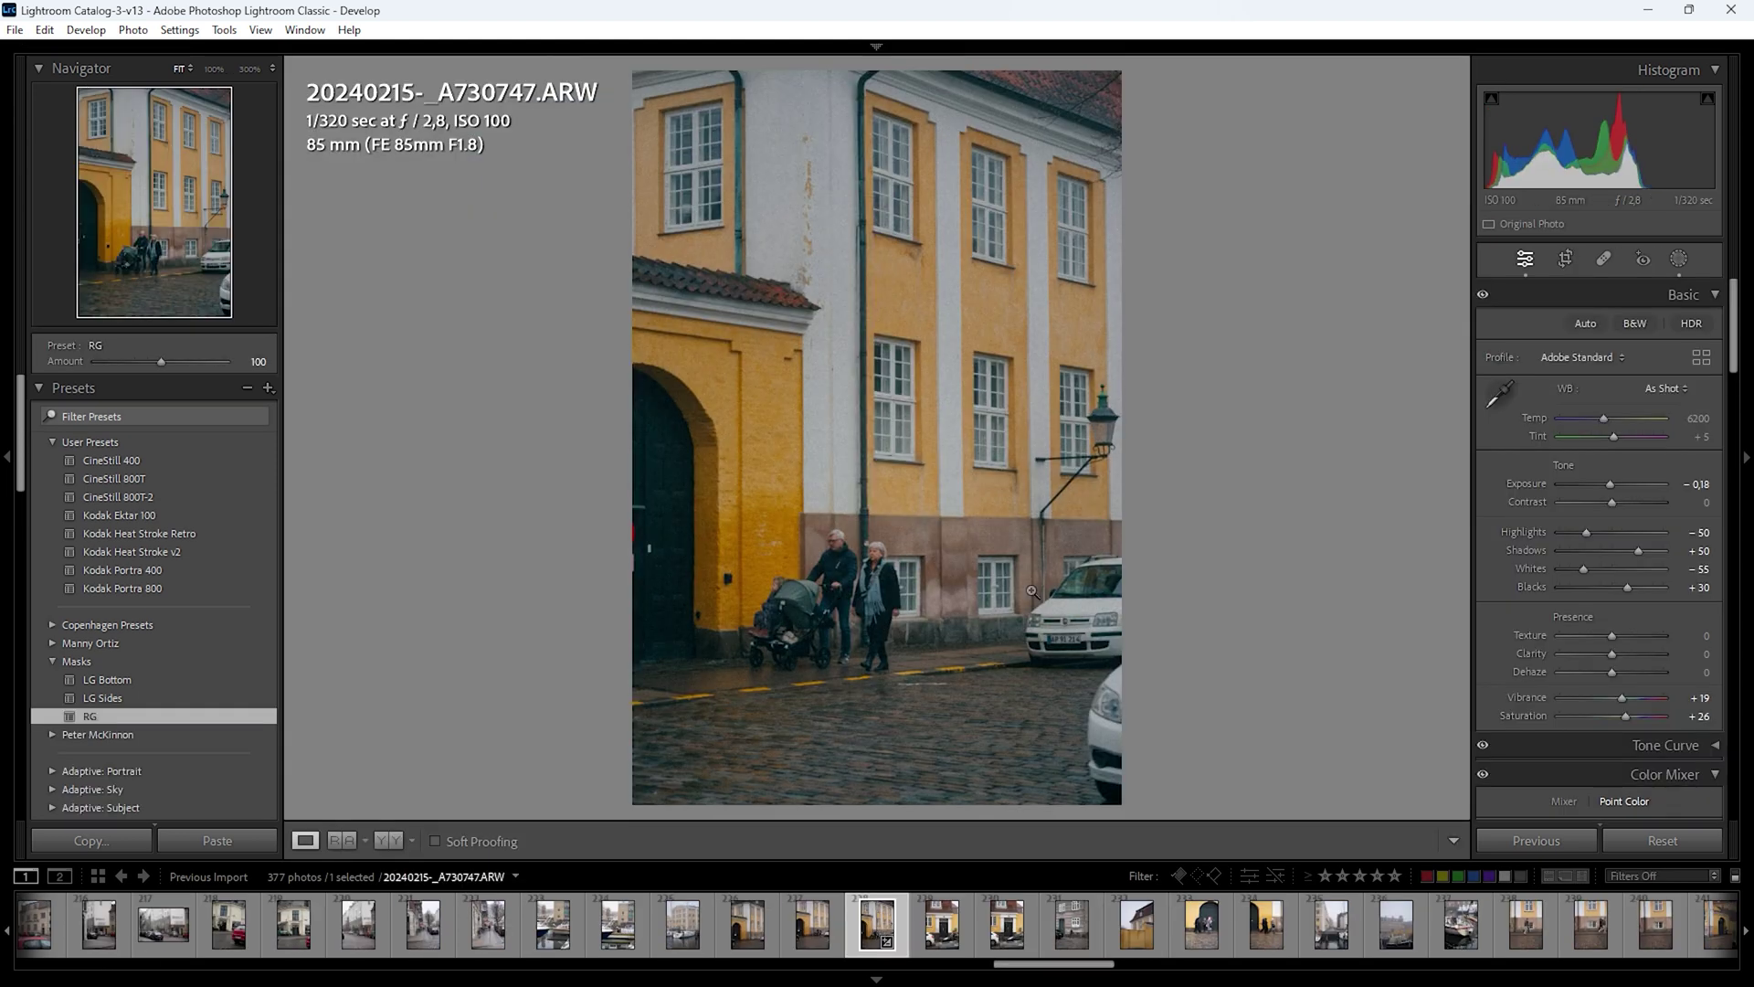
Compare before and after side by side, then return to the single photo view
{"action": "key", "text": "y"}
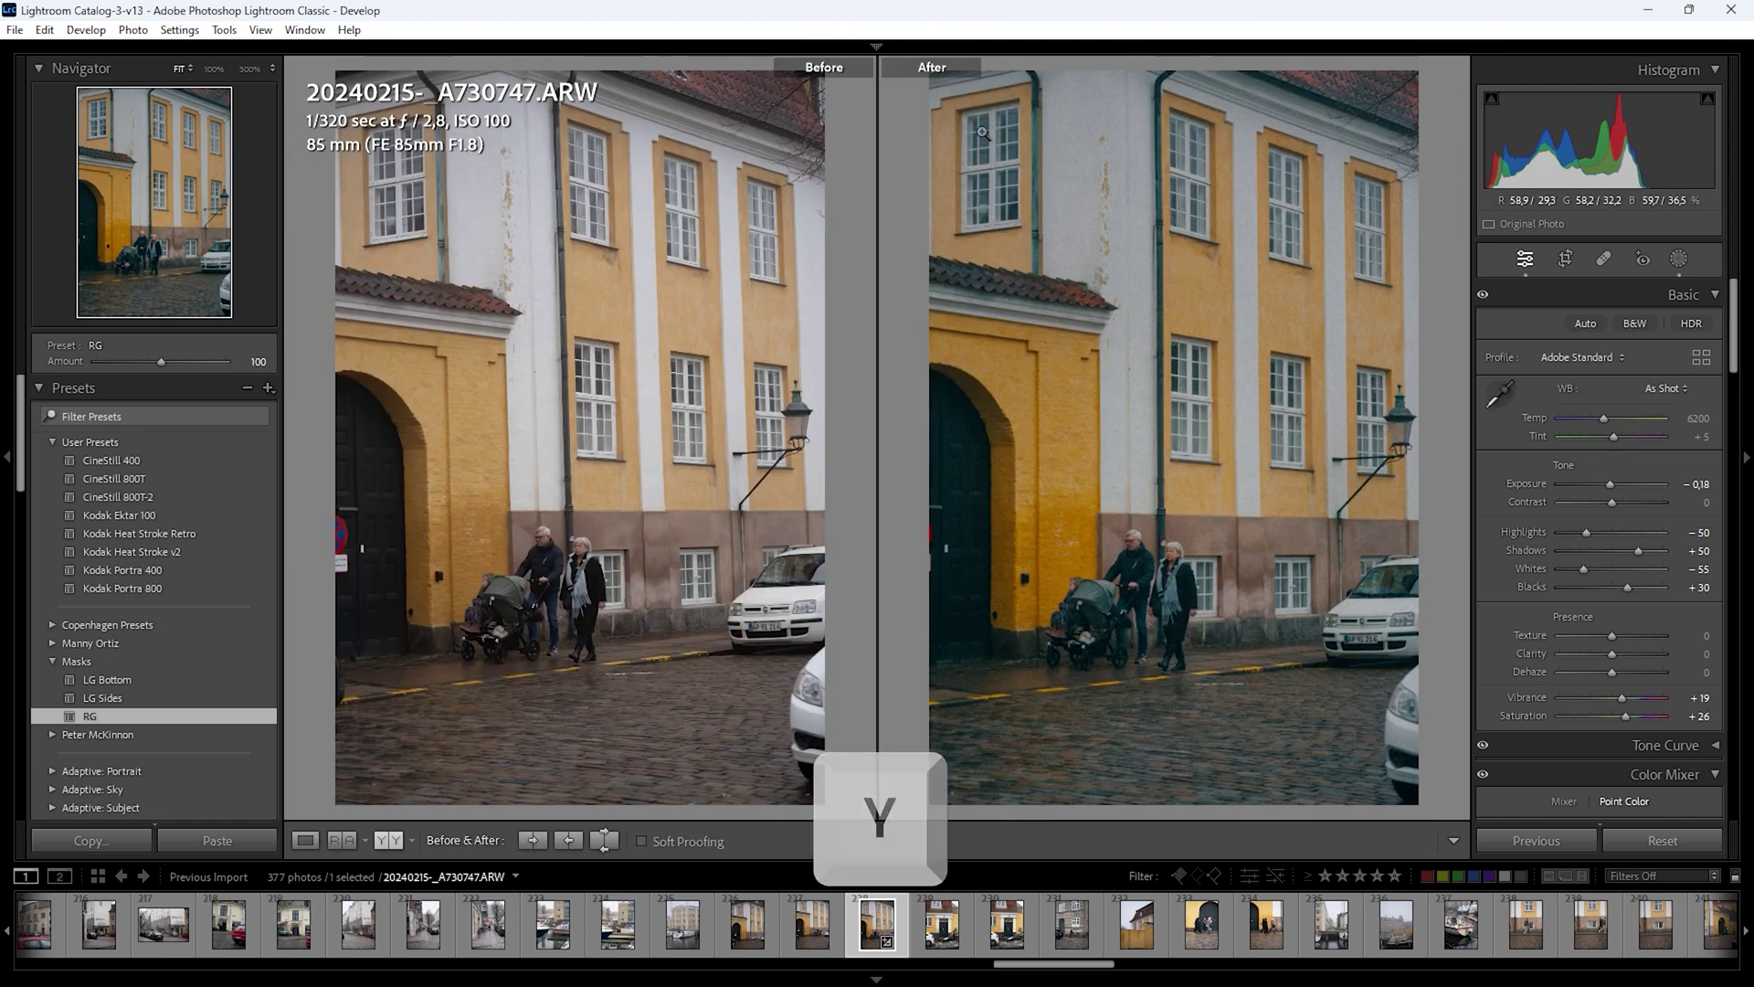
{"action": "key", "text": "y"}
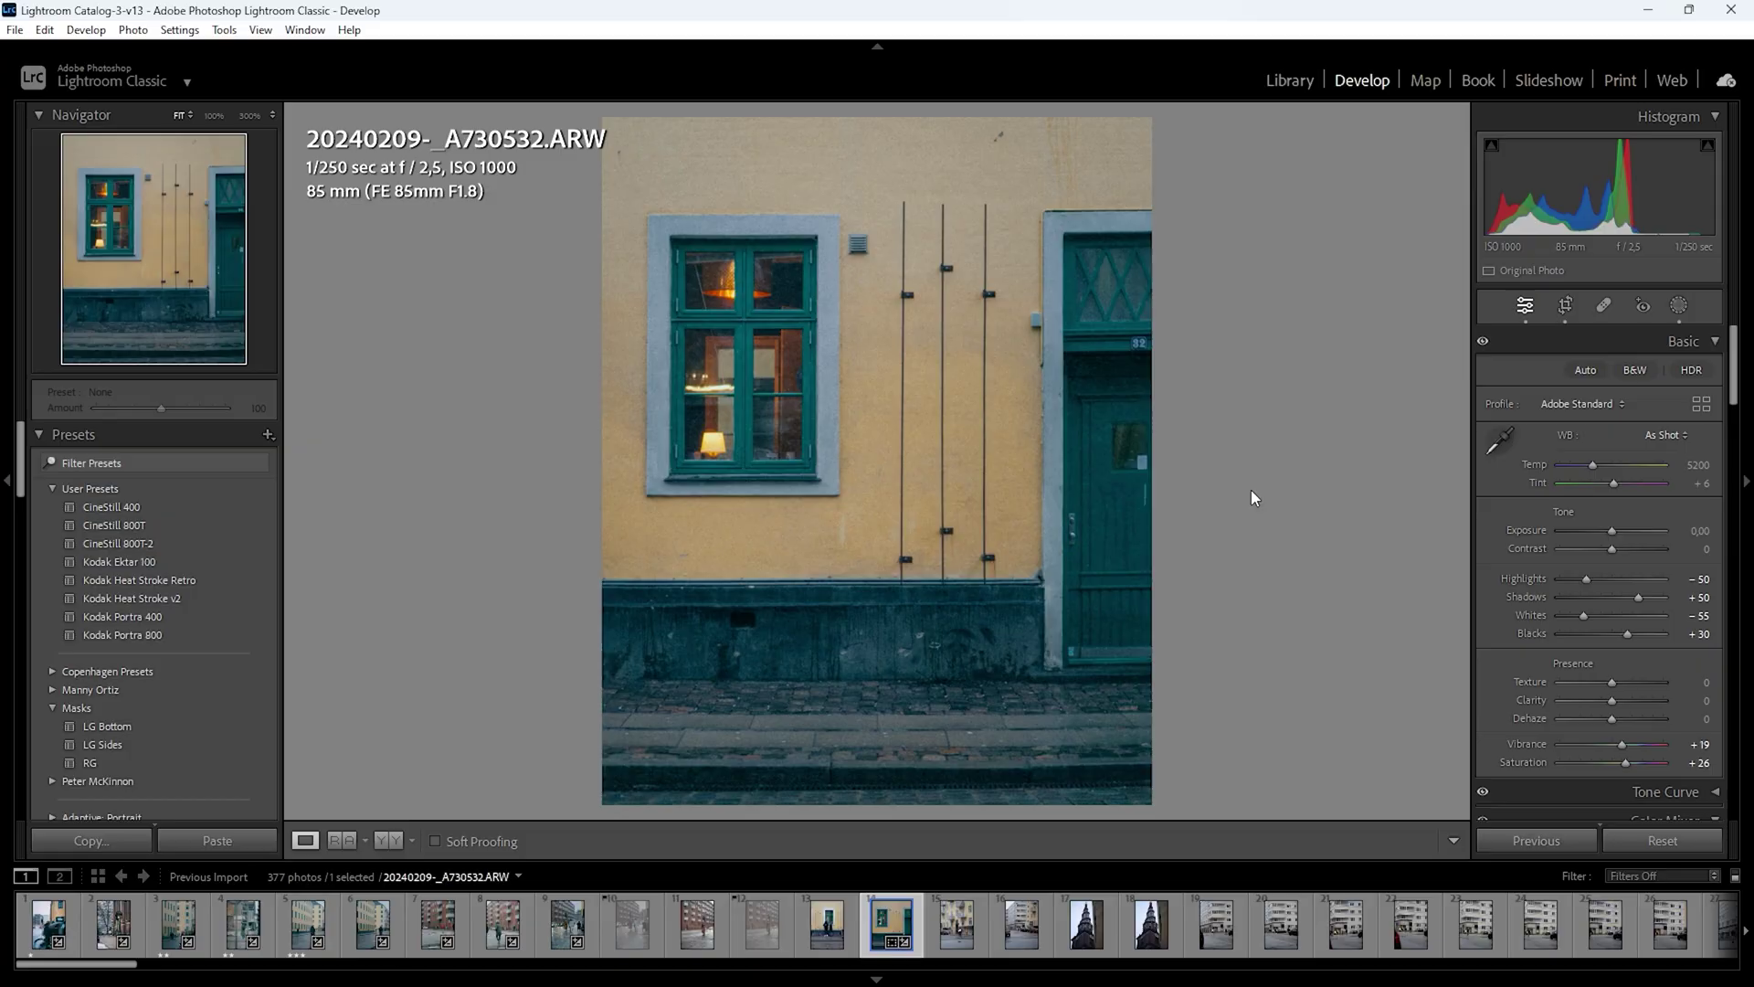
Step the yellow-wall photo from one to five stars, clear its rating, and show the filmstrip filters
{"action": "key", "text": "1"}
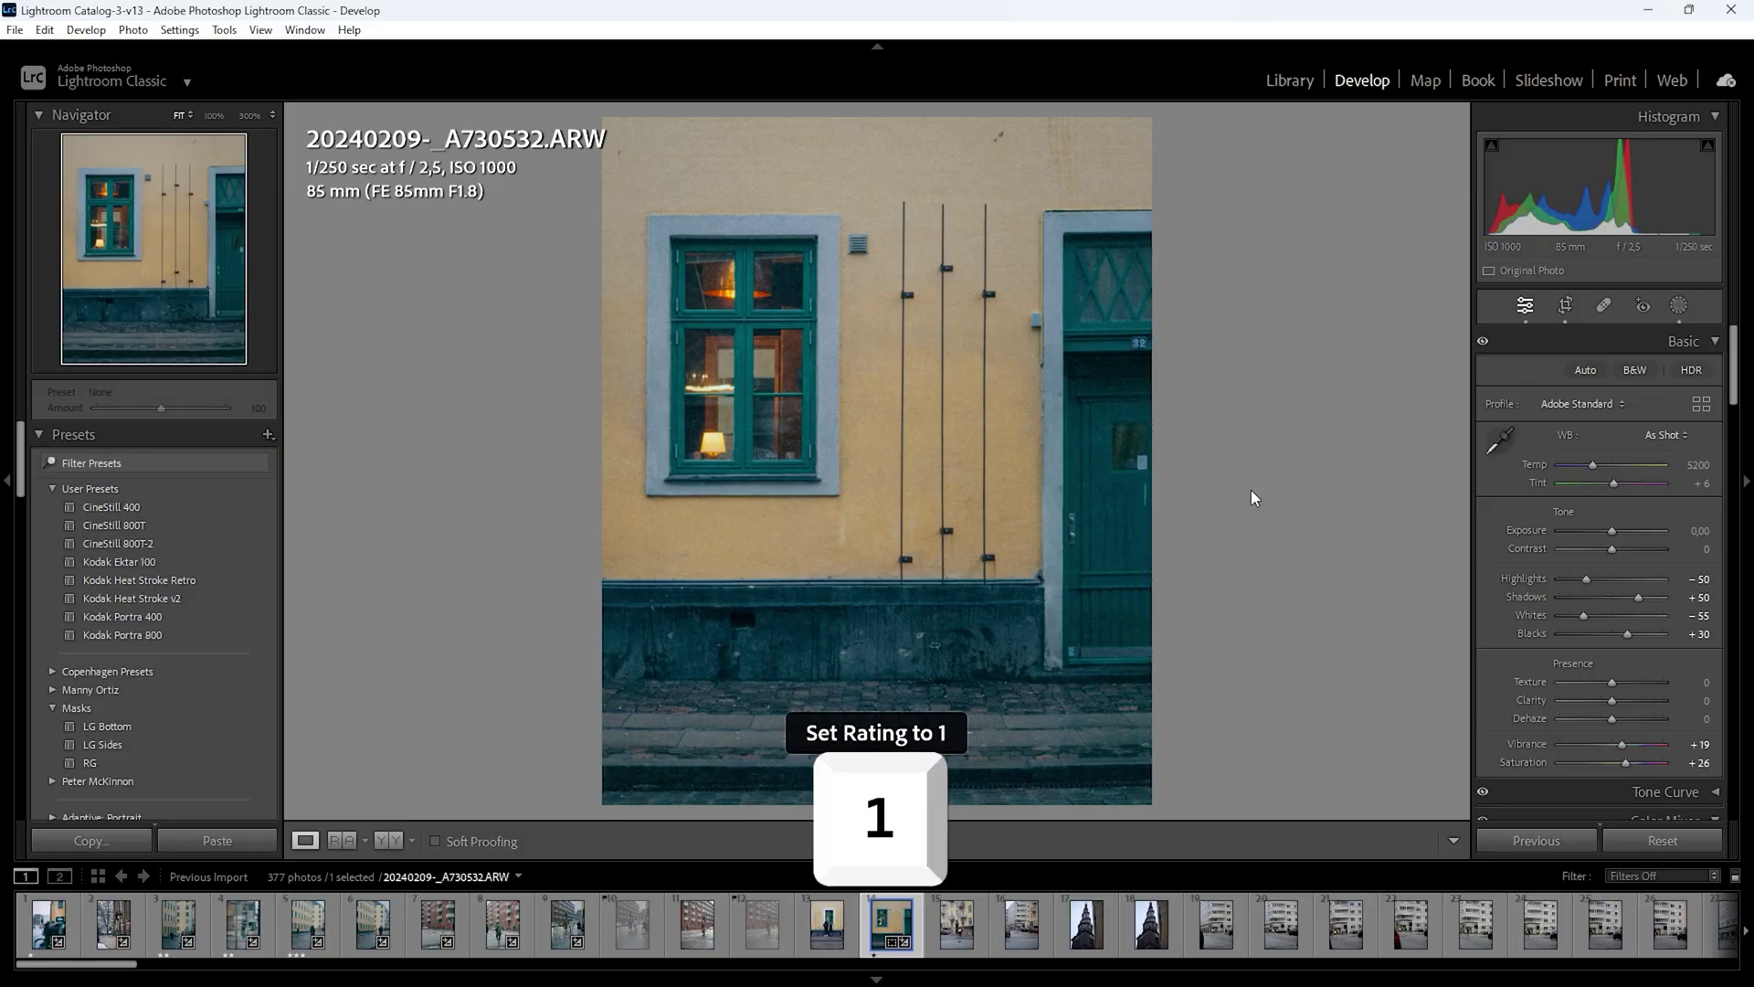
{"action": "key", "text": "2"}
{"action": "key", "text": "3"}
{"action": "key", "text": "4"}
{"action": "key", "text": "5"}
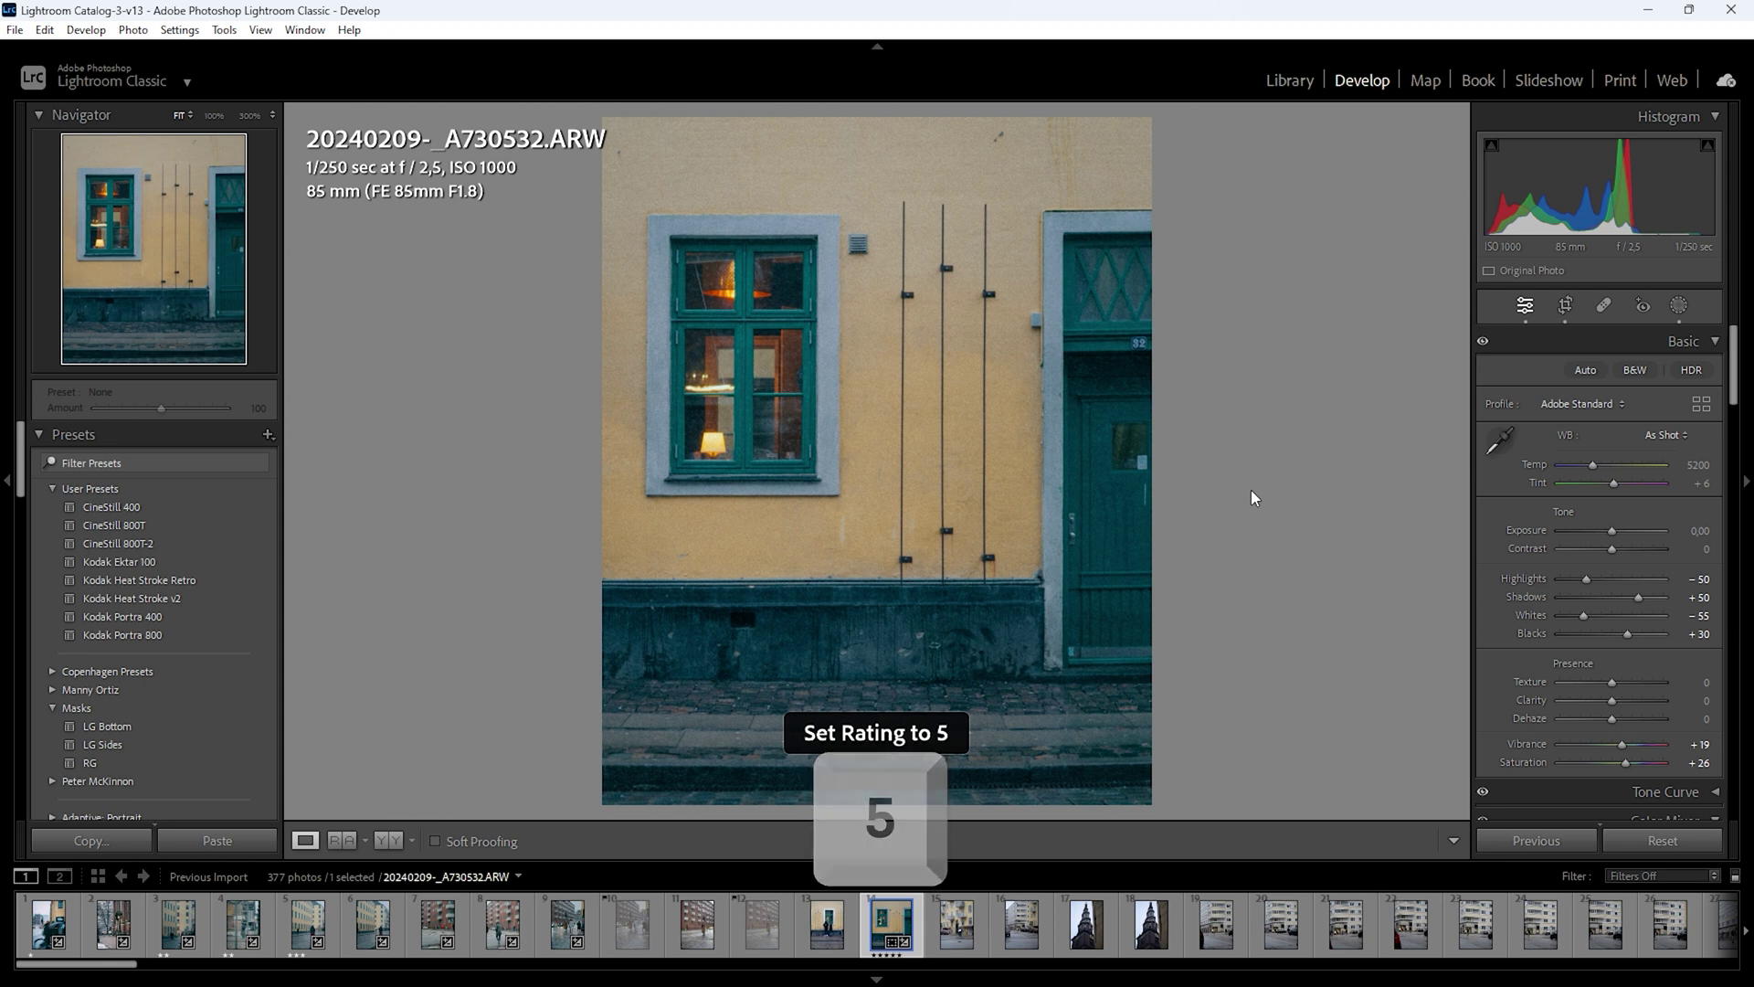
{"action": "key", "text": "0"}
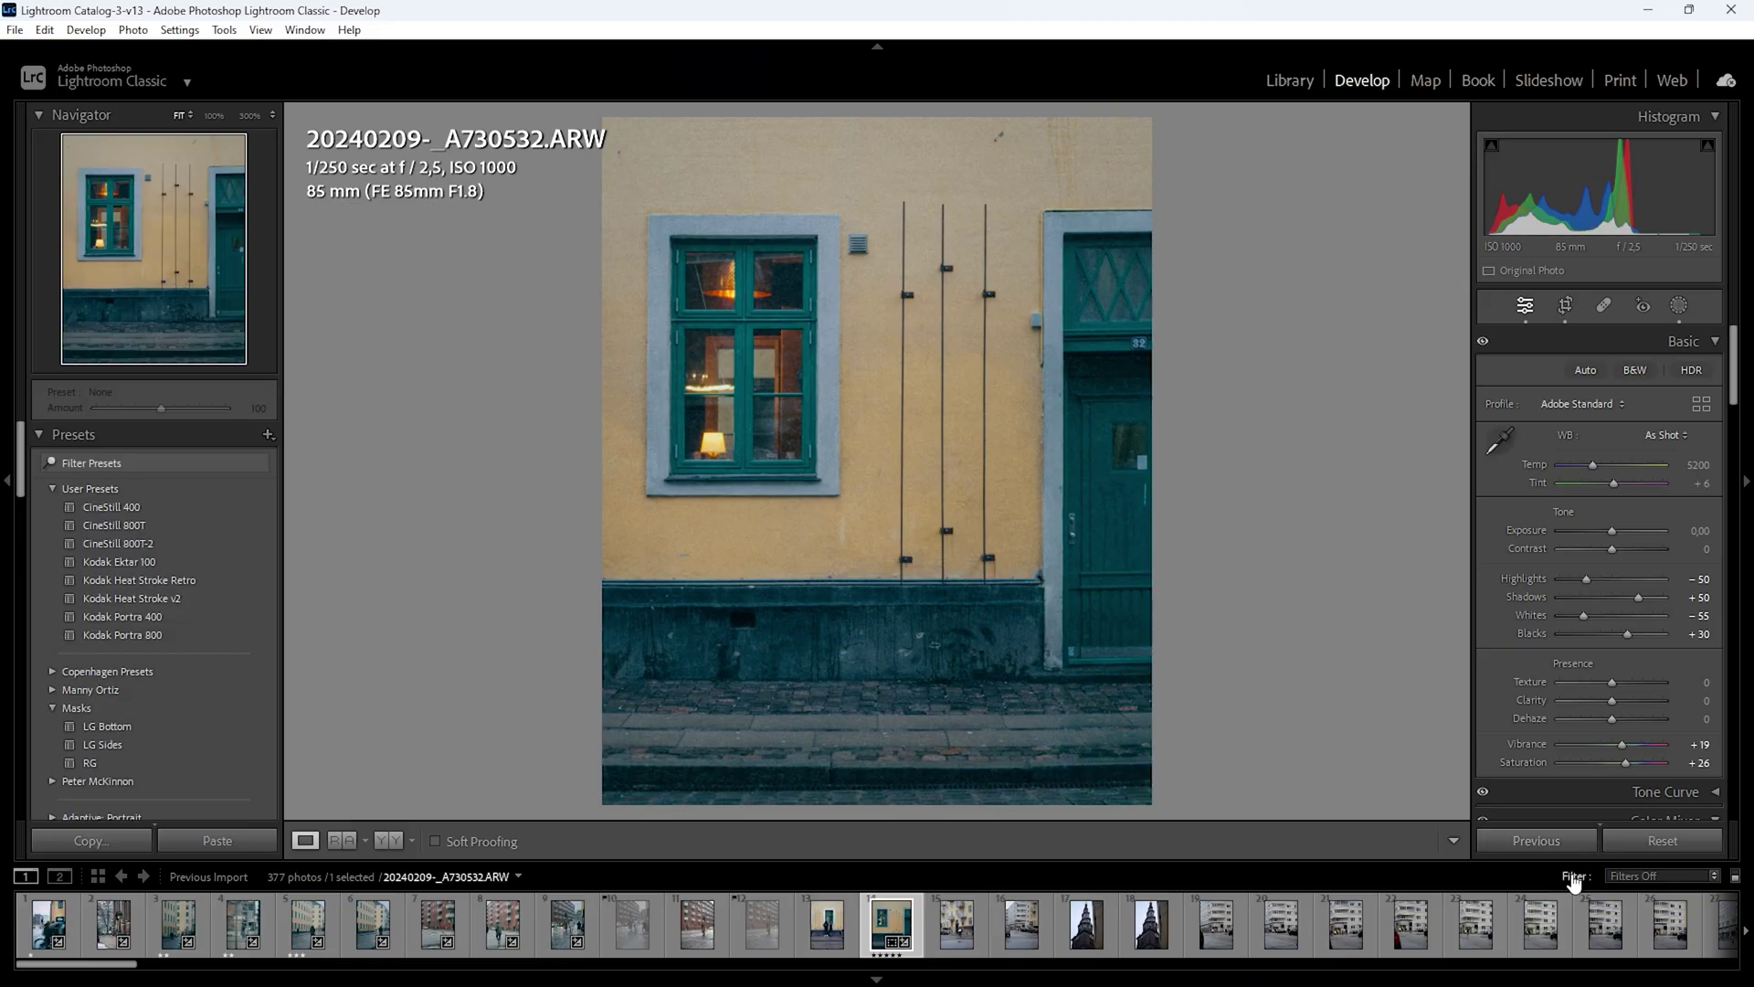
{"action": "left_click", "coordinate": [1572, 875]}
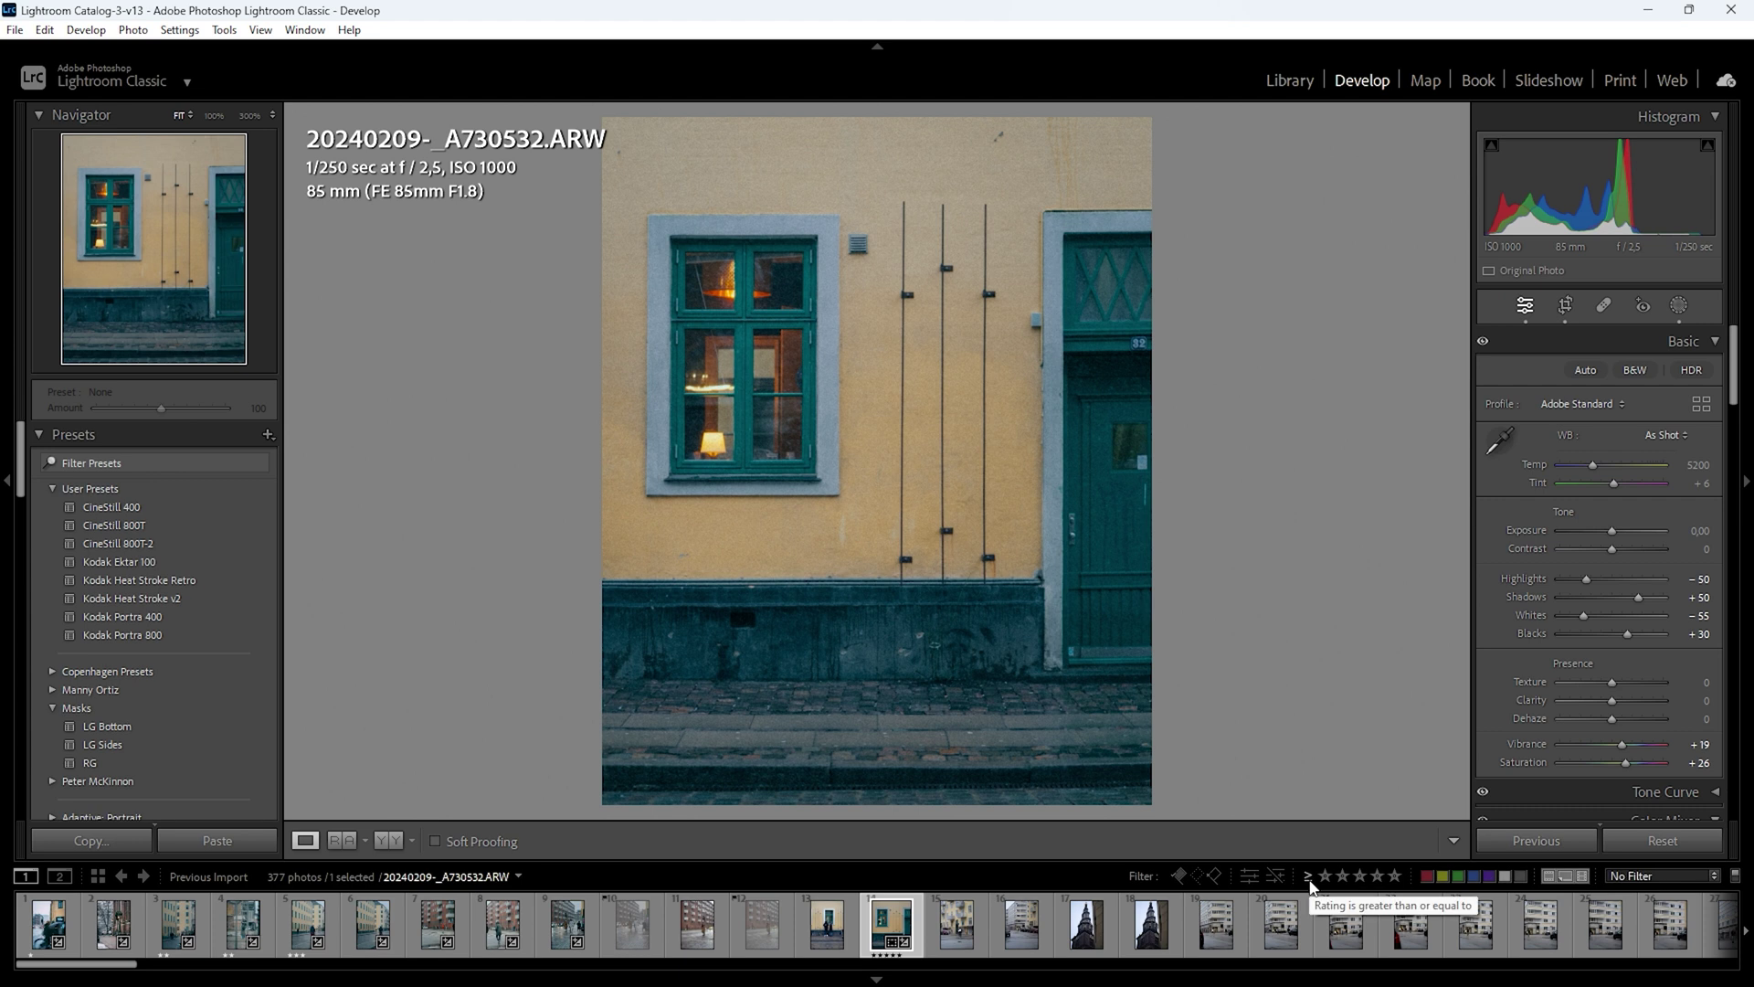
Filter the filmstrip to exactly five-star photos, then clear all filters
{"action": "left_click", "coordinate": [1309, 878]}
{"action": "left_click", "coordinate": [1363, 932]}
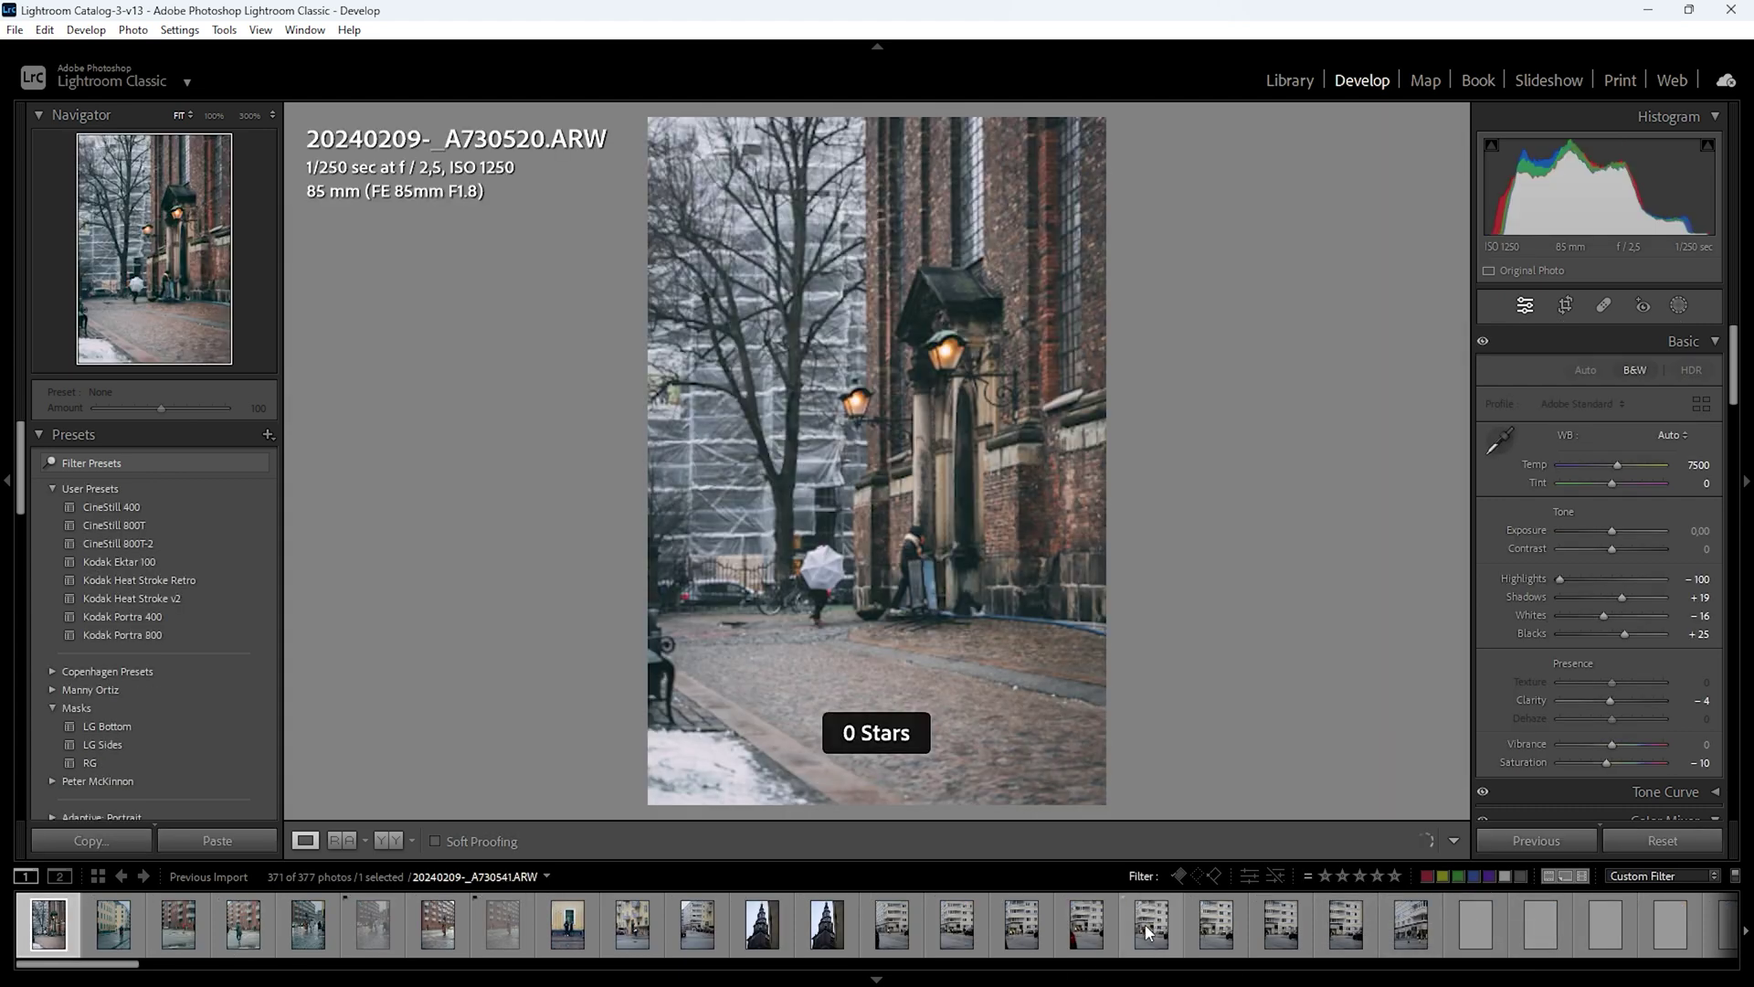
{"action": "left_click", "coordinate": [1395, 875]}
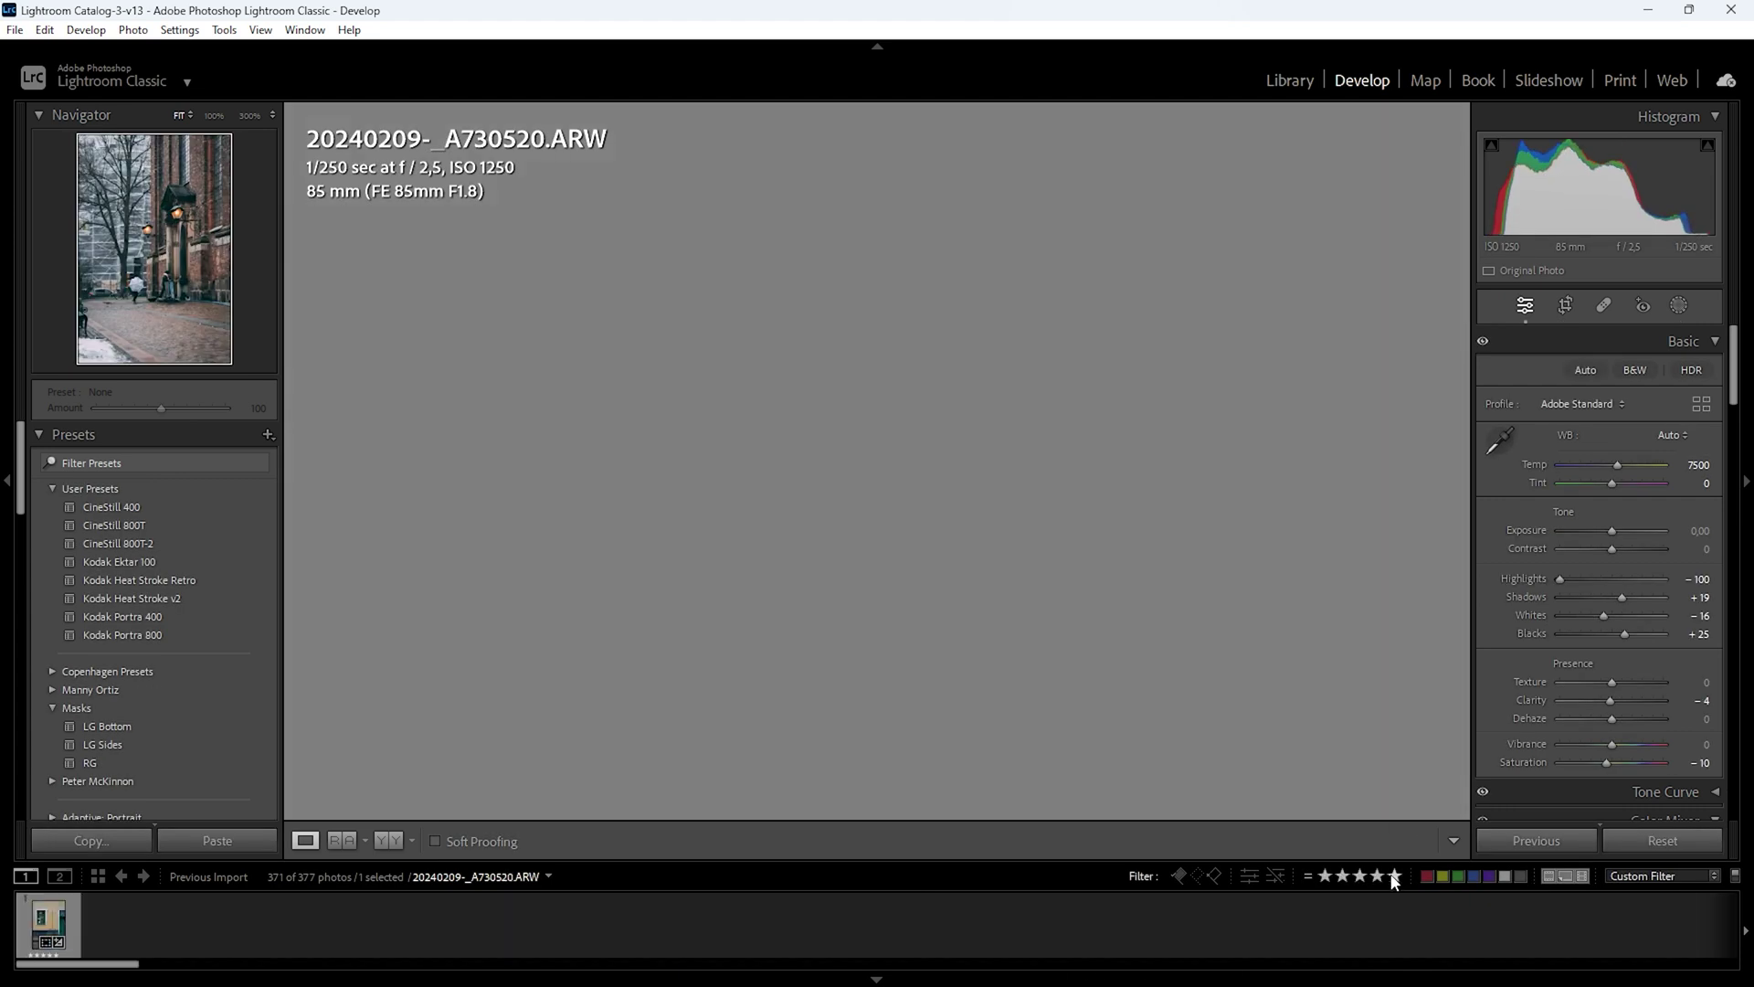
{"action": "key", "text": "ctrl+l"}
Cycle the photo's colour label through red, yellow and green, ending on blue
{"action": "key", "text": "6"}
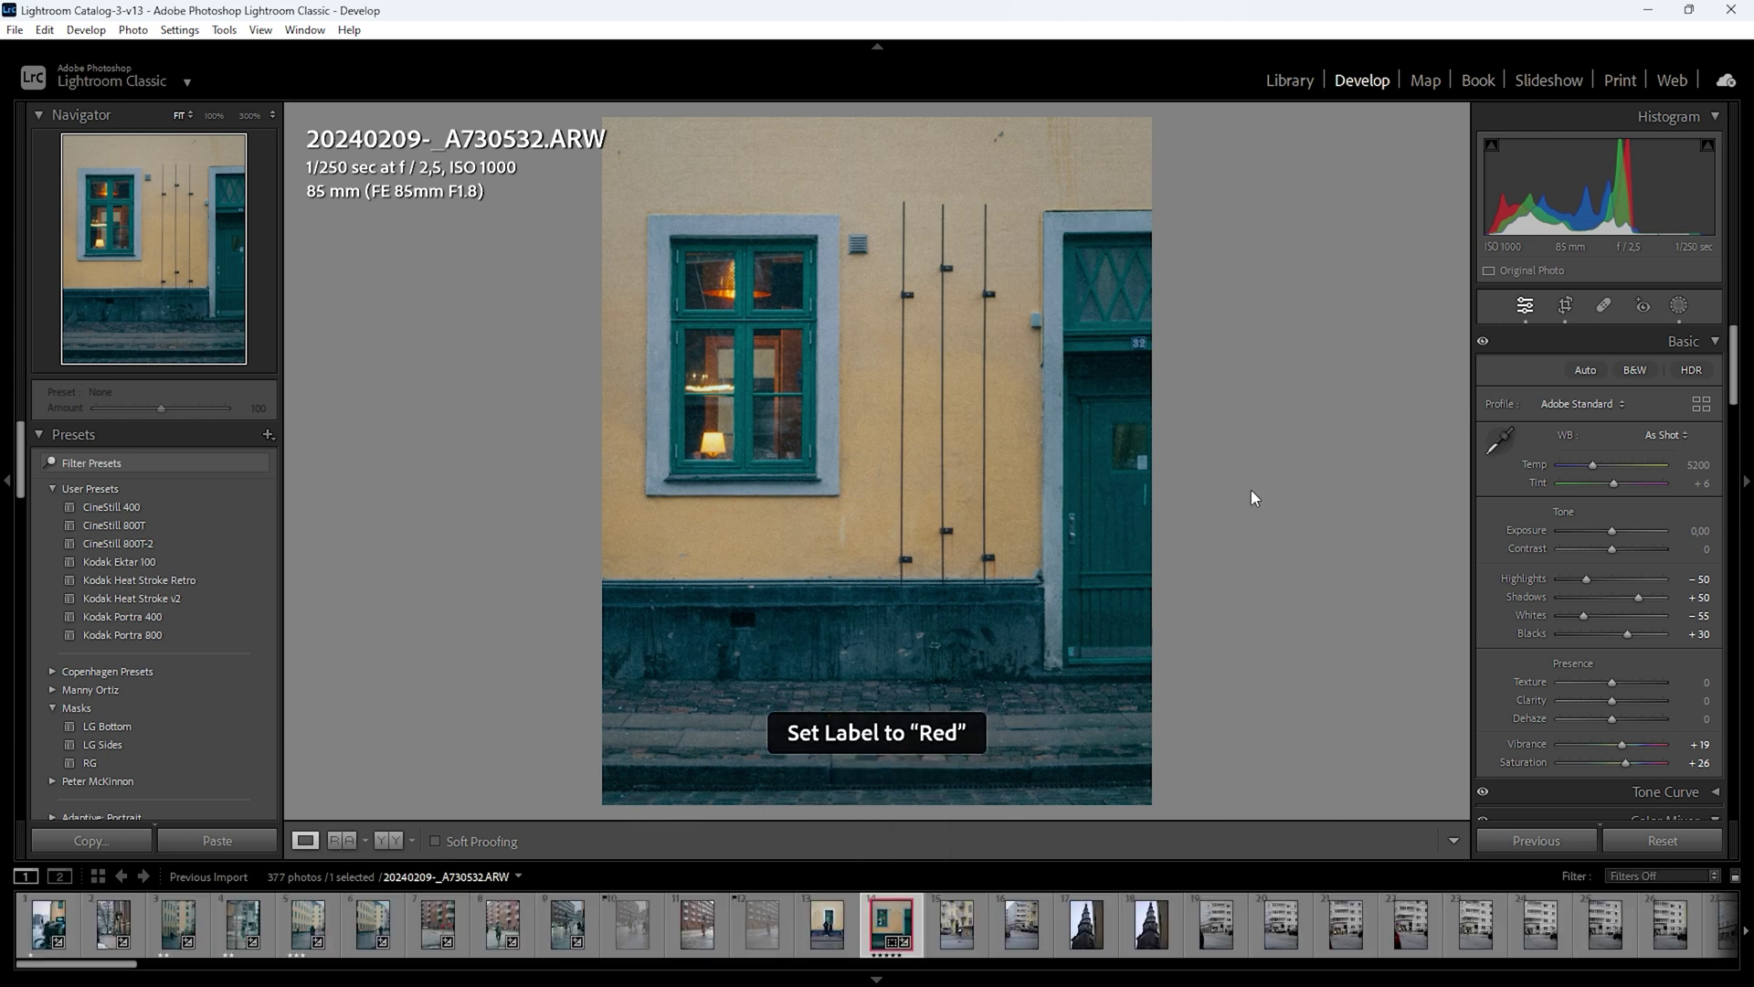
{"action": "key", "text": "7"}
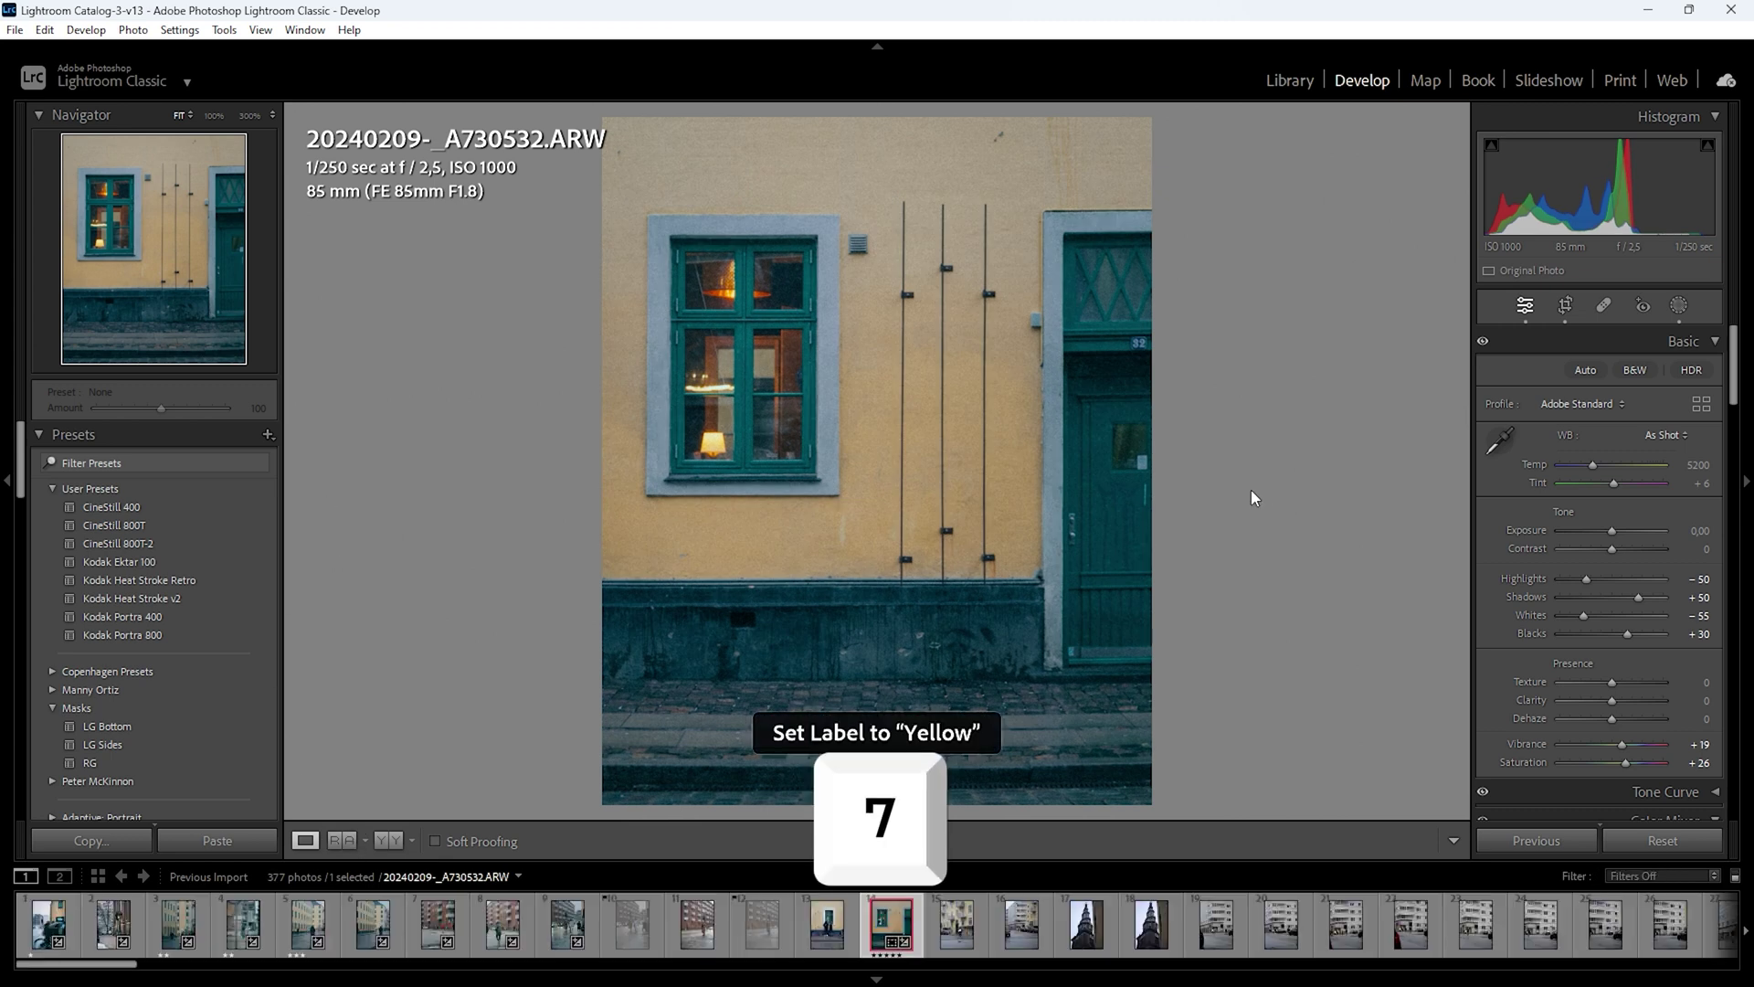
{"action": "key", "text": "8"}
{"action": "key", "text": "9"}
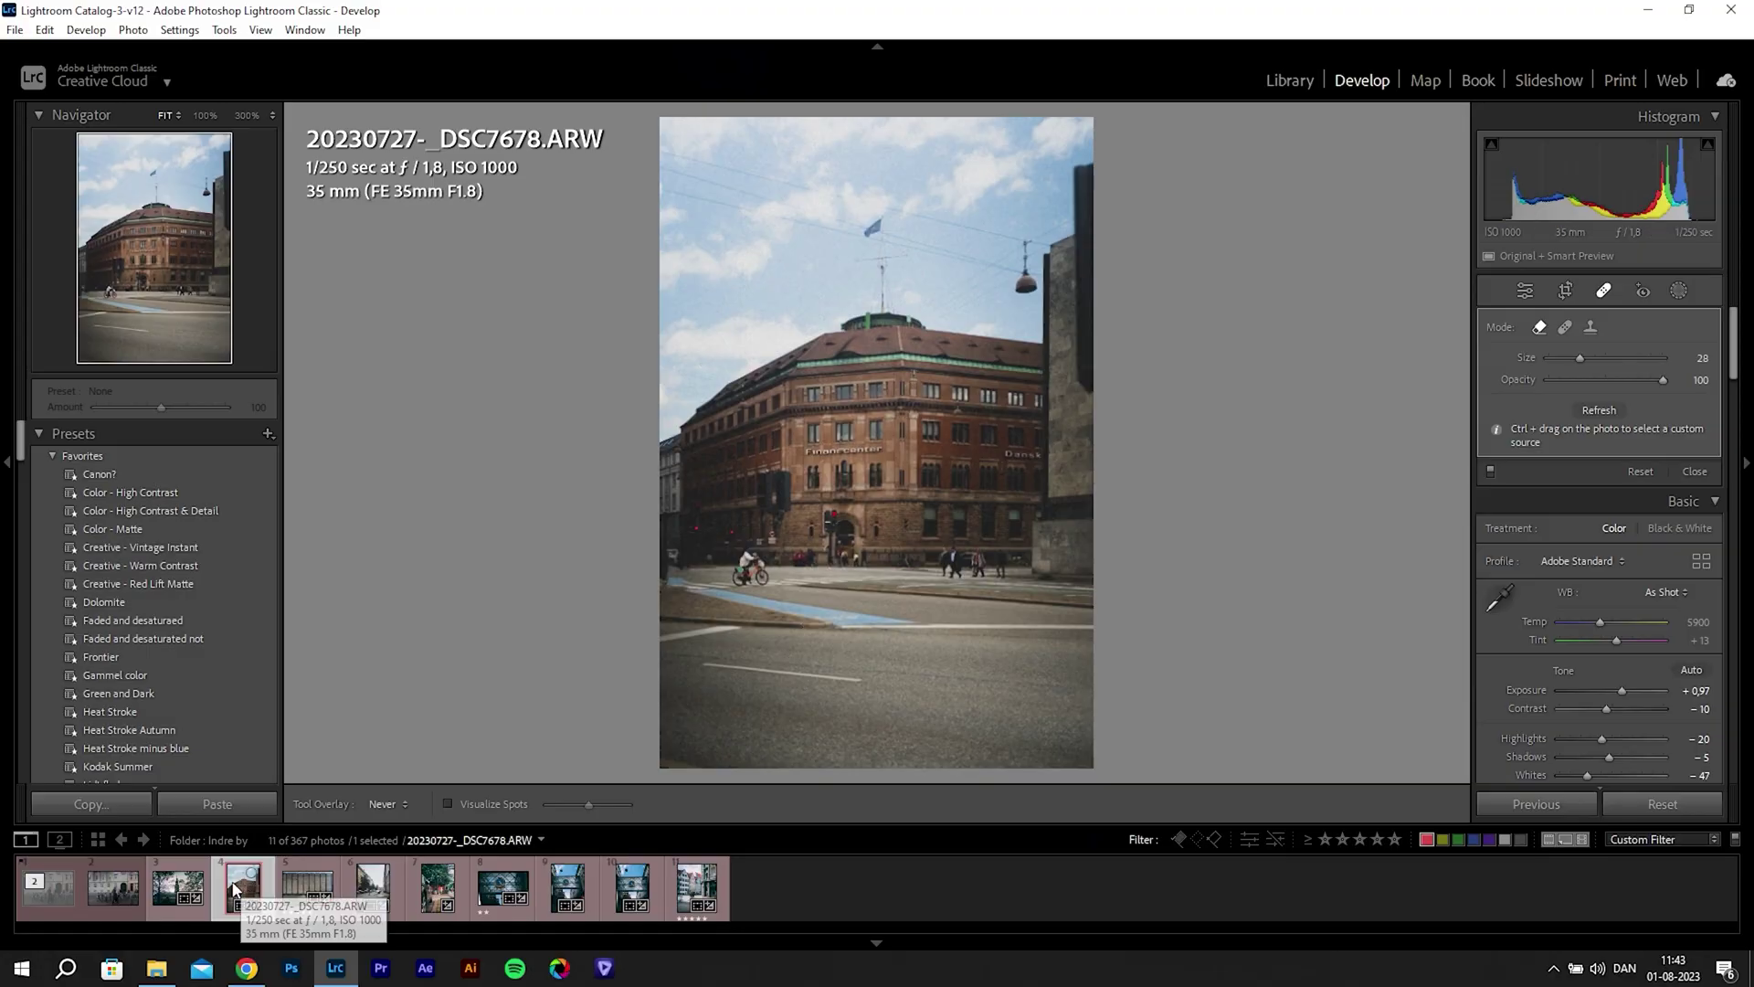
{"action": "right_click", "coordinate": [236, 888]}
Edit the building photo in Photoshop and Content-Aware Fill the lassoed traffic light
{"action": "mouse_move", "coordinate": [353, 448]}
{"action": "left_click", "coordinate": [548, 446]}
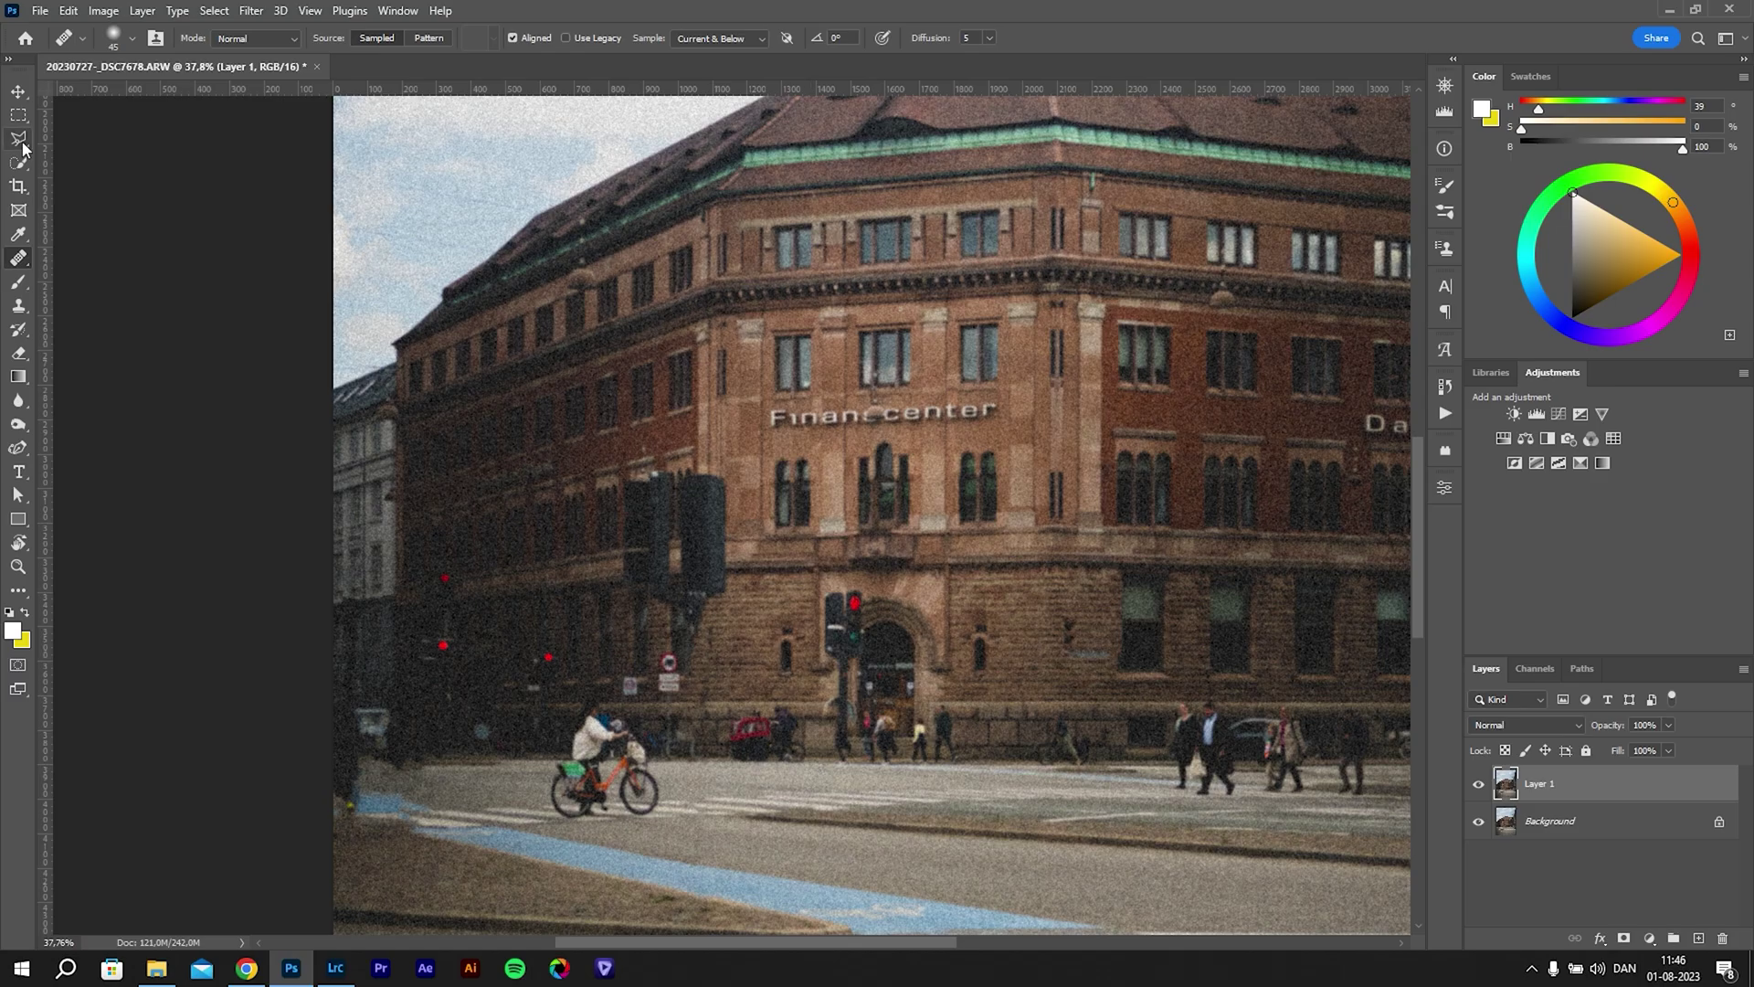
{"action": "left_click", "coordinate": [18, 139]}
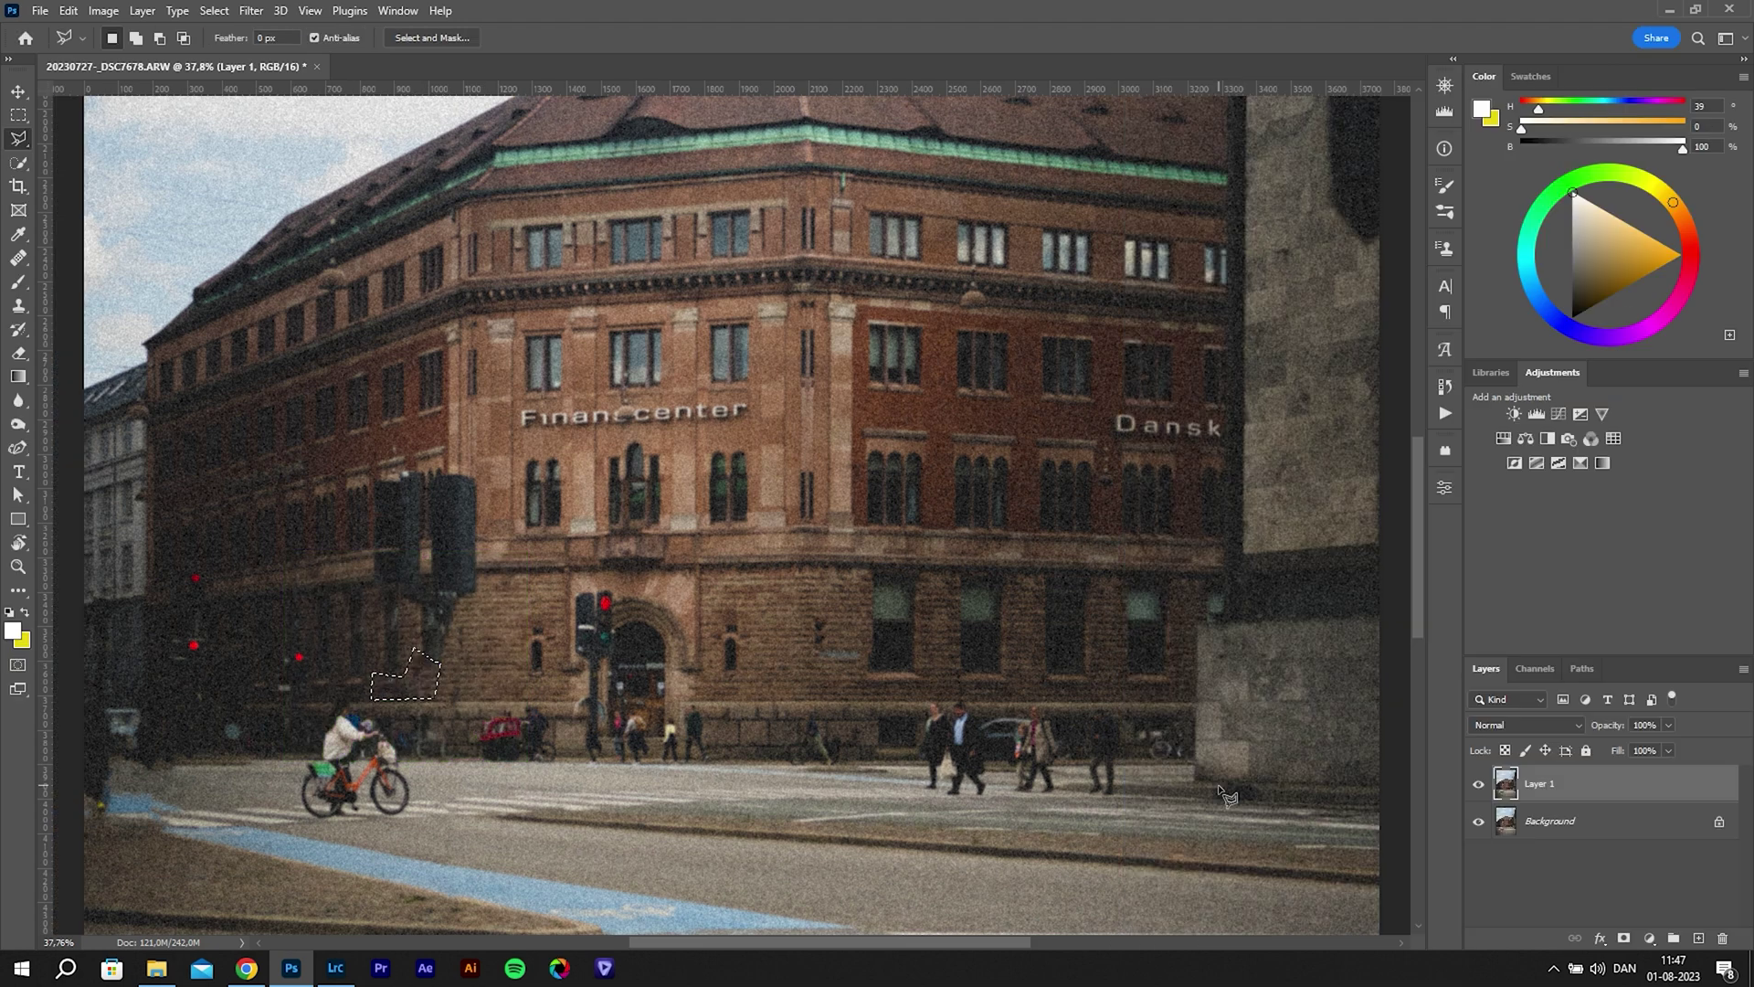
{"action": "left_click", "coordinate": [69, 10]}
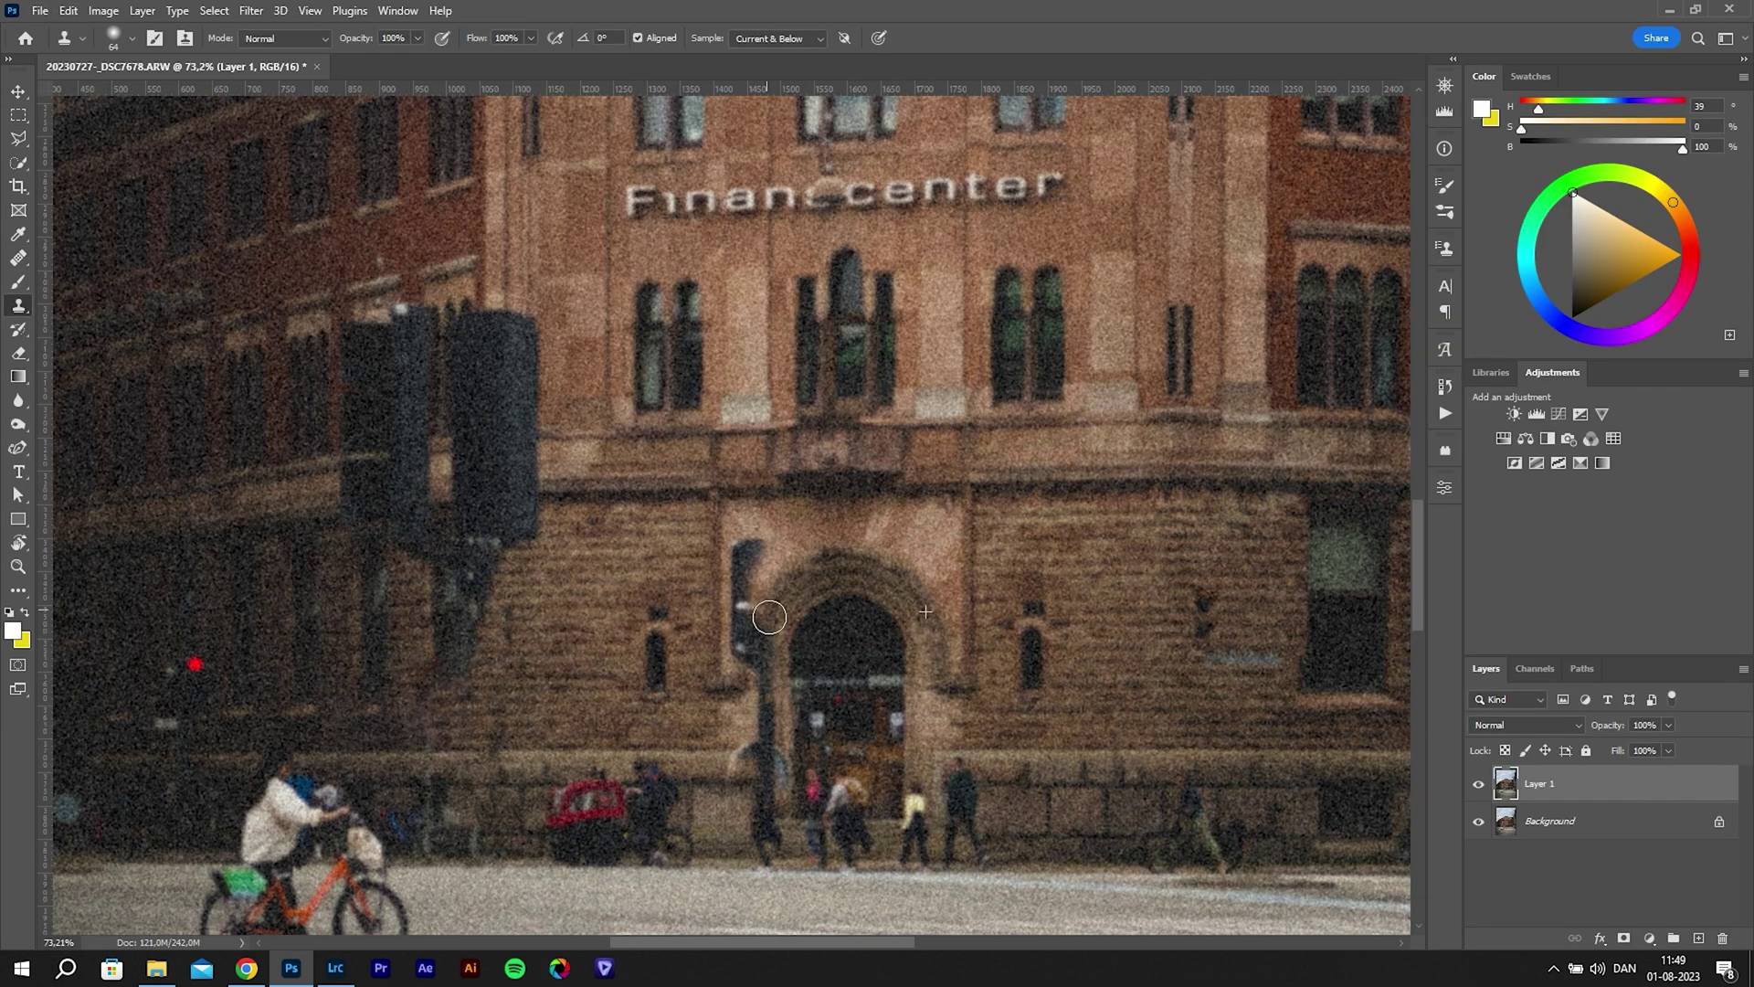
Touch up the facade with a resized retouching brush, then toggle Layer 1 to compare
{"action": "right_click", "coordinate": [740, 560], "text": "alt"}
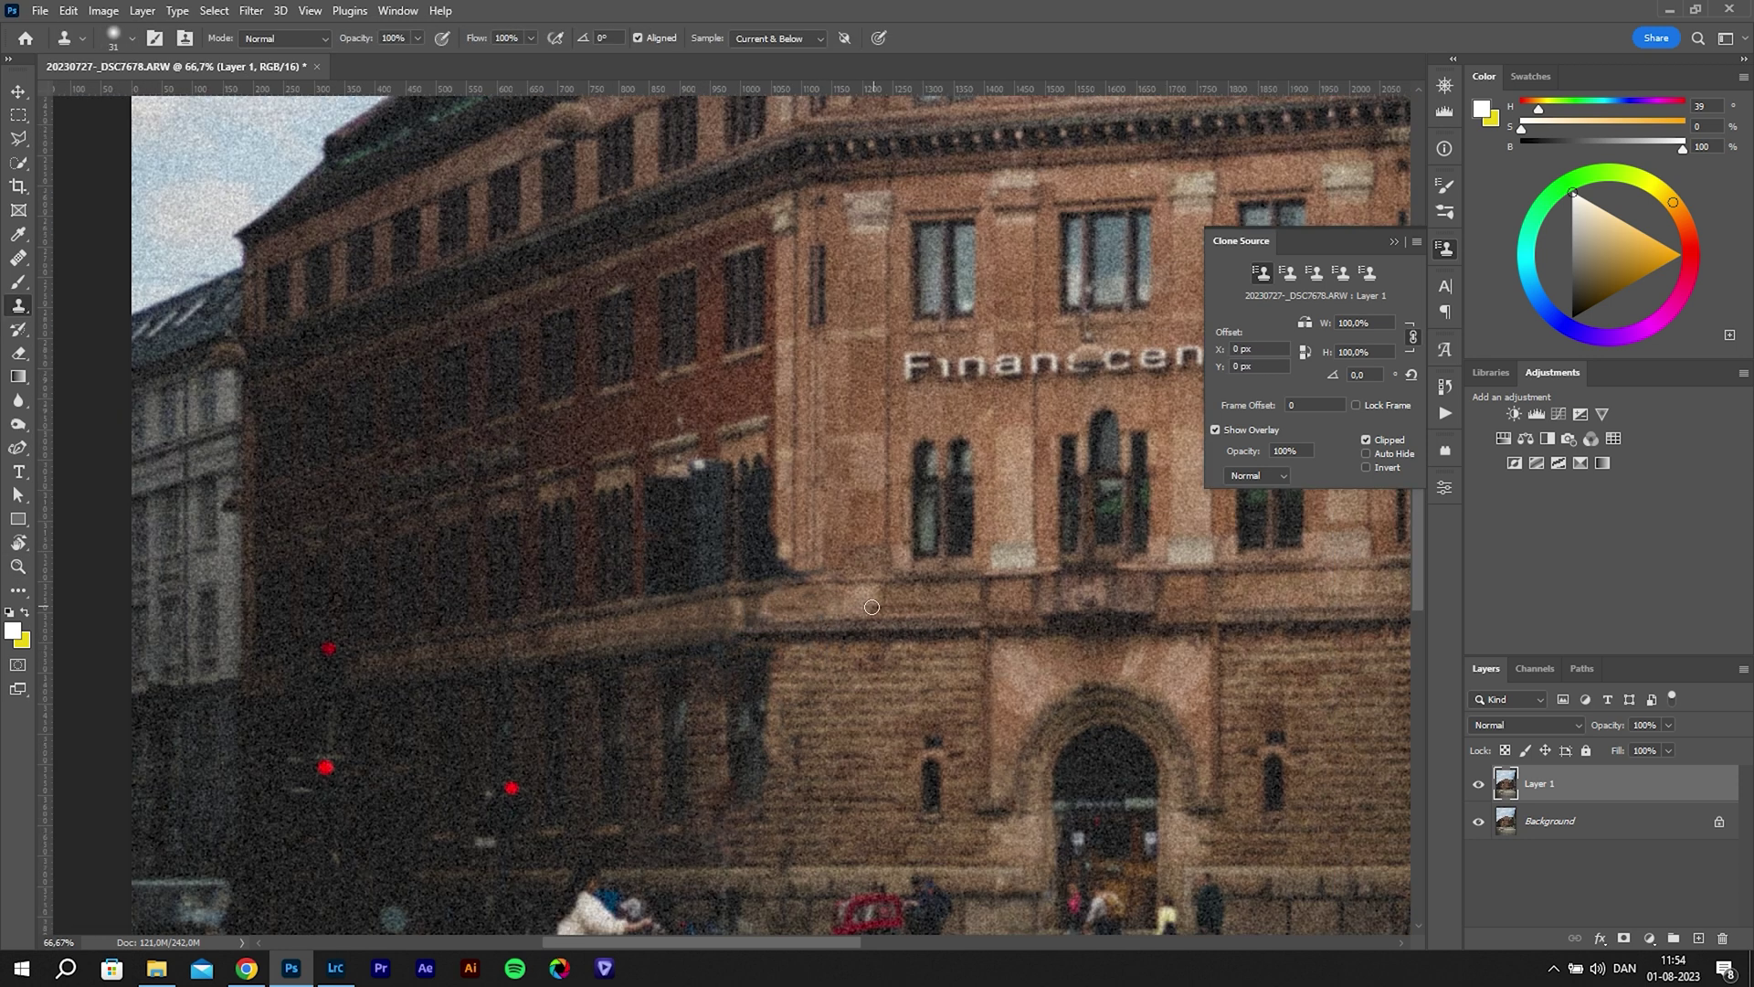
{"action": "scroll", "coordinate": [822, 621], "scroll_direction": "down", "scroll_amount": 5}
{"action": "scroll", "coordinate": [669, 655], "scroll_direction": "up", "scroll_amount": 6}
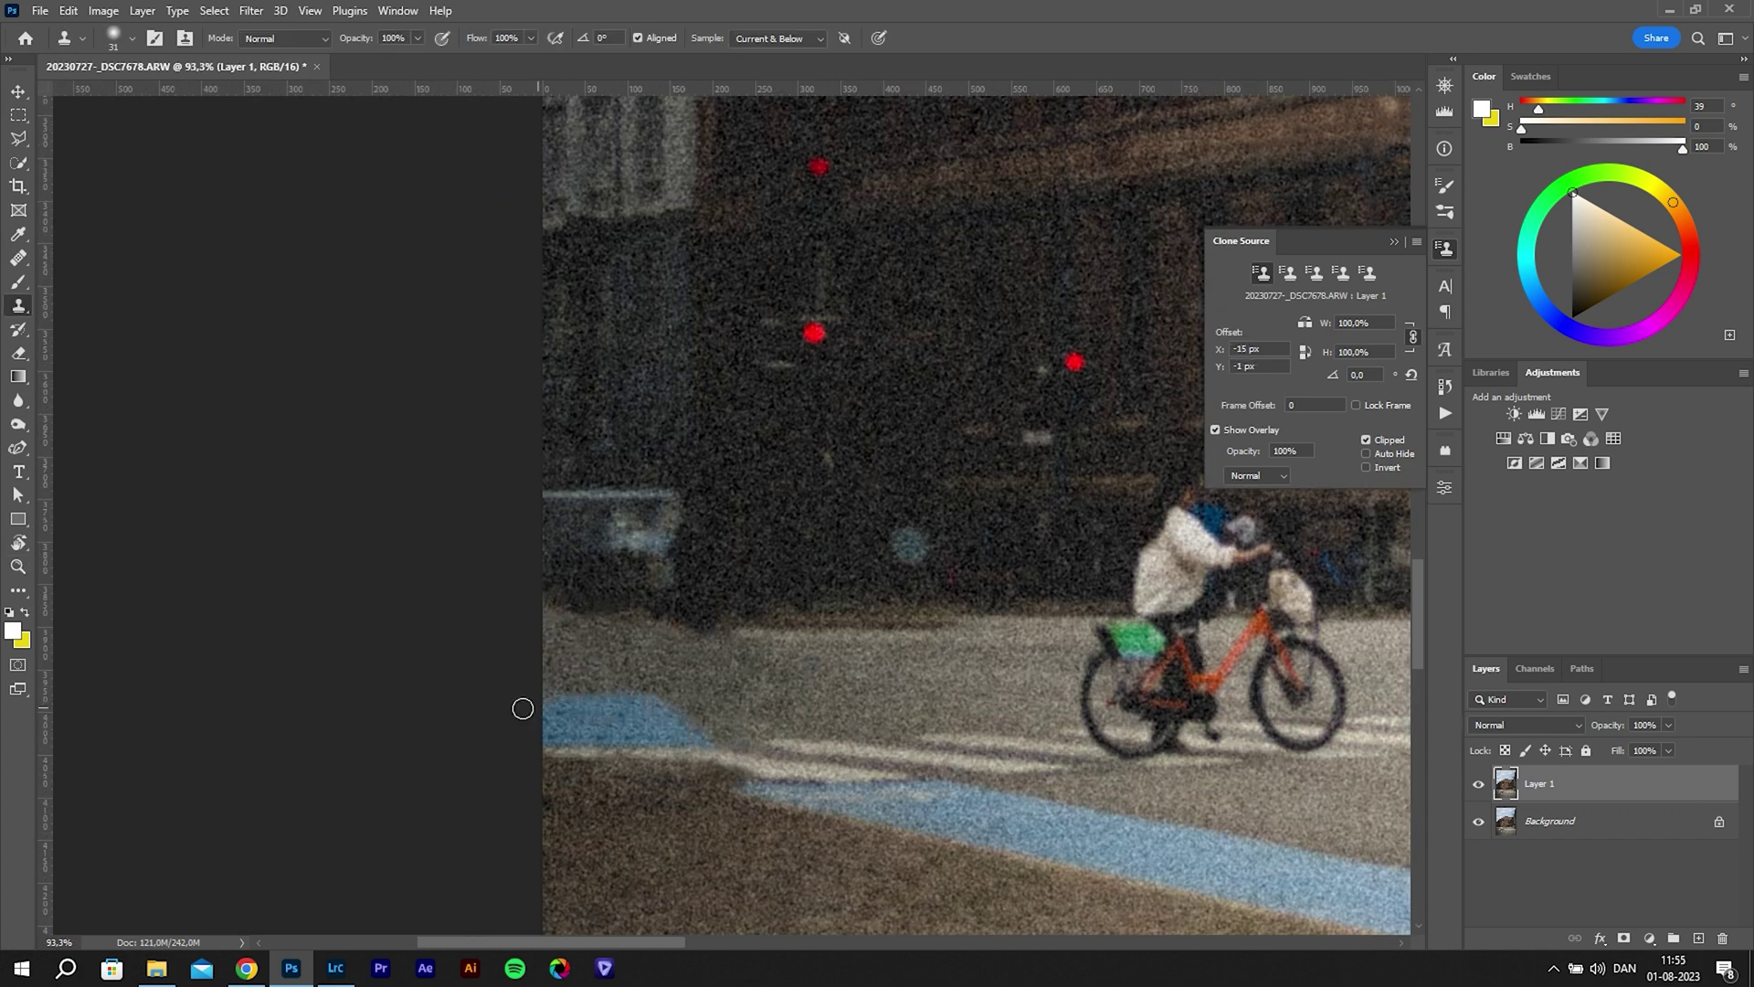
{"action": "scroll", "coordinate": [676, 657], "scroll_direction": "down", "scroll_amount": 5}
{"action": "scroll", "coordinate": [810, 673], "scroll_direction": "up", "scroll_amount": 5}
{"action": "key", "text": "z"}
{"action": "scroll", "coordinate": [822, 658], "scroll_direction": "down", "scroll_amount": 5}
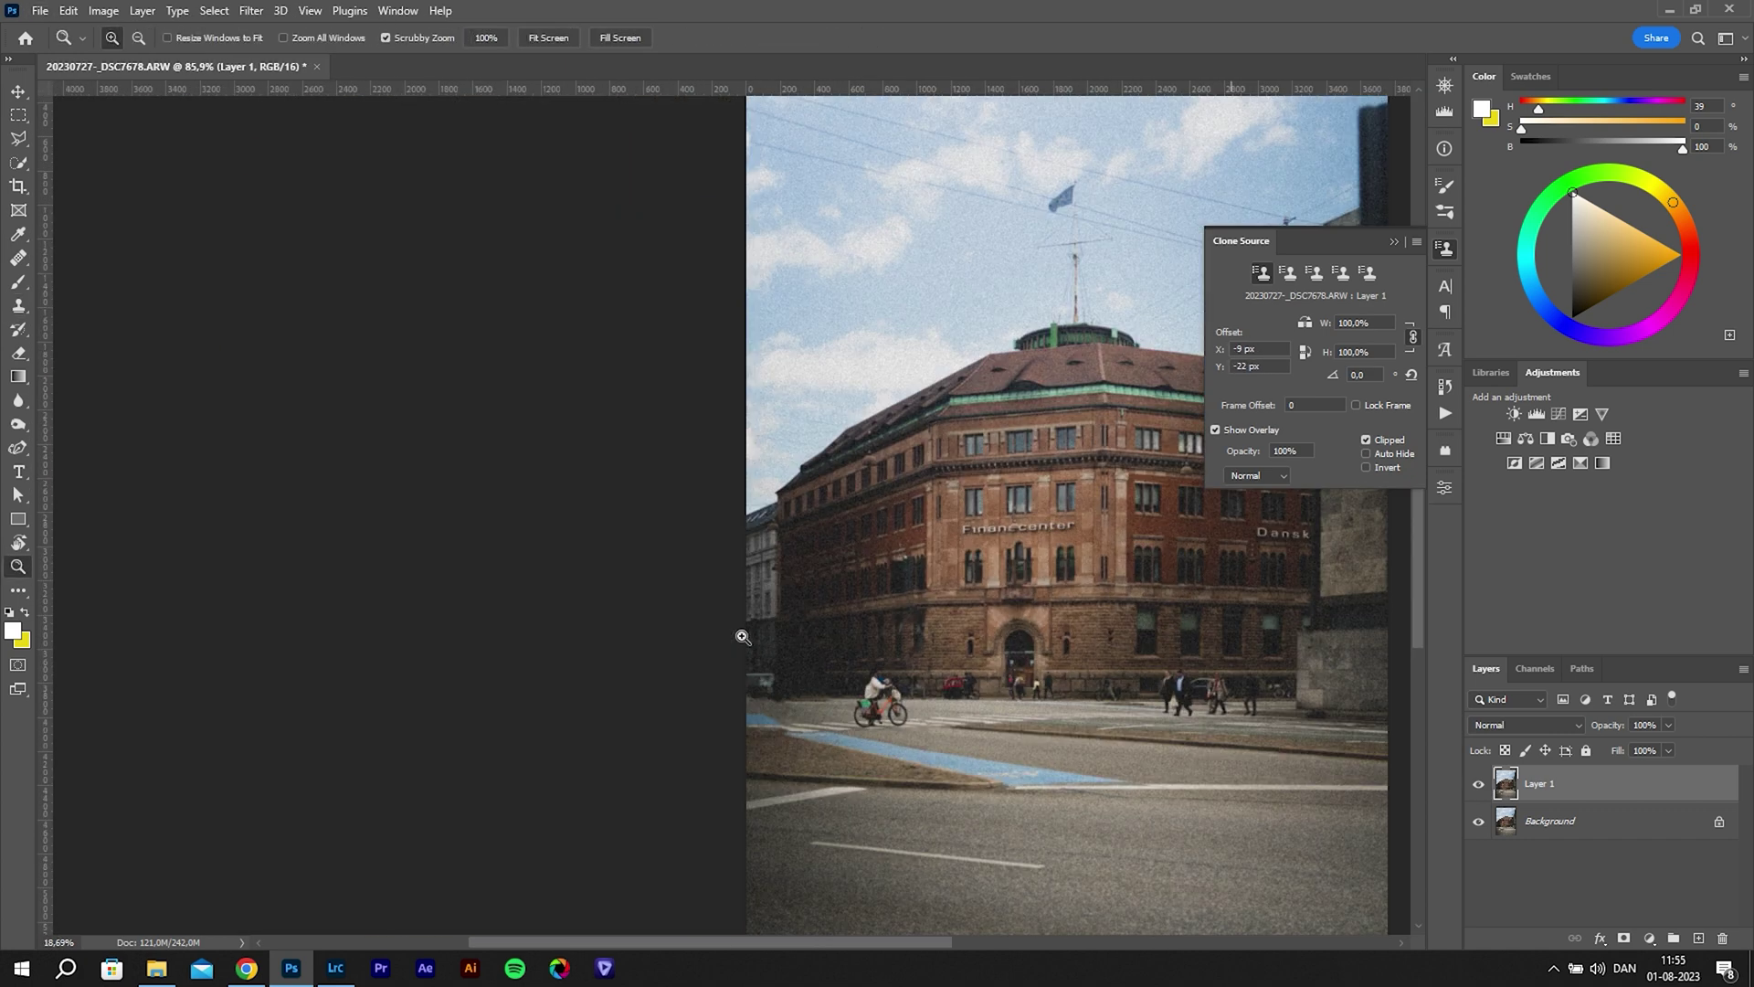
{"action": "left_click", "coordinate": [1480, 784]}
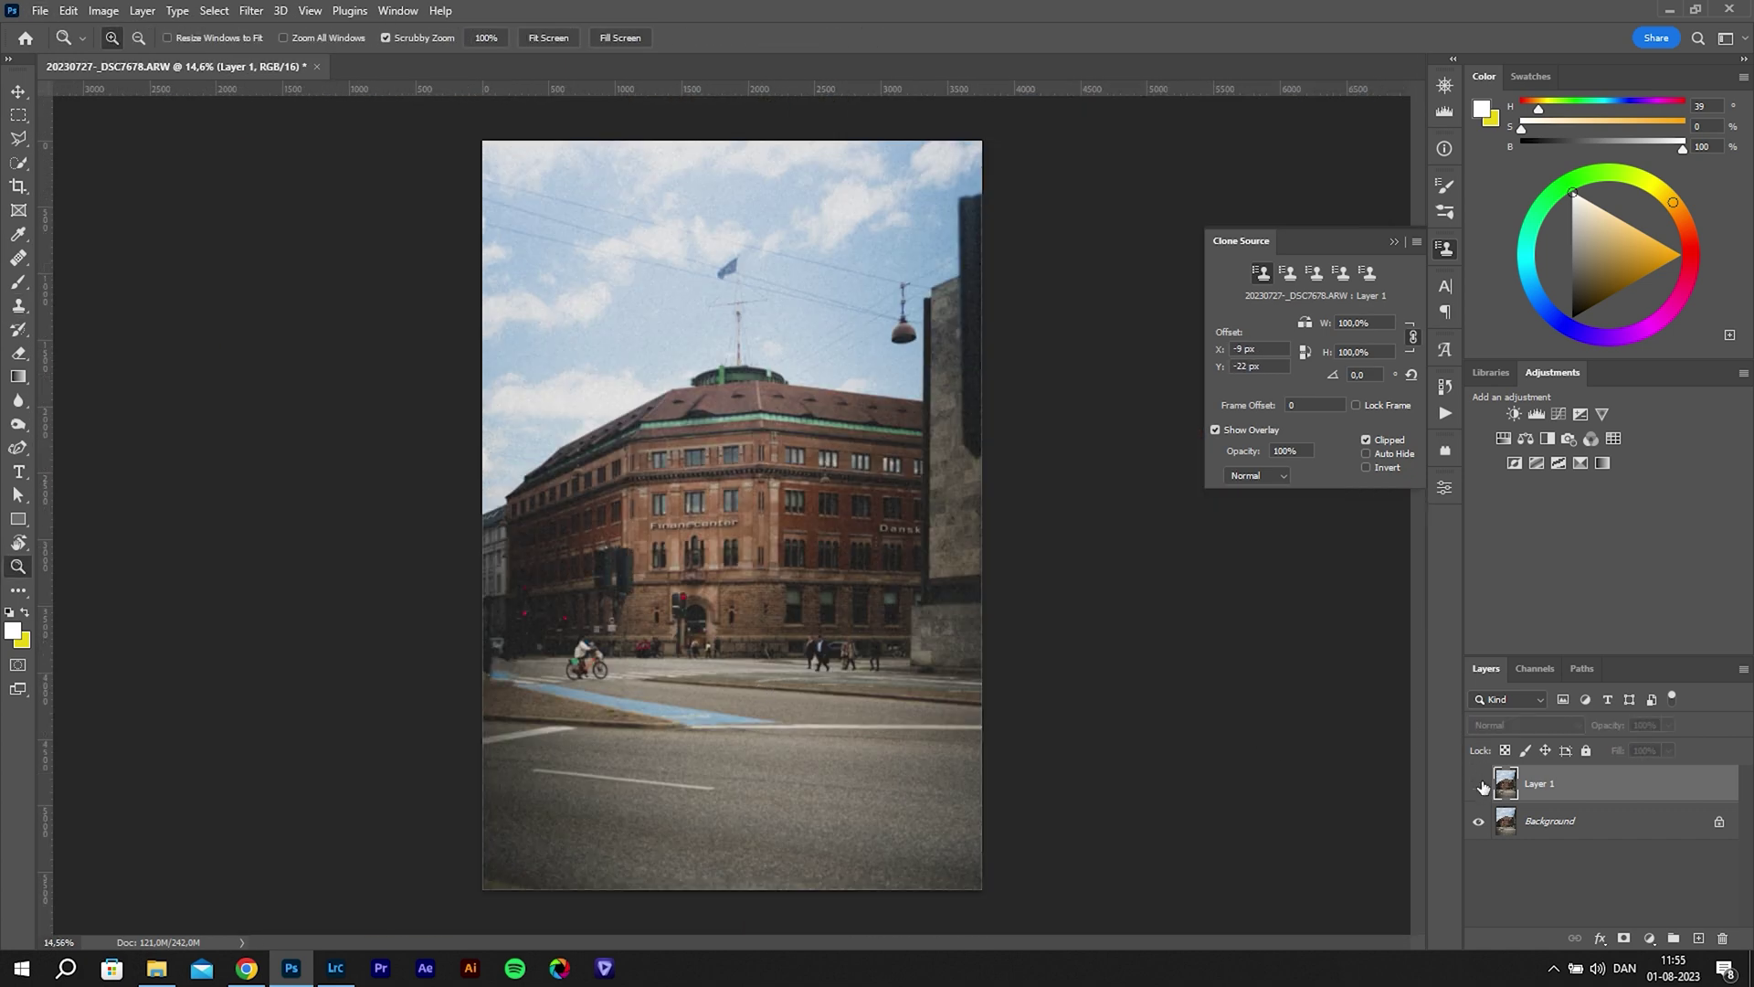
{"action": "left_click", "coordinate": [1480, 784]}
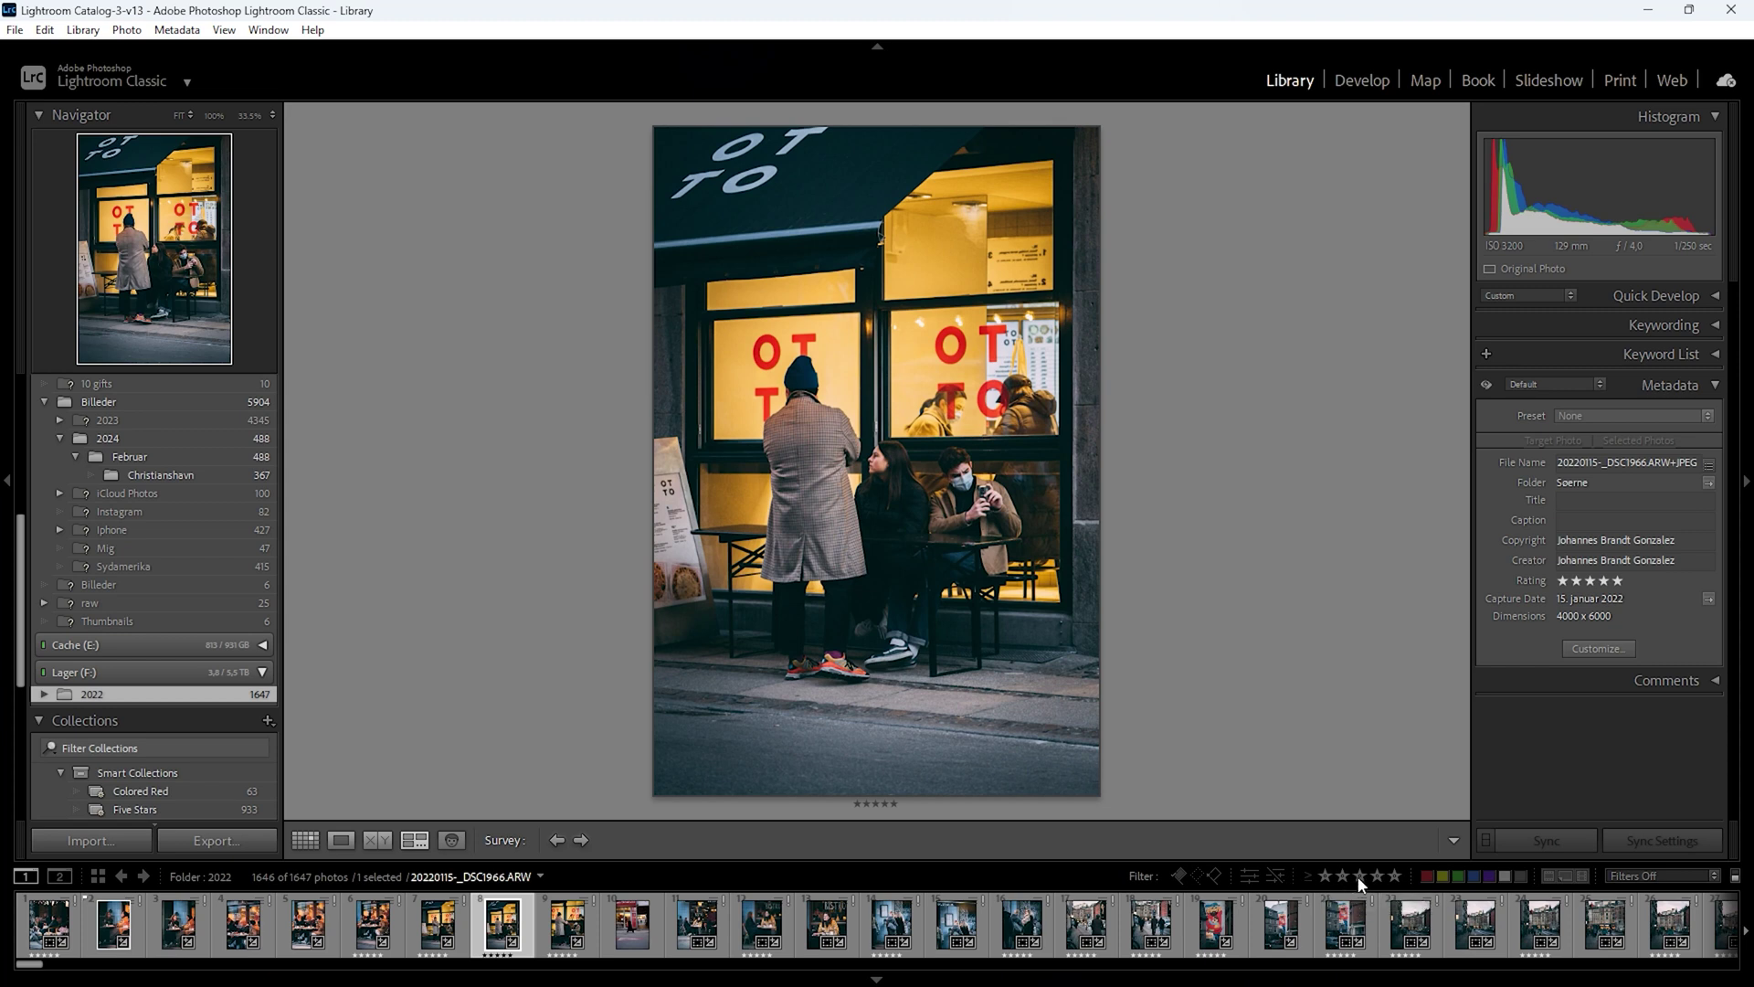
Filter to photos rated three stars or higher, select all 599 in Grid, and start an export
{"action": "left_click", "coordinate": [1359, 877]}
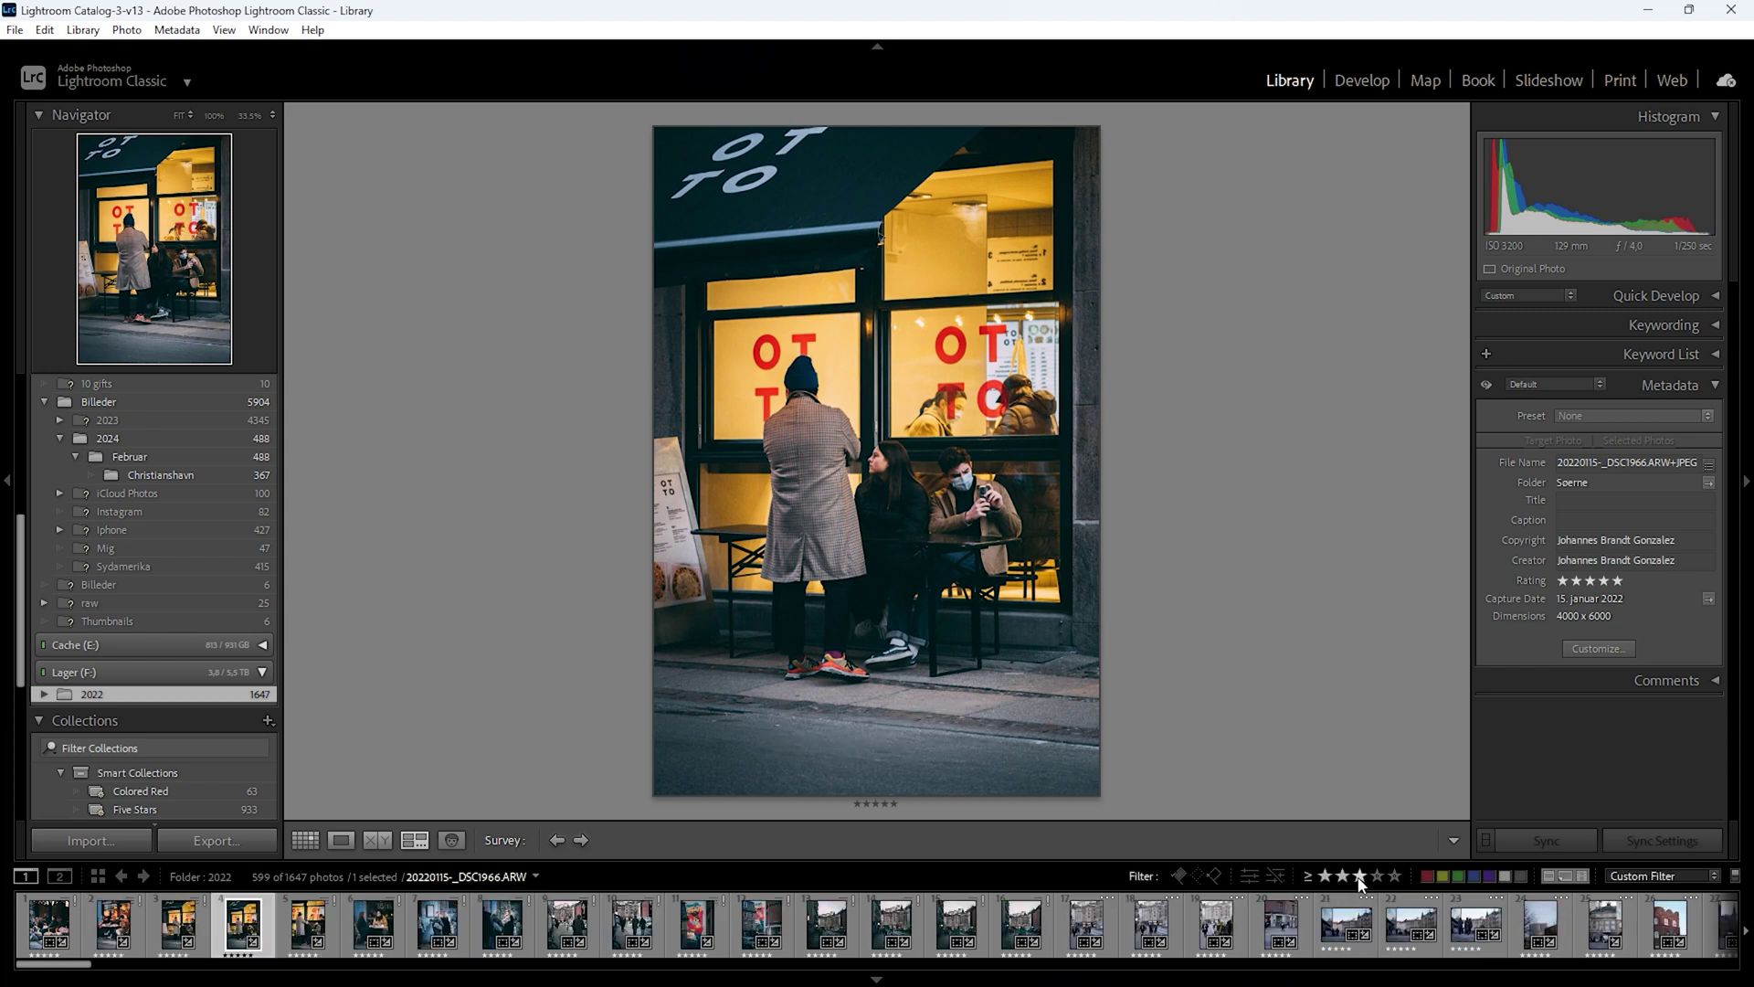
{"action": "left_click_drag", "start_coordinate": [55, 964], "coordinate": [1699, 965]}
{"action": "left_click", "coordinate": [667, 925]}
{"action": "key", "text": "g"}
{"action": "key", "text": "ctrl+a"}
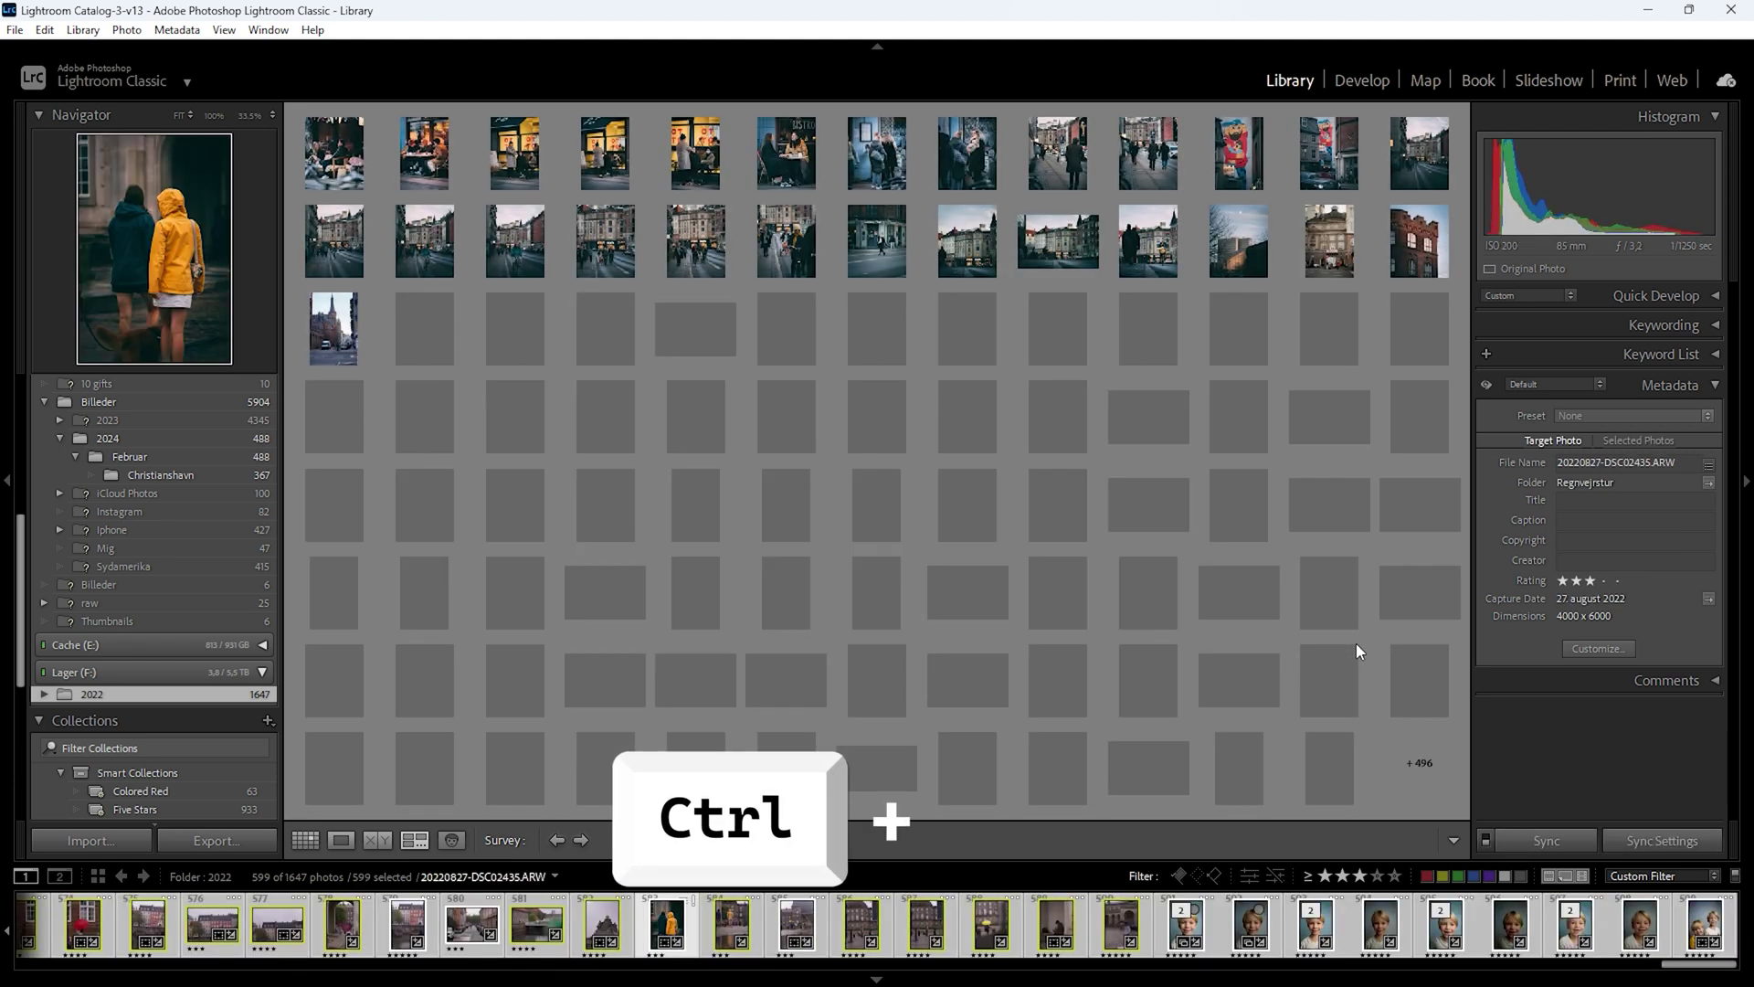
{"action": "right_click", "coordinate": [650, 925]}
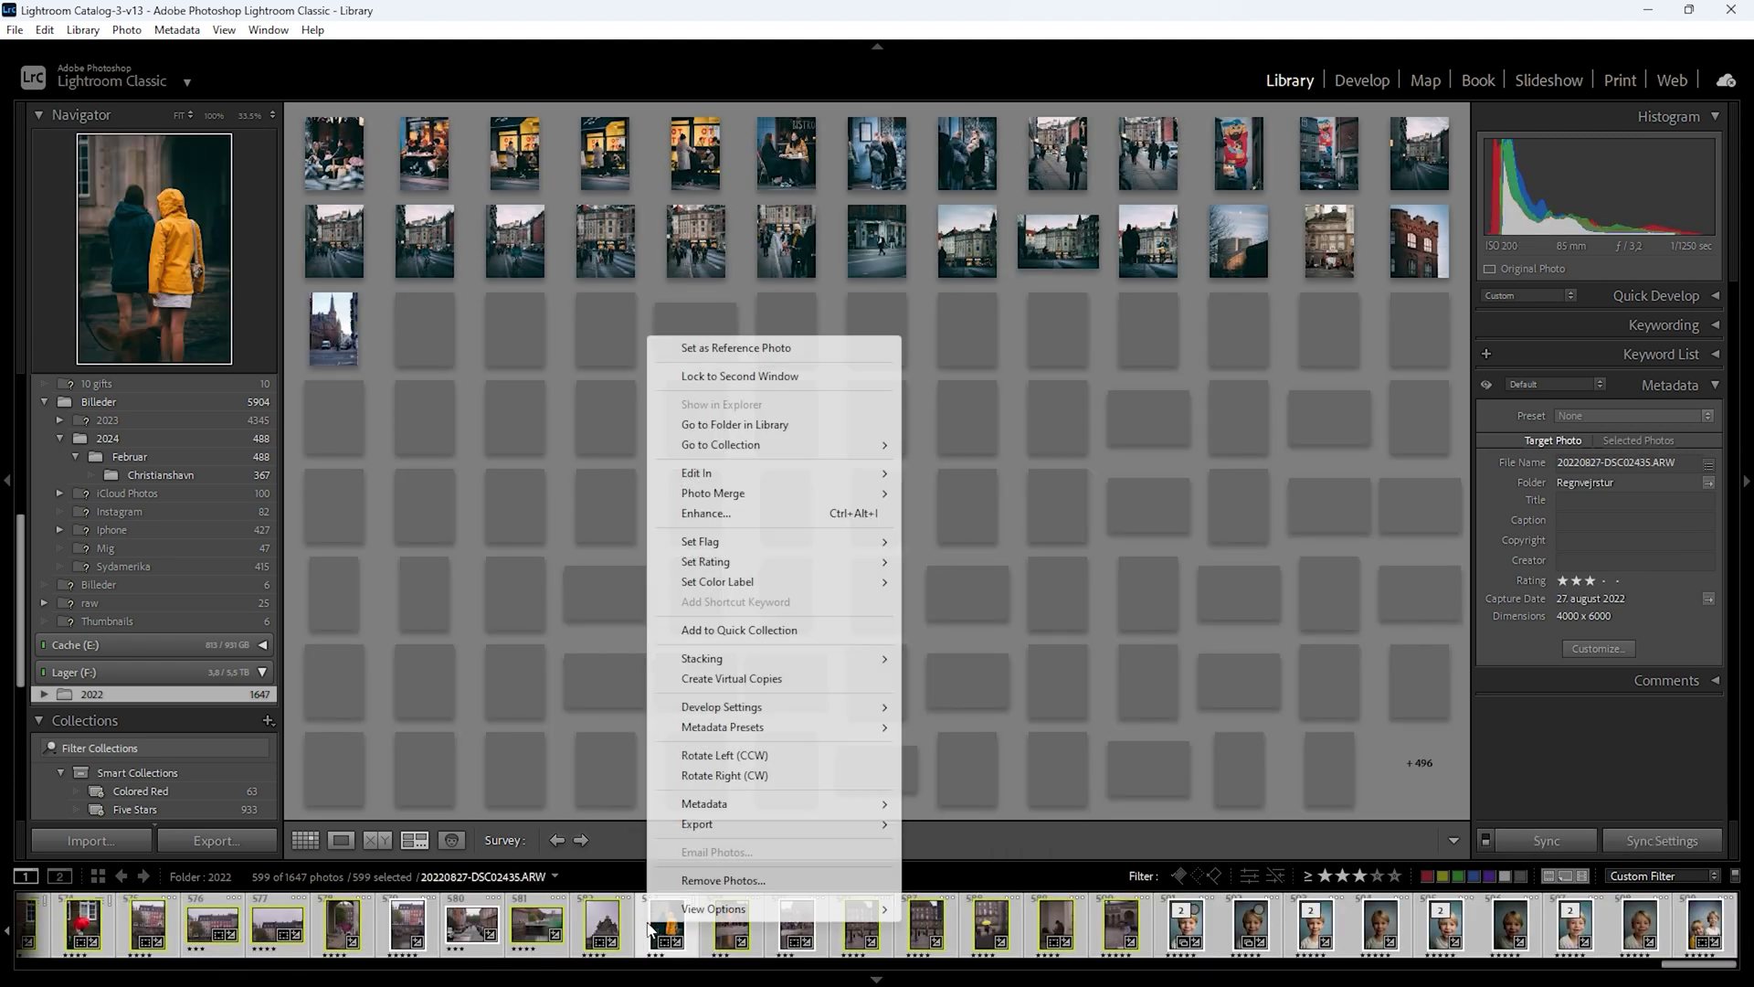
{"action": "mouse_move", "coordinate": [807, 831]}
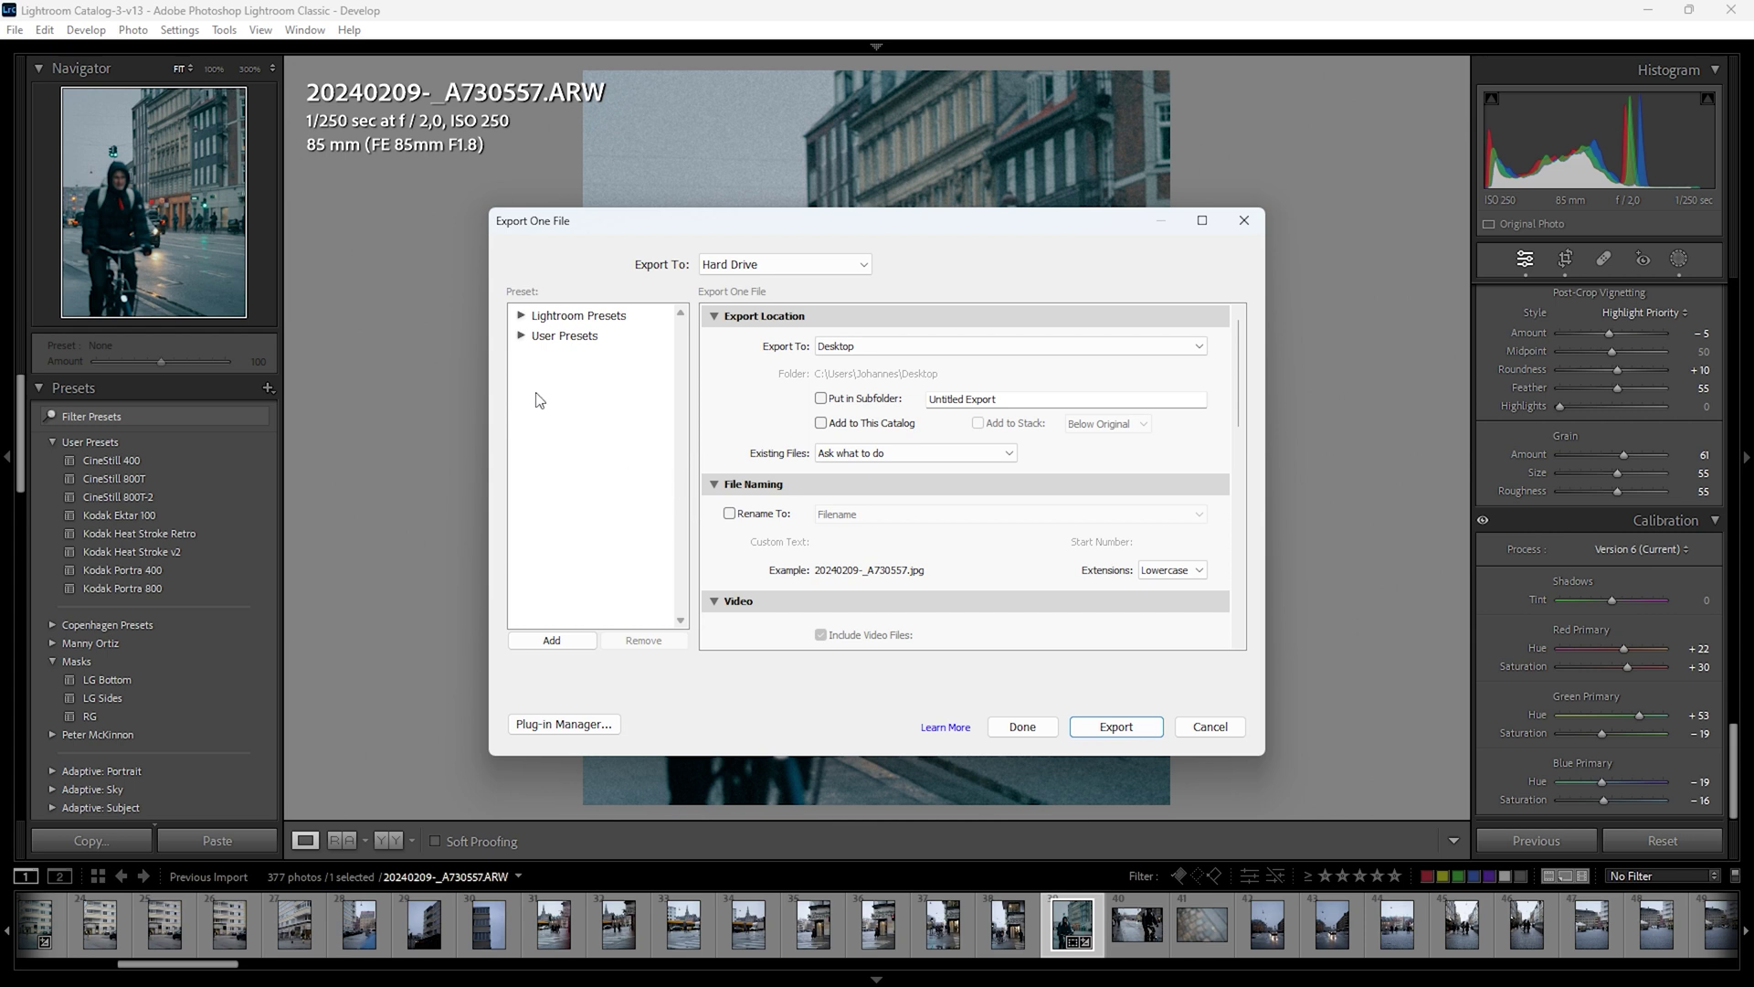
Enlarge the Export dialog and tick Put in Subfolder, entering a subfolder name starting 'For'
{"action": "left_click_drag", "start_coordinate": [946, 227], "coordinate": [920, 135]}
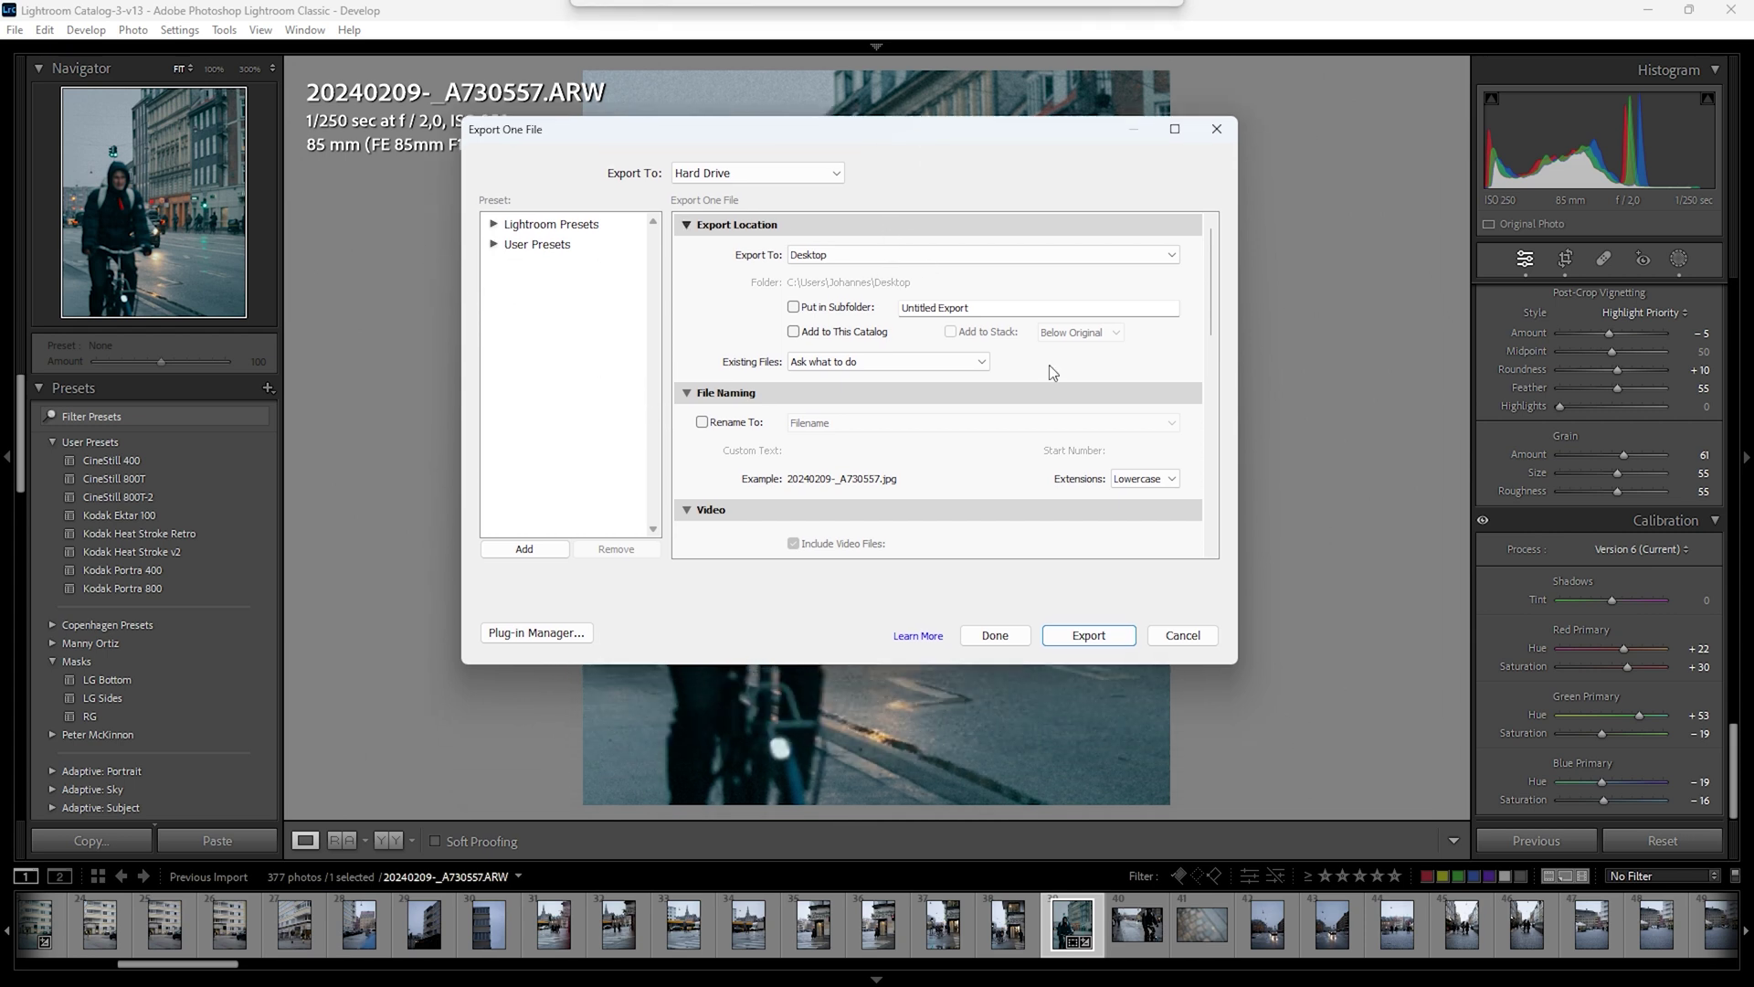
{"action": "left_click_drag", "start_coordinate": [1236, 665], "coordinate": [1429, 791]}
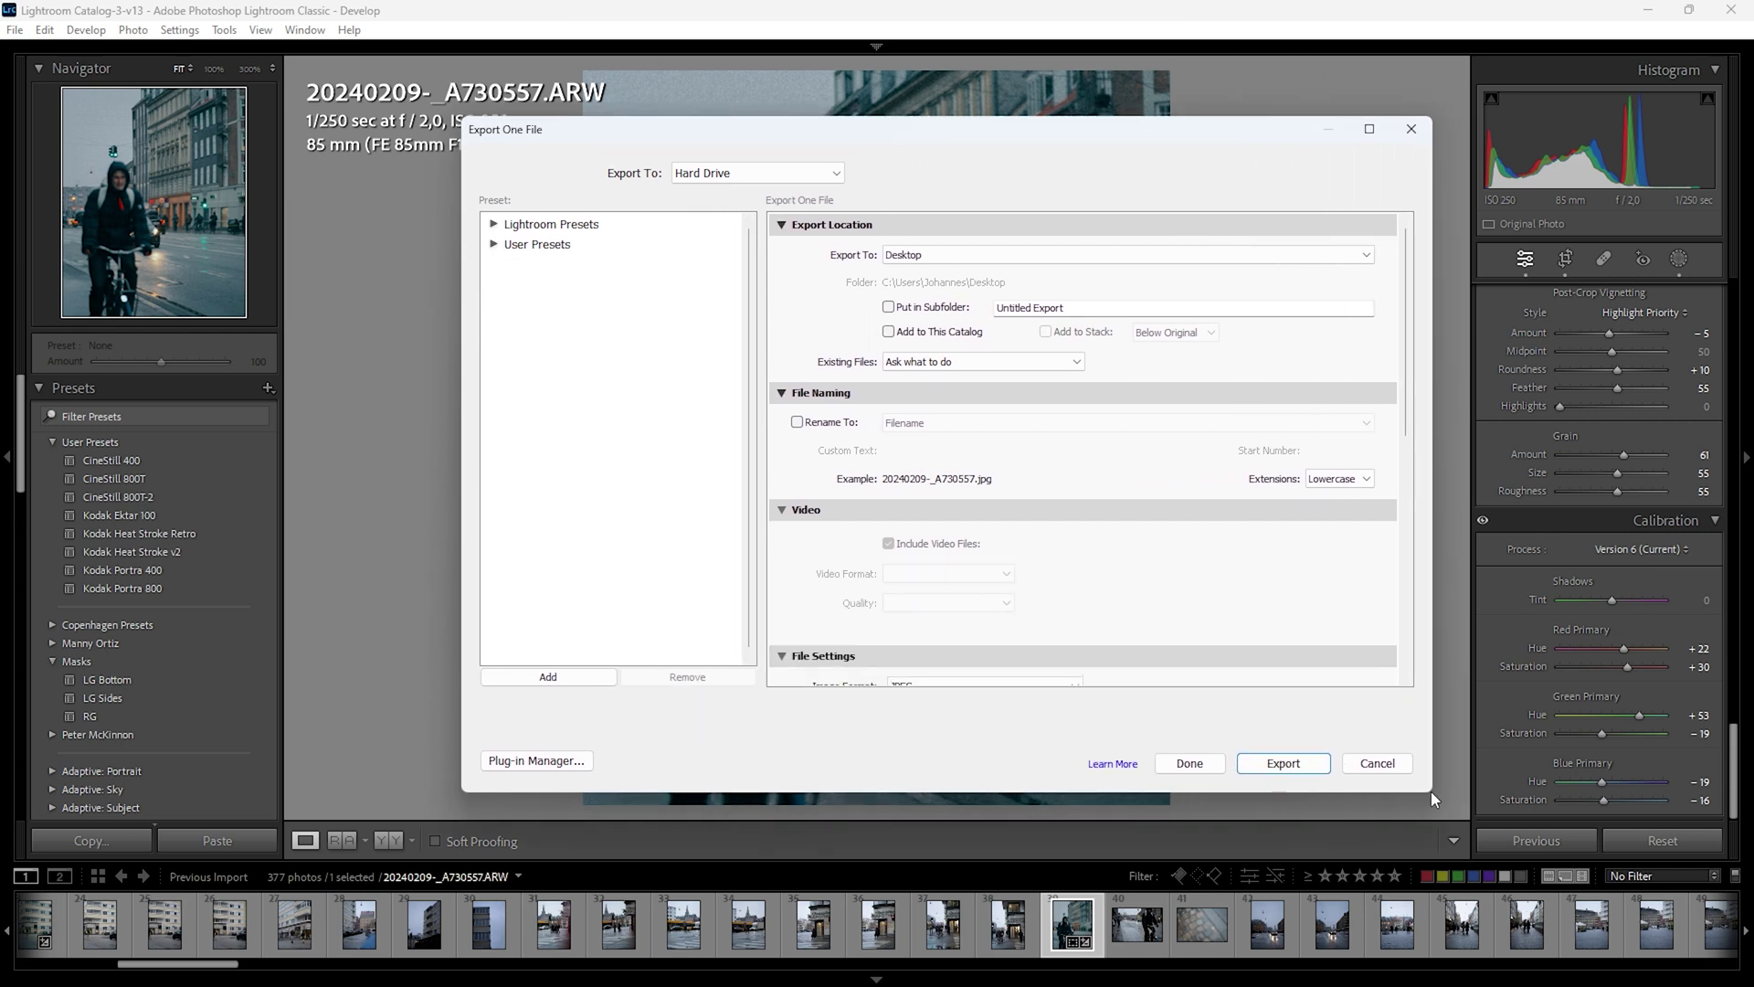
{"action": "left_click", "coordinate": [955, 309]}
{"action": "type", "text": "For instagram"}
Set the JPEG quality to 74
{"action": "scroll", "coordinate": [1407, 454], "scroll_direction": "down", "scroll_amount": 3}
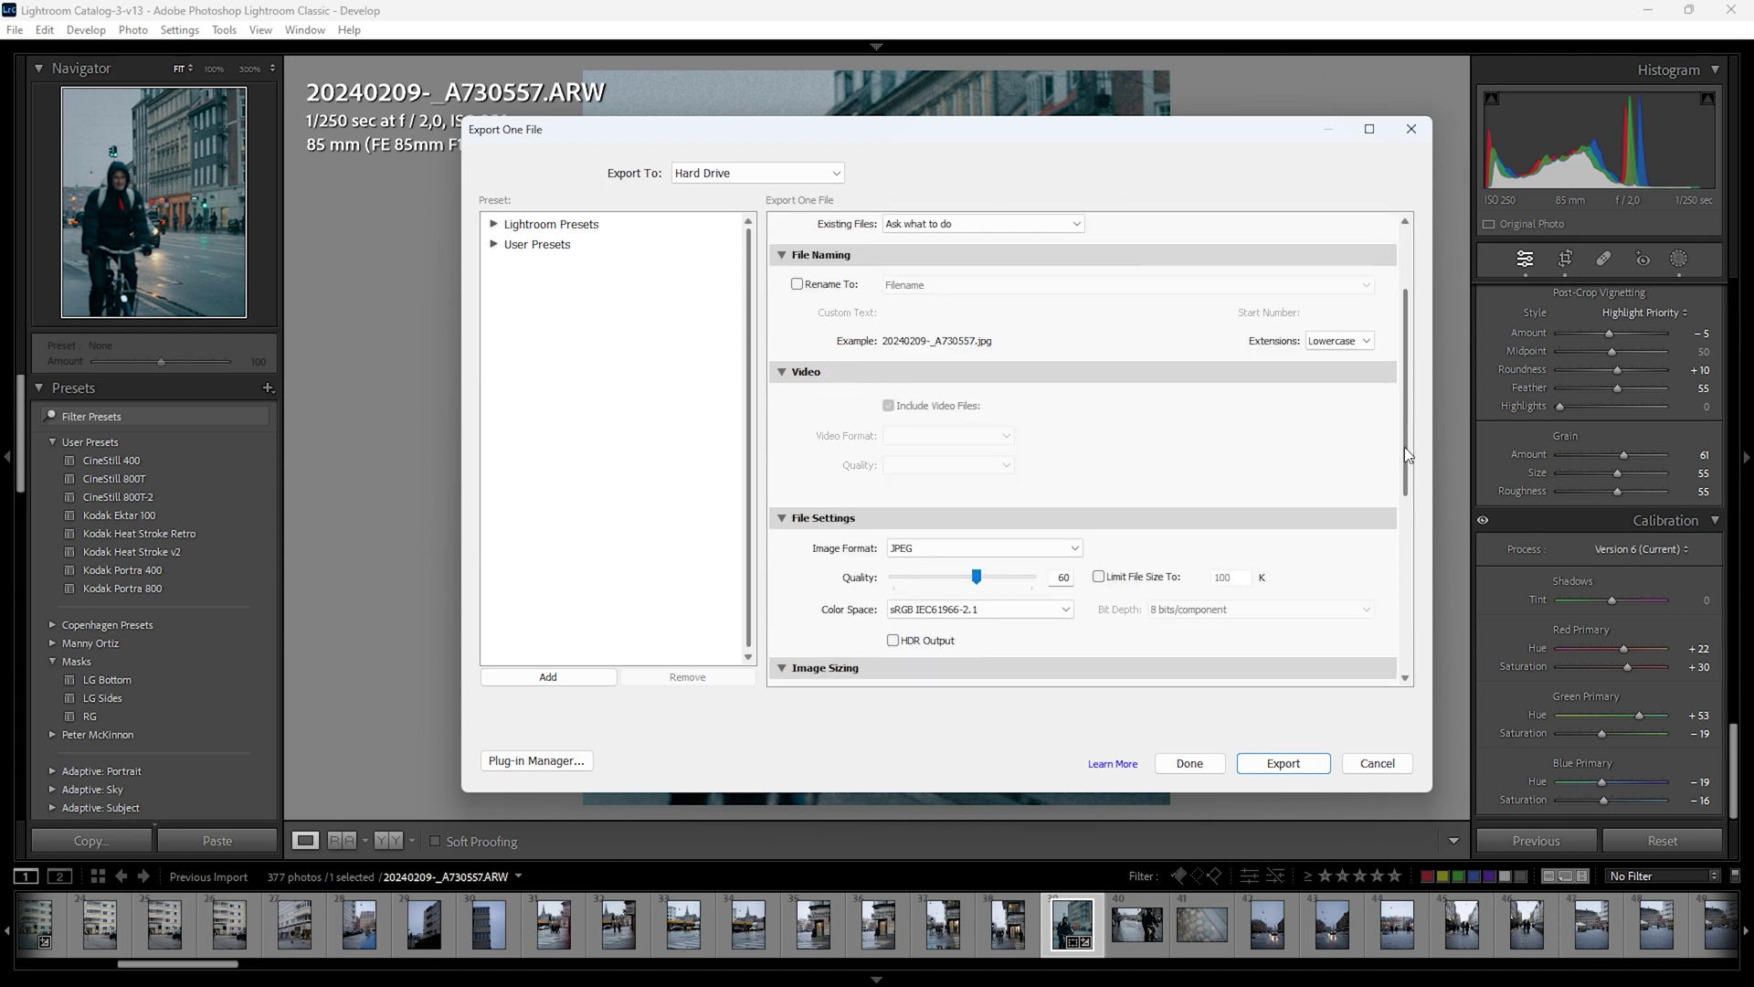
{"action": "scroll", "coordinate": [1407, 455], "scroll_direction": "down", "scroll_amount": 2}
{"action": "double_click", "coordinate": [1062, 492]}
{"action": "type", "text": "74"}
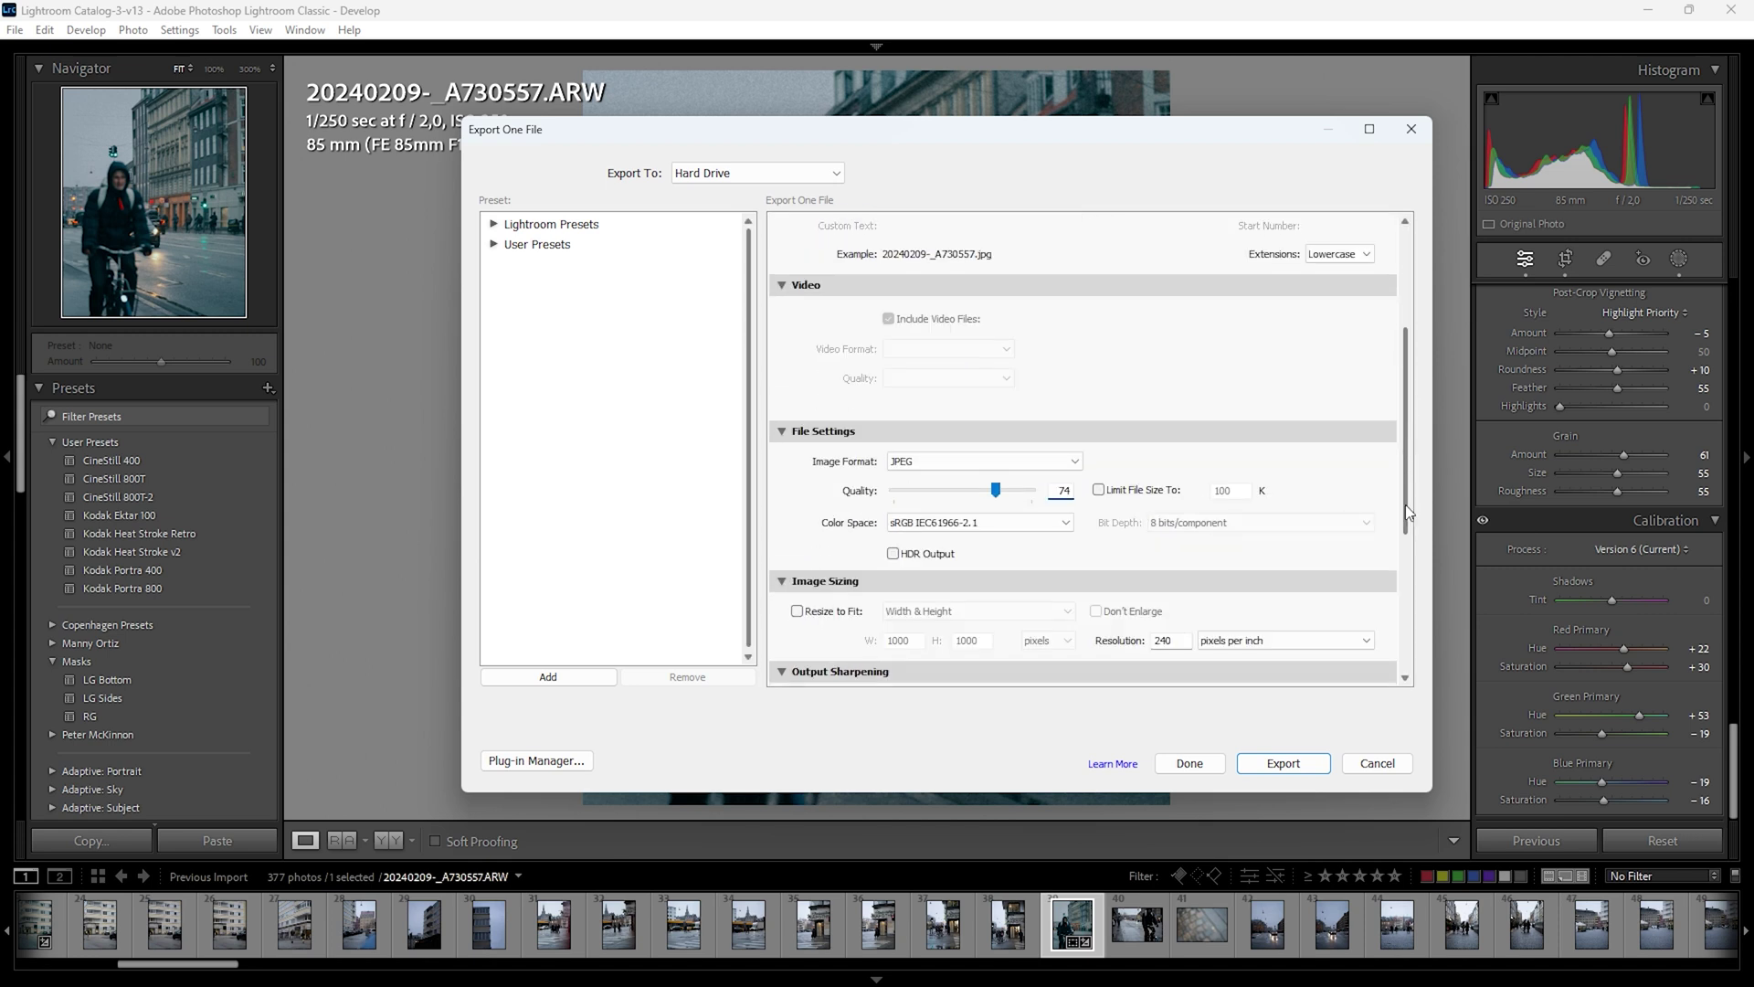
Turn on Resize to Fit by Long Edge at 1350 pixels
{"action": "scroll", "coordinate": [1407, 511], "scroll_direction": "down", "scroll_amount": 3}
{"action": "scroll", "coordinate": [1395, 583], "scroll_direction": "down", "scroll_amount": 1}
{"action": "left_click", "coordinate": [797, 440]}
{"action": "left_click", "coordinate": [975, 439]}
{"action": "left_click", "coordinate": [923, 498]}
{"action": "type", "text": "1350"}
Save these export settings as the Instagram_post_desktop user preset
{"action": "scroll", "coordinate": [1032, 516], "scroll_direction": "down", "scroll_amount": 3}
{"action": "left_click", "coordinate": [548, 676]}
{"action": "type", "text": "Instagram_post_desktop"}
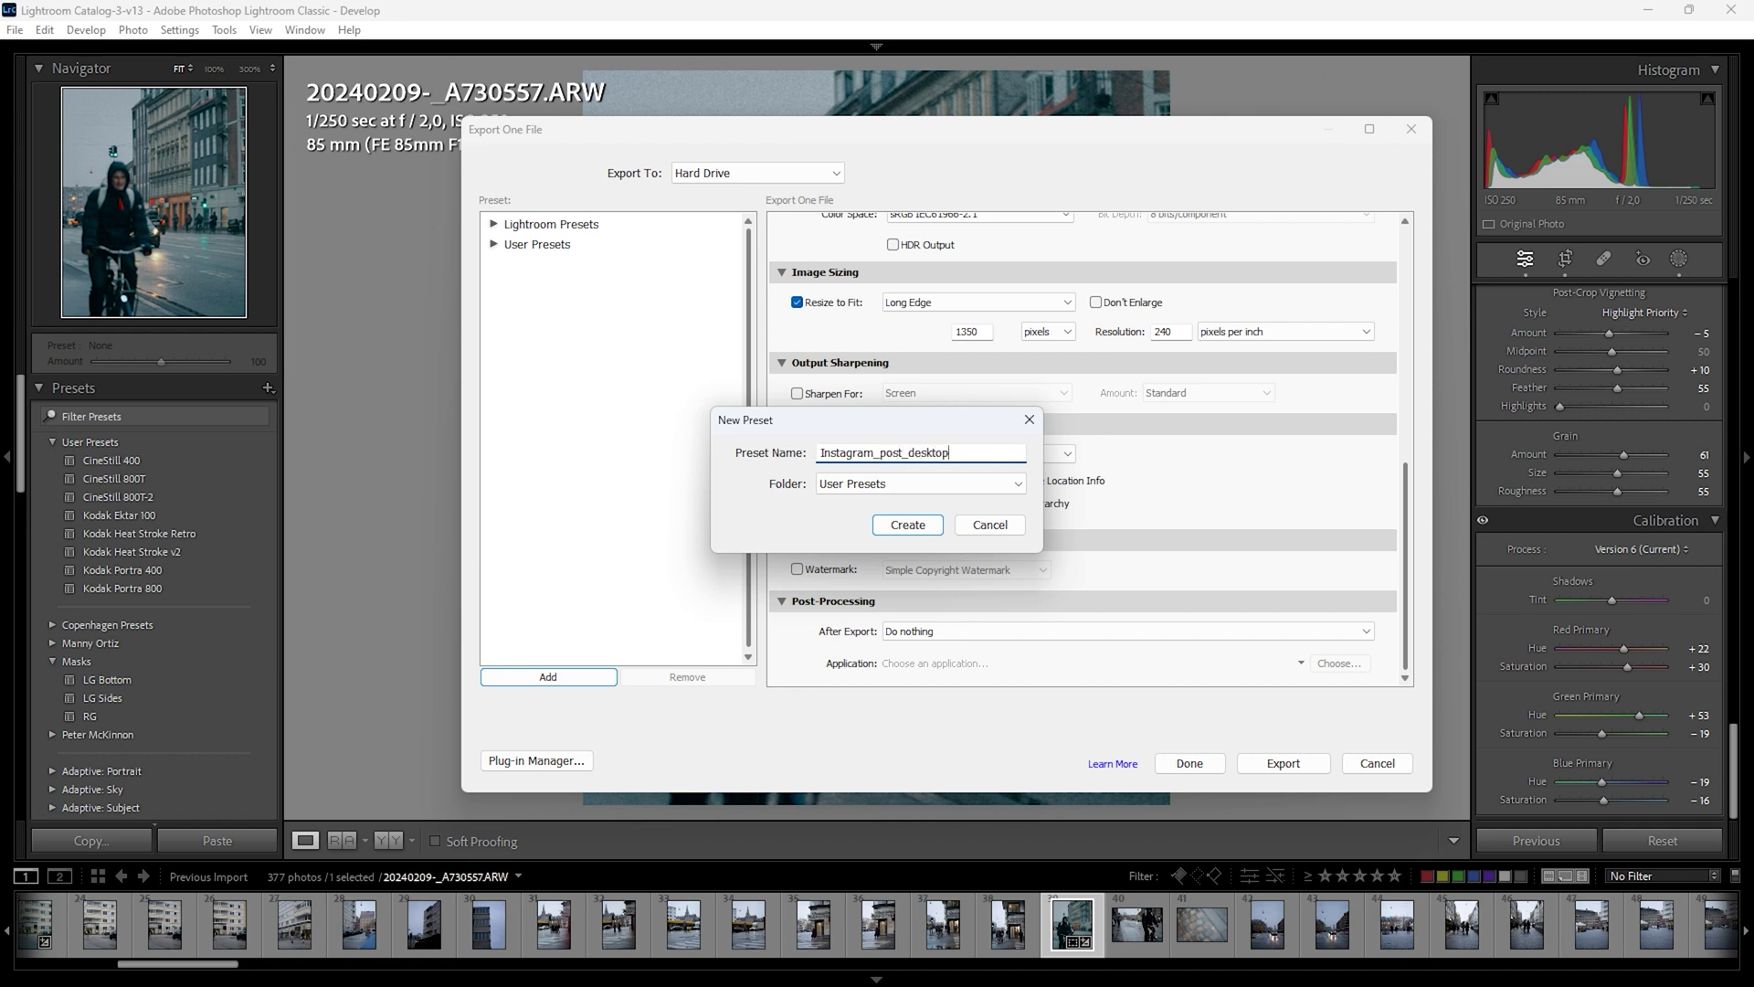
{"action": "key", "text": "Return"}
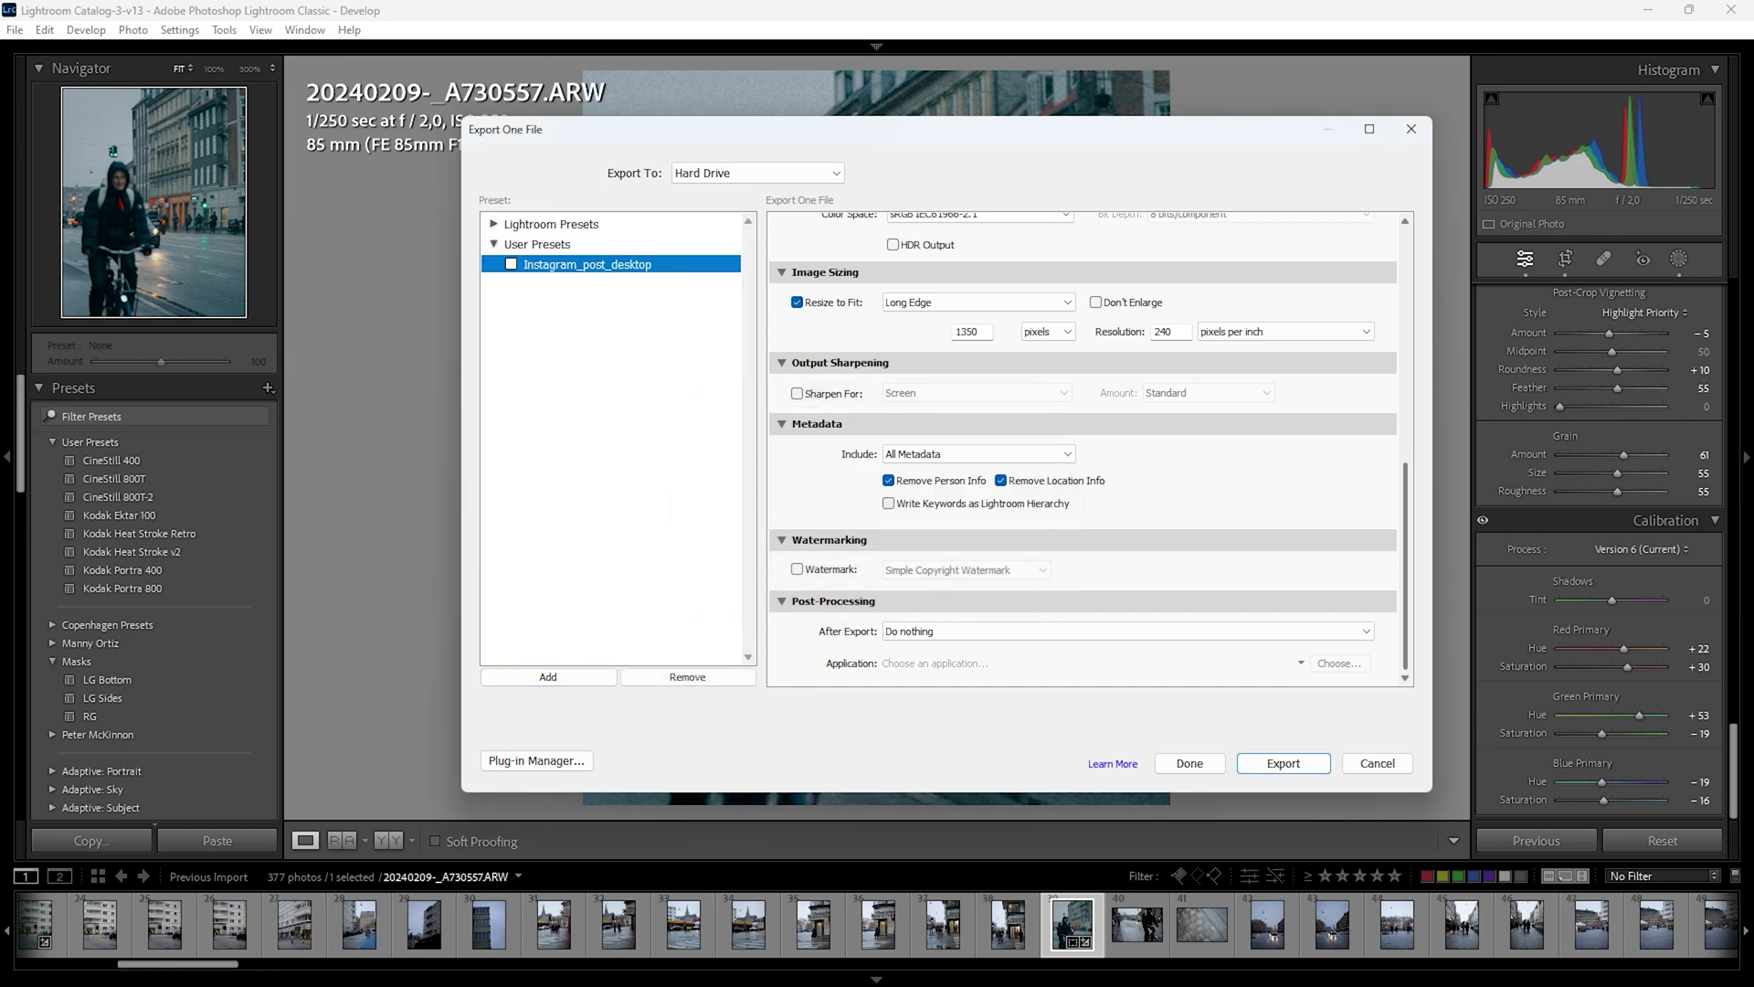